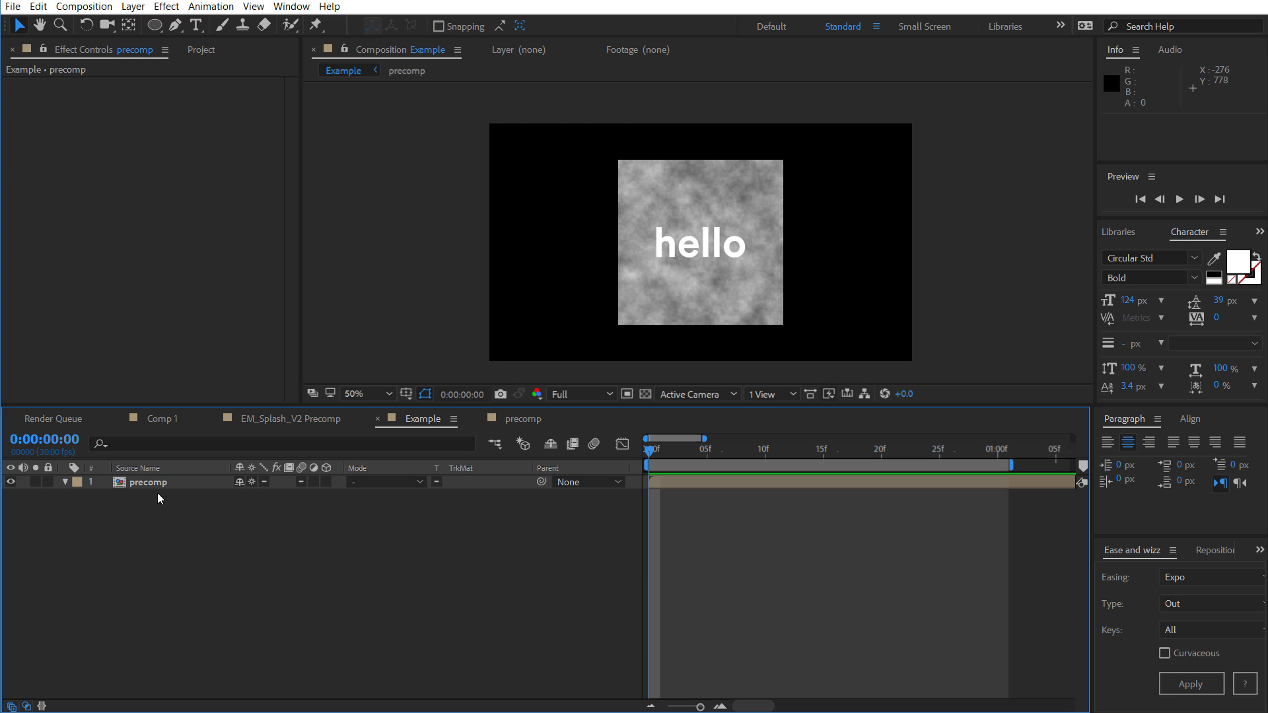
Apply the Effect Matte effect to the precomp layer, enable its visual guide and set the matte position to the layer's bounds
{"action": "left_click", "coordinate": [157, 483]}
{"action": "key", "text": "ctrl+space"}
{"action": "type", "text": "eff"}
{"action": "key", "text": "Return"}
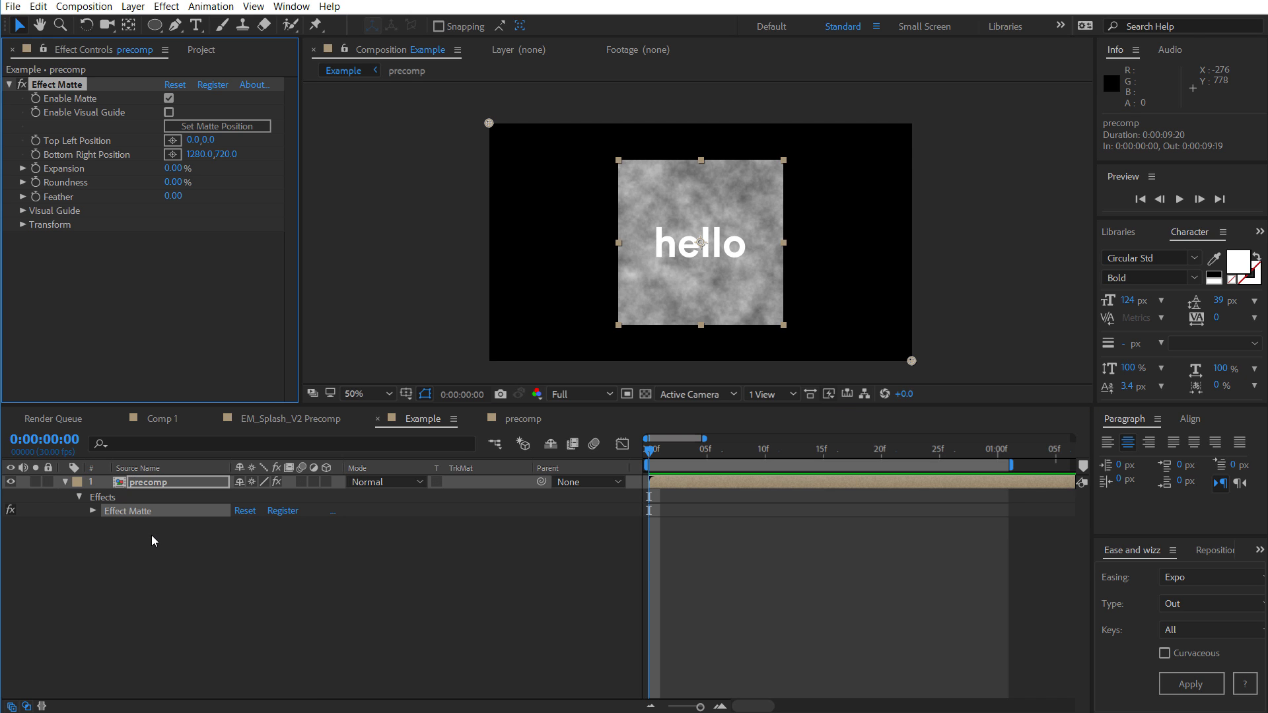
{"action": "left_click", "coordinate": [169, 112]}
{"action": "left_click", "coordinate": [177, 126]}
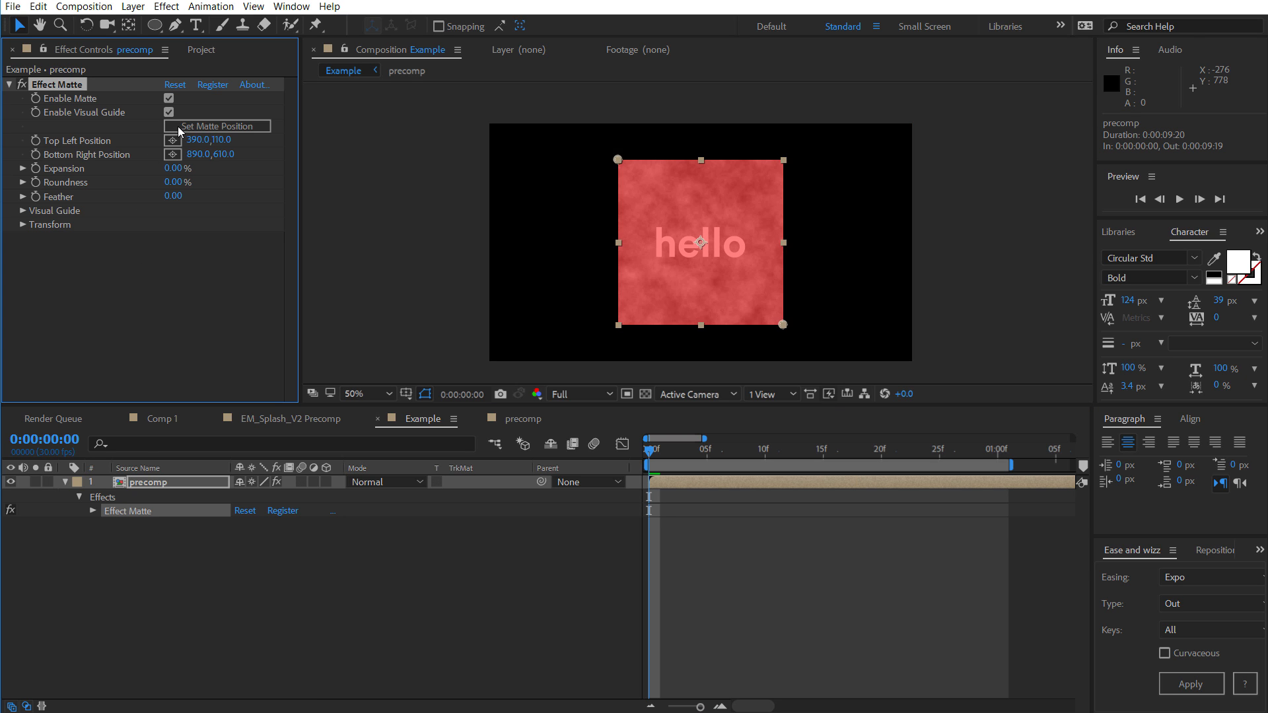
Keyframe the matte's transform Position Y at -100% on the first frame
{"action": "left_click", "coordinate": [26, 223]}
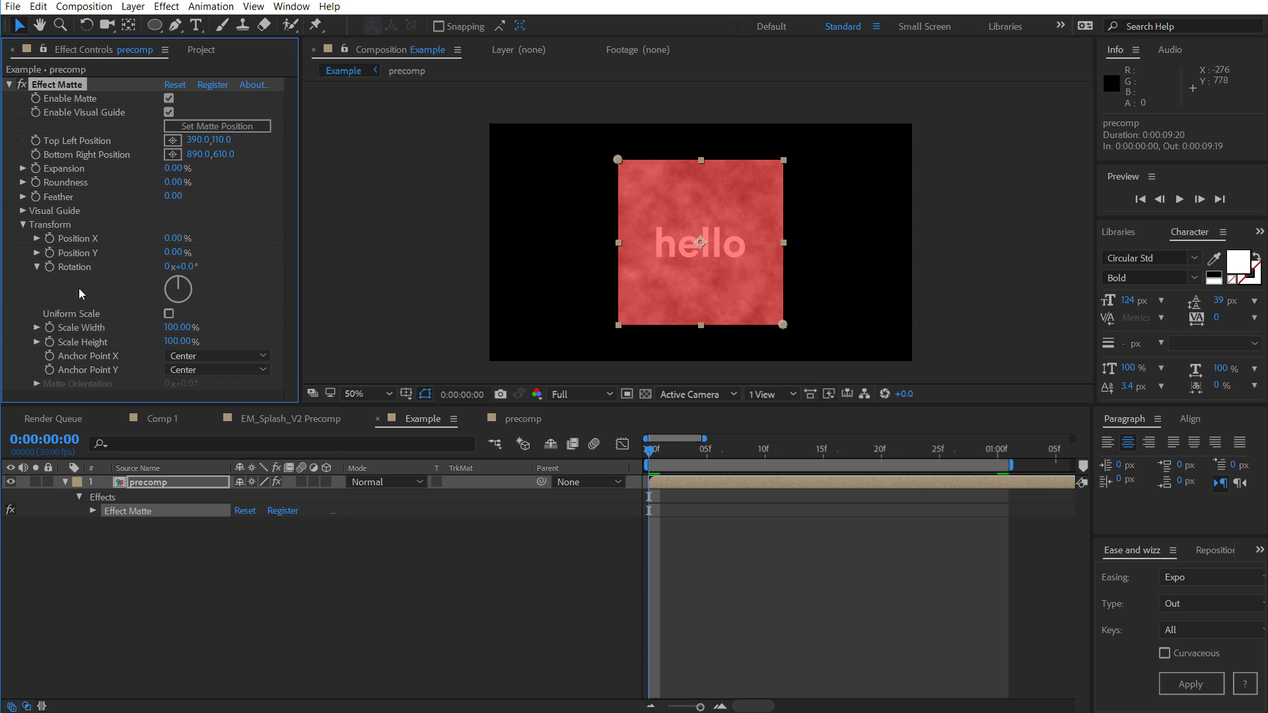
{"action": "left_click", "coordinate": [37, 252]}
{"action": "mouse_move", "coordinate": [165, 276]}
{"action": "left_mouse_down"}
{"action": "mouse_move", "coordinate": [69, 277]}
{"action": "mouse_move", "coordinate": [165, 276]}
{"action": "left_mouse_up"}
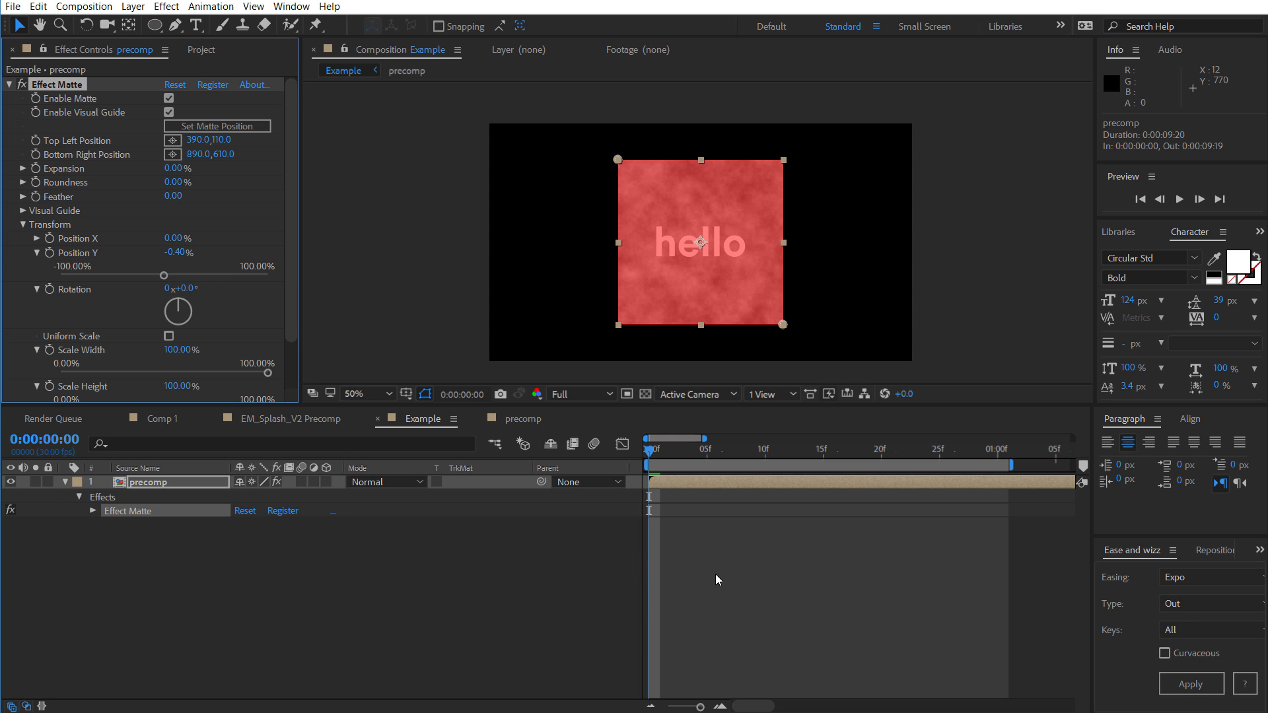
{"action": "key", "text": "ctrl+z"}
{"action": "left_click_drag", "start_coordinate": [164, 276], "coordinate": [50, 290]}
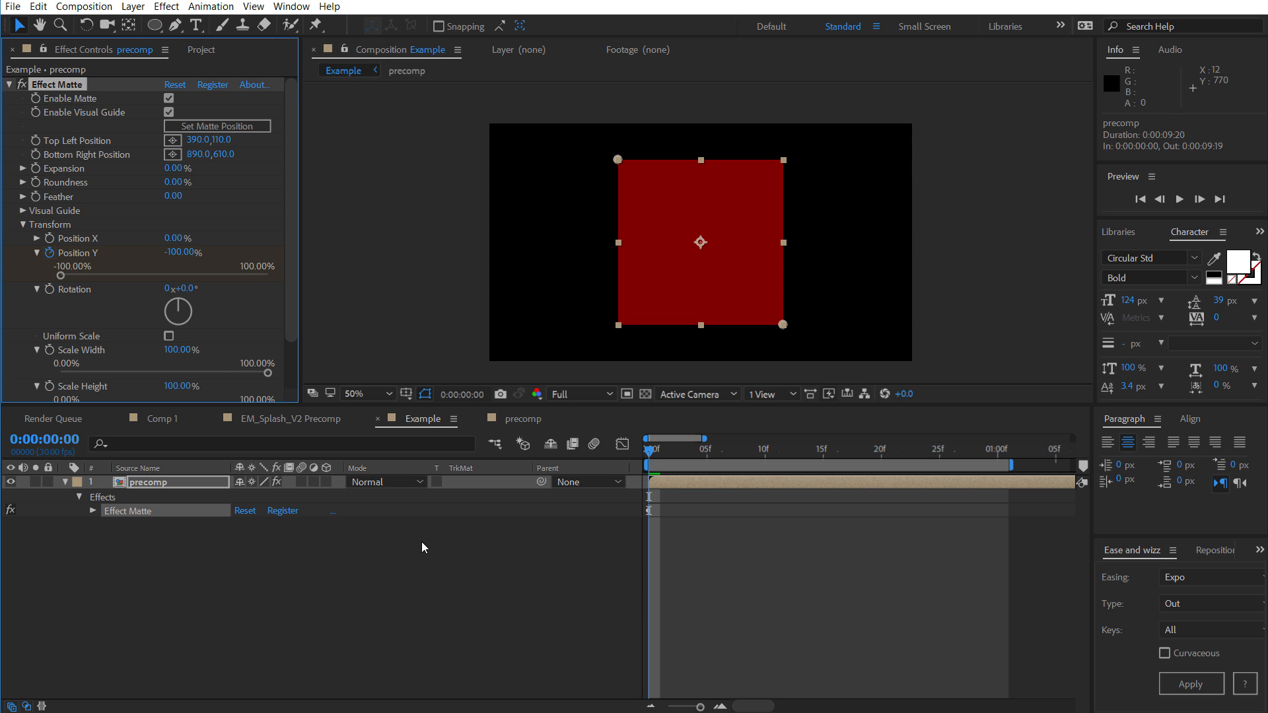
Keyframe the matte's Position Y at 0% at 1 second and ease its keyframes with Expo Out
{"action": "key", "text": "End"}
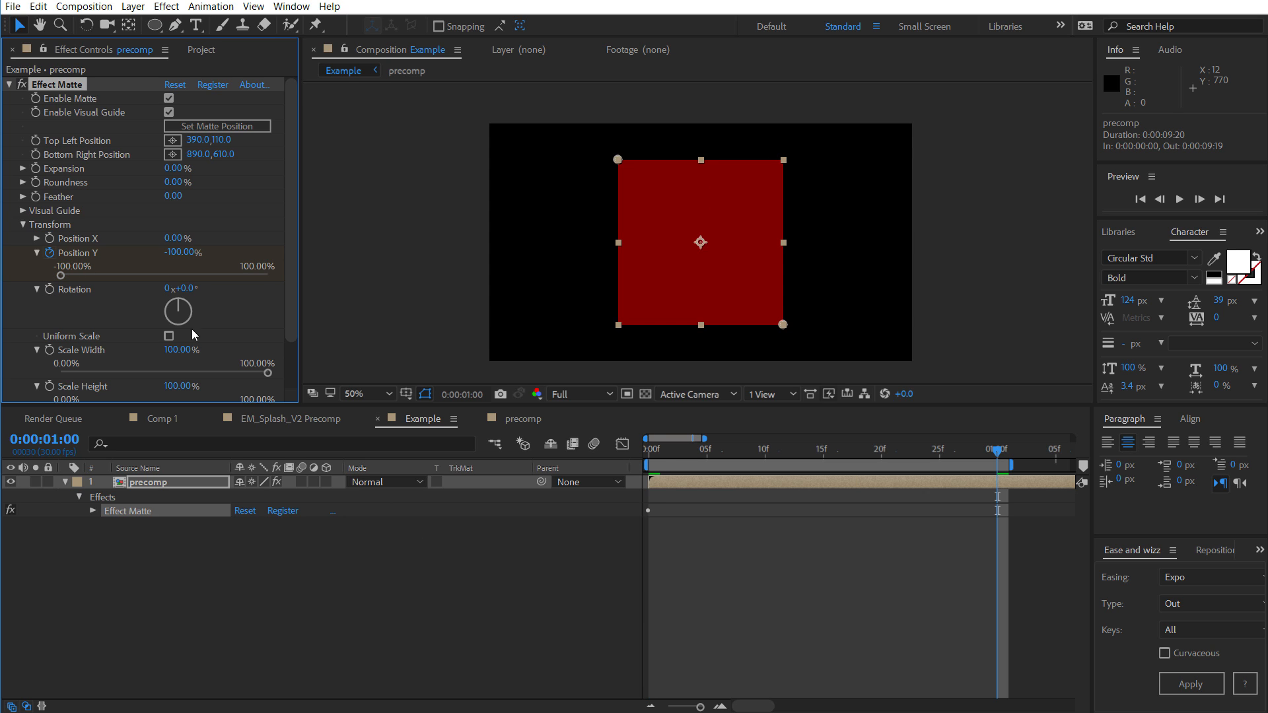
{"action": "left_click", "coordinate": [177, 253]}
{"action": "type", "text": "0"}
{"action": "key", "text": "Return"}
{"action": "left_click", "coordinate": [646, 450]}
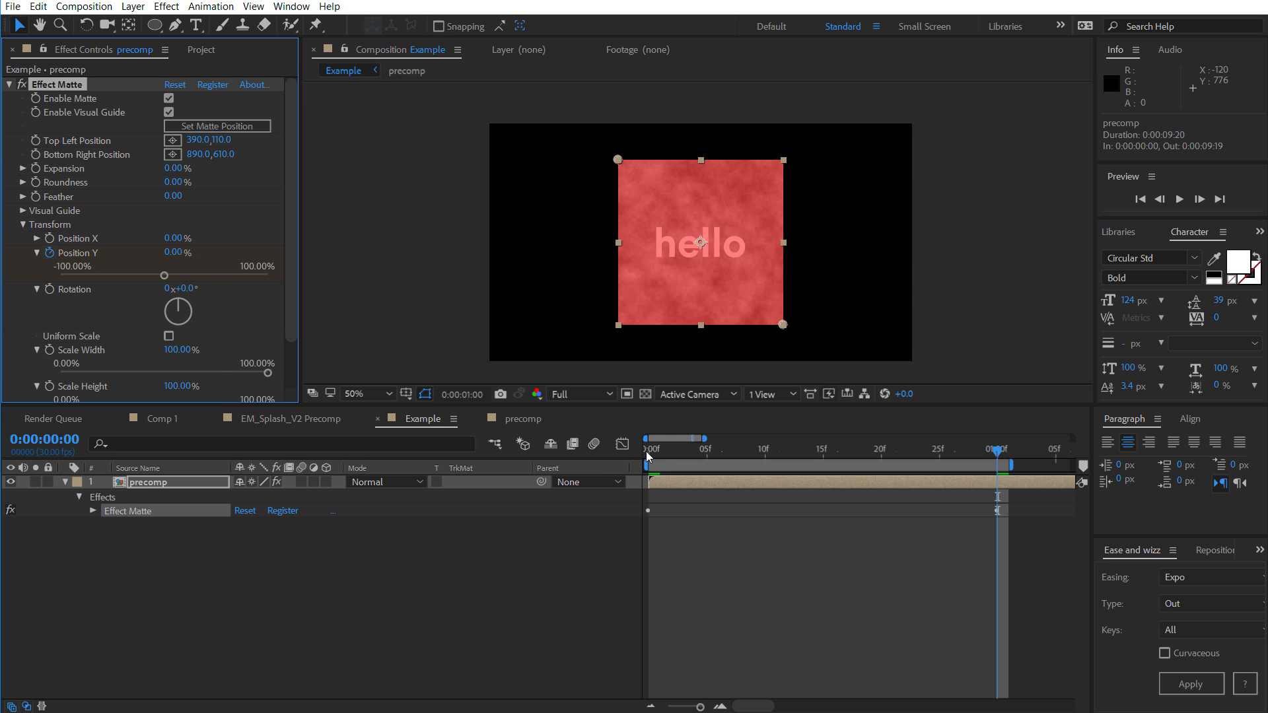
{"action": "key", "text": "u"}
{"action": "mouse_move", "coordinate": [646, 450]}
{"action": "left_mouse_down"}
{"action": "mouse_move", "coordinate": [874, 481]}
{"action": "mouse_move", "coordinate": [649, 470]}
{"action": "left_mouse_up"}
Keyframe the precomp layer's Position at 1 second, and on the first frame add 250 to its Y value, giving 640, 610
{"action": "left_click", "coordinate": [212, 480]}
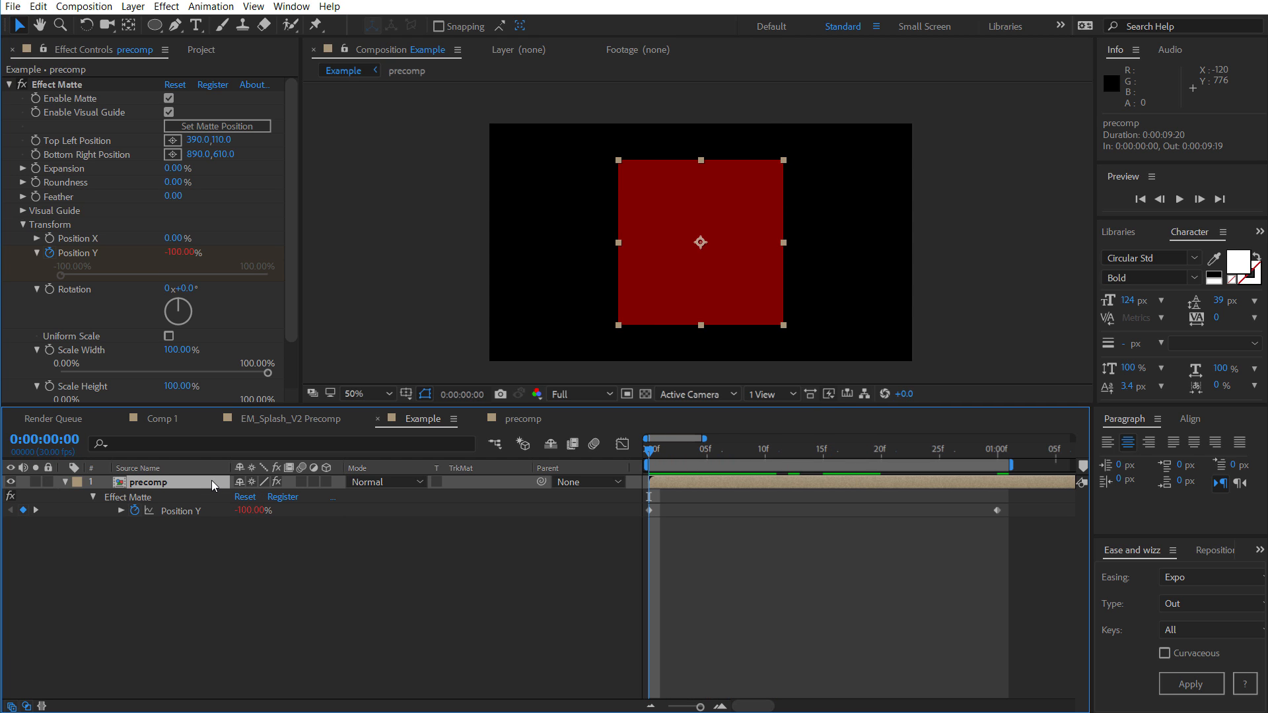
{"action": "key", "text": "shift+p"}
{"action": "key", "text": "k"}
{"action": "left_click", "coordinate": [106, 525]}
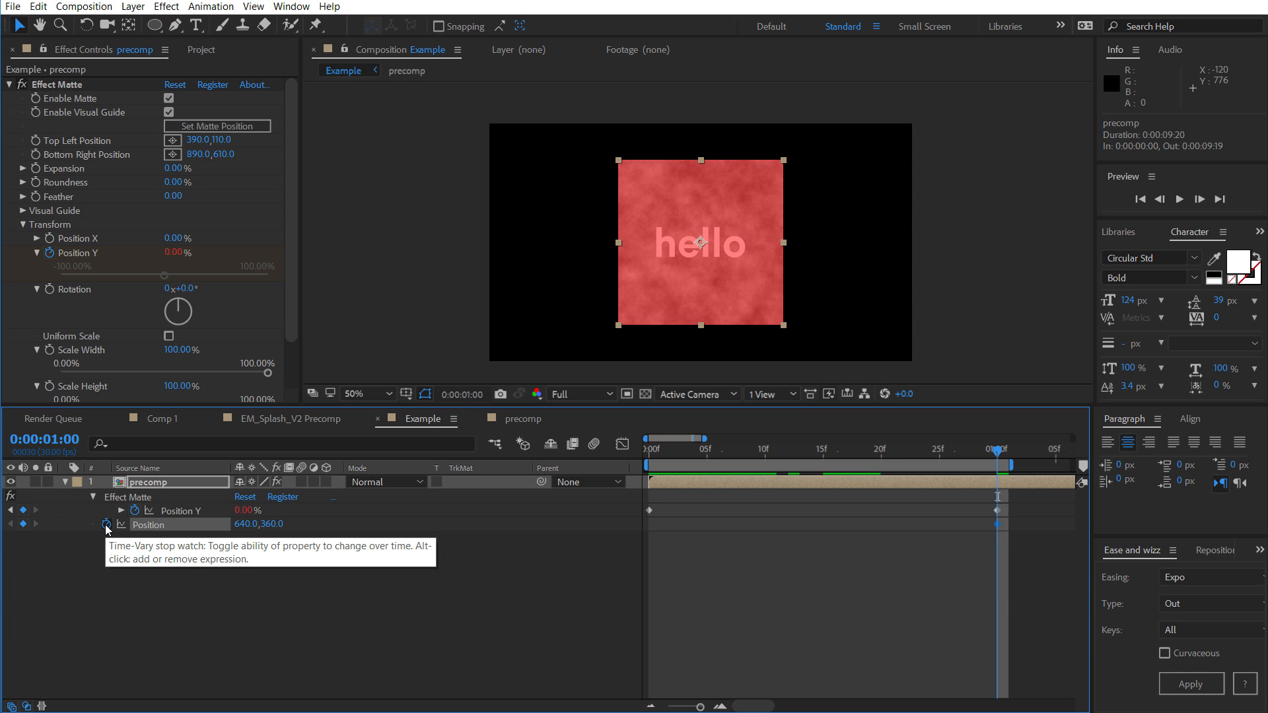
{"action": "key", "text": "j"}
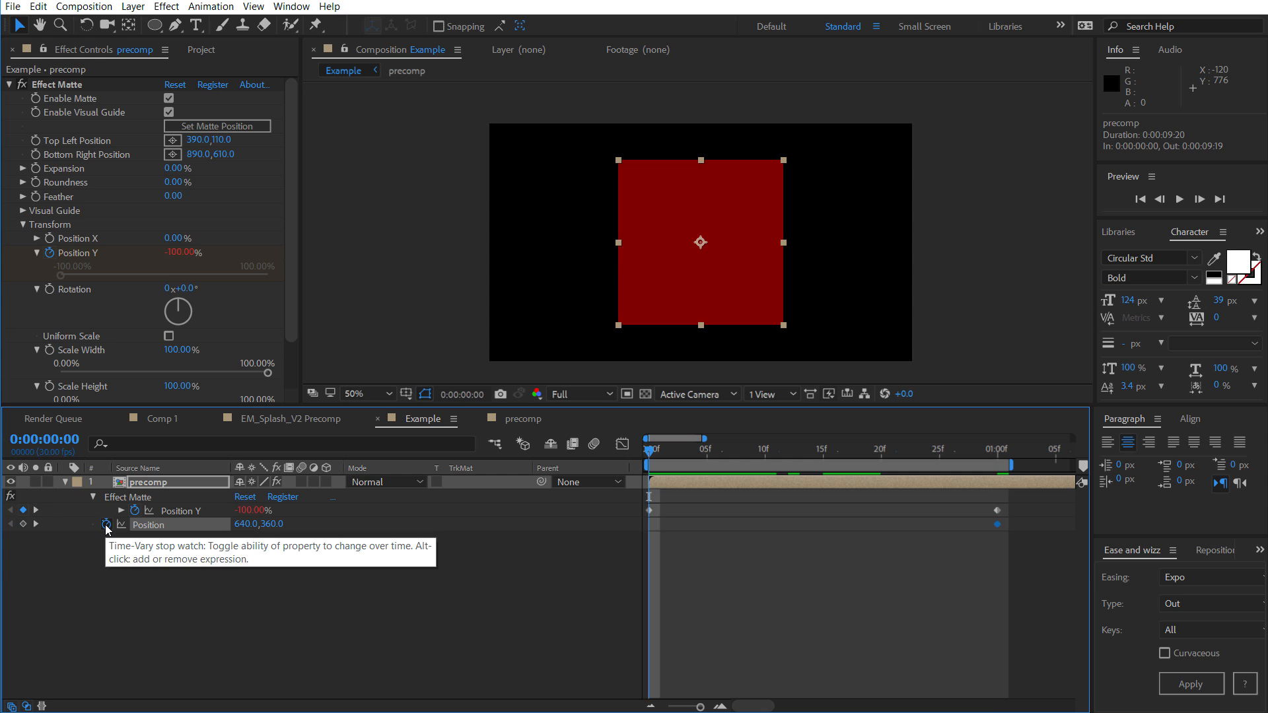
{"action": "left_click", "coordinate": [272, 523]}
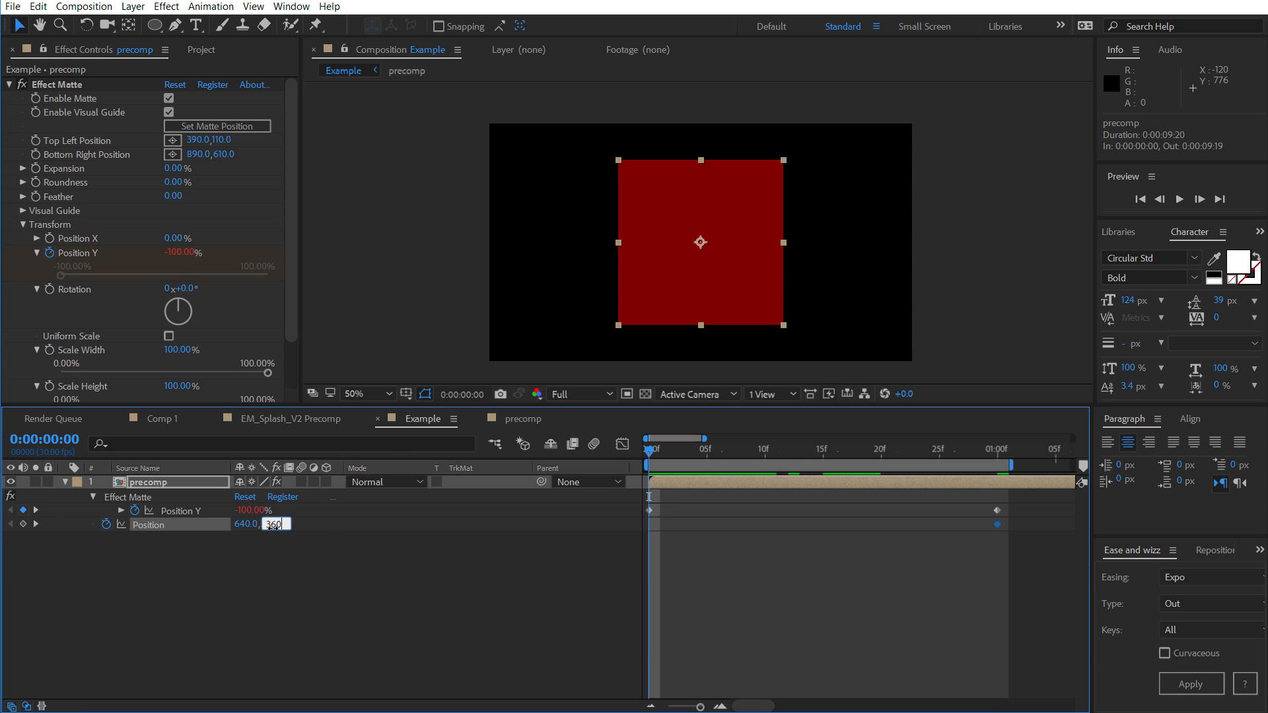
{"action": "type", "text": "+250"}
{"action": "key", "text": "Return"}
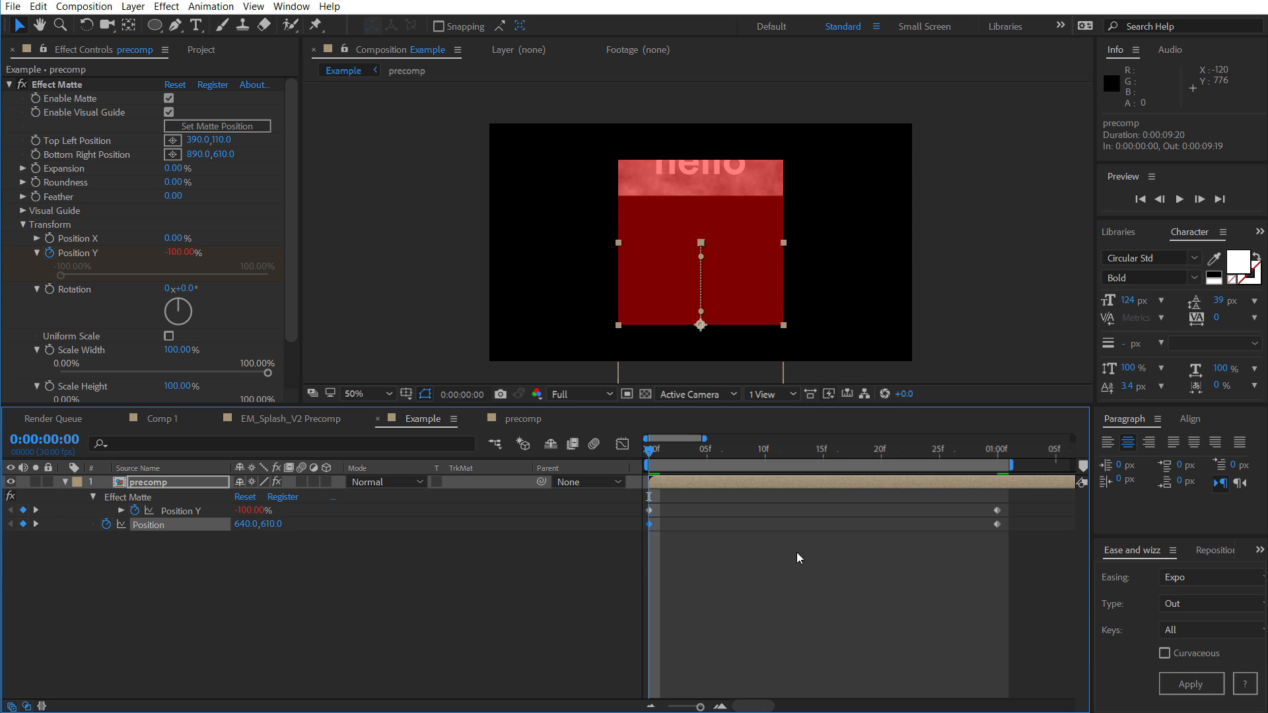
Apply Expo Out easing to the layer's Position keyframes and preview the animation
{"action": "left_click", "coordinate": [1170, 676]}
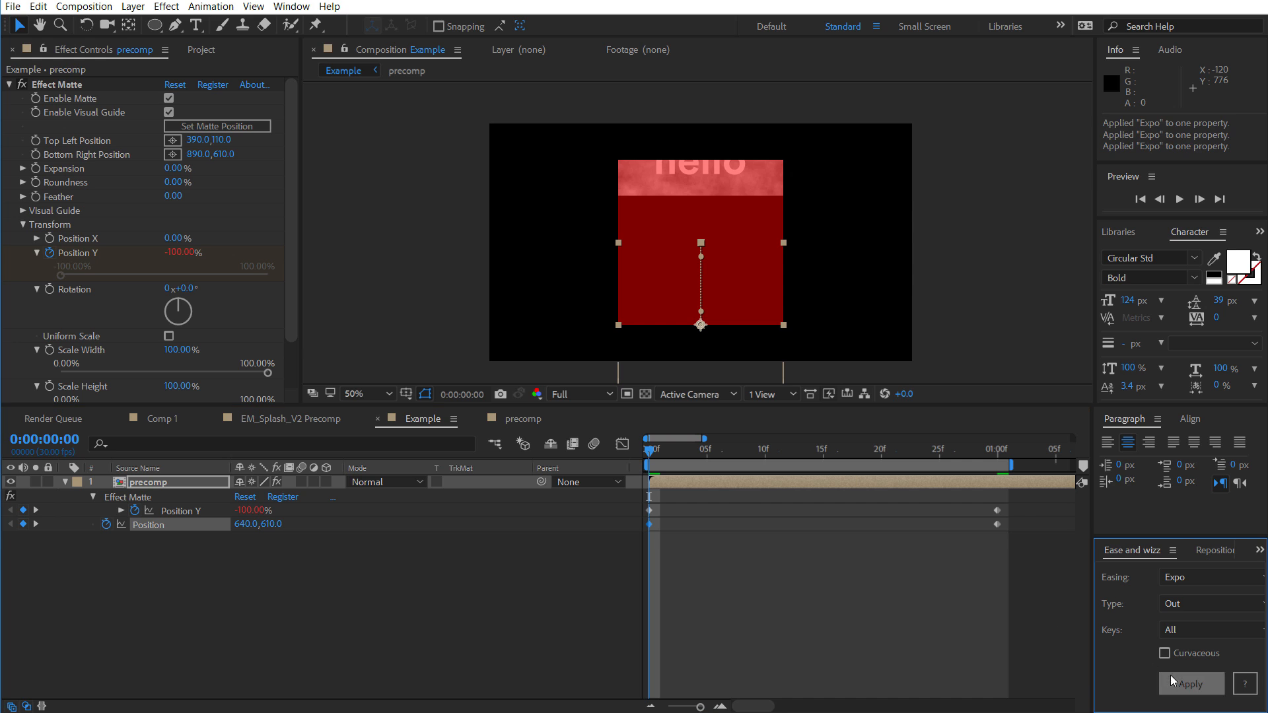
{"action": "left_click", "coordinate": [153, 484]}
{"action": "key", "text": "space"}
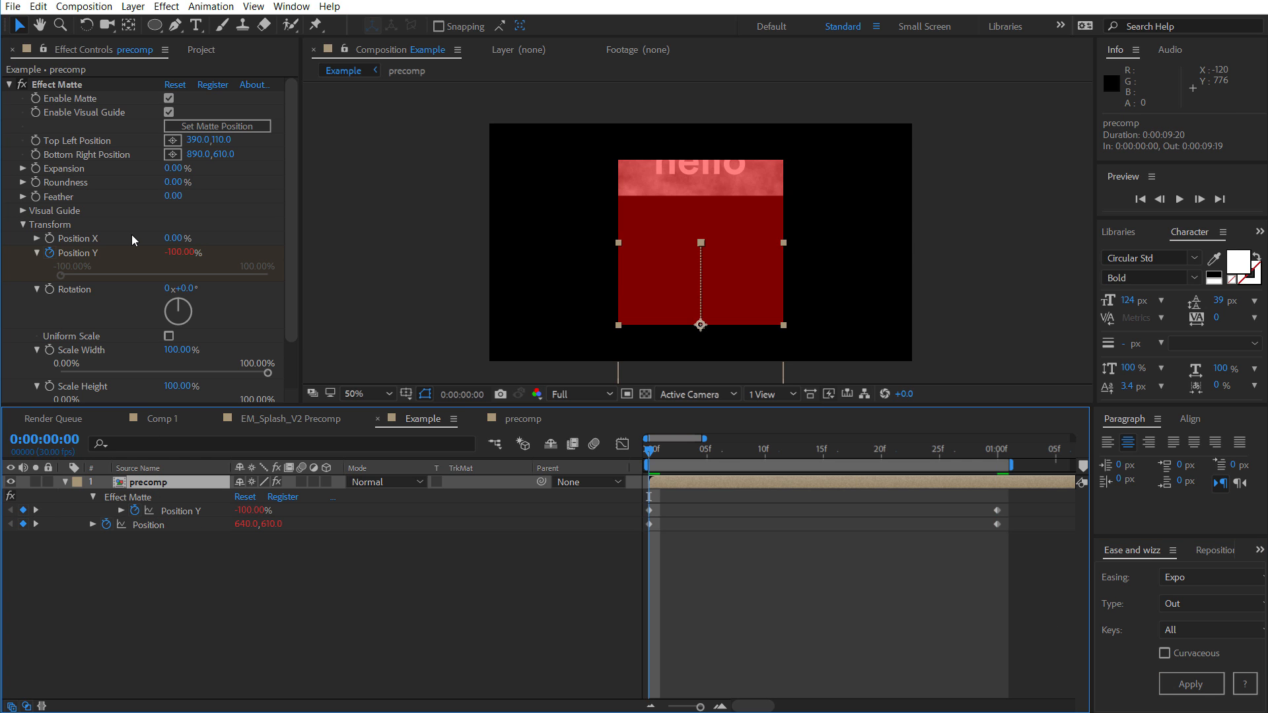
{"action": "left_click", "coordinate": [459, 263]}
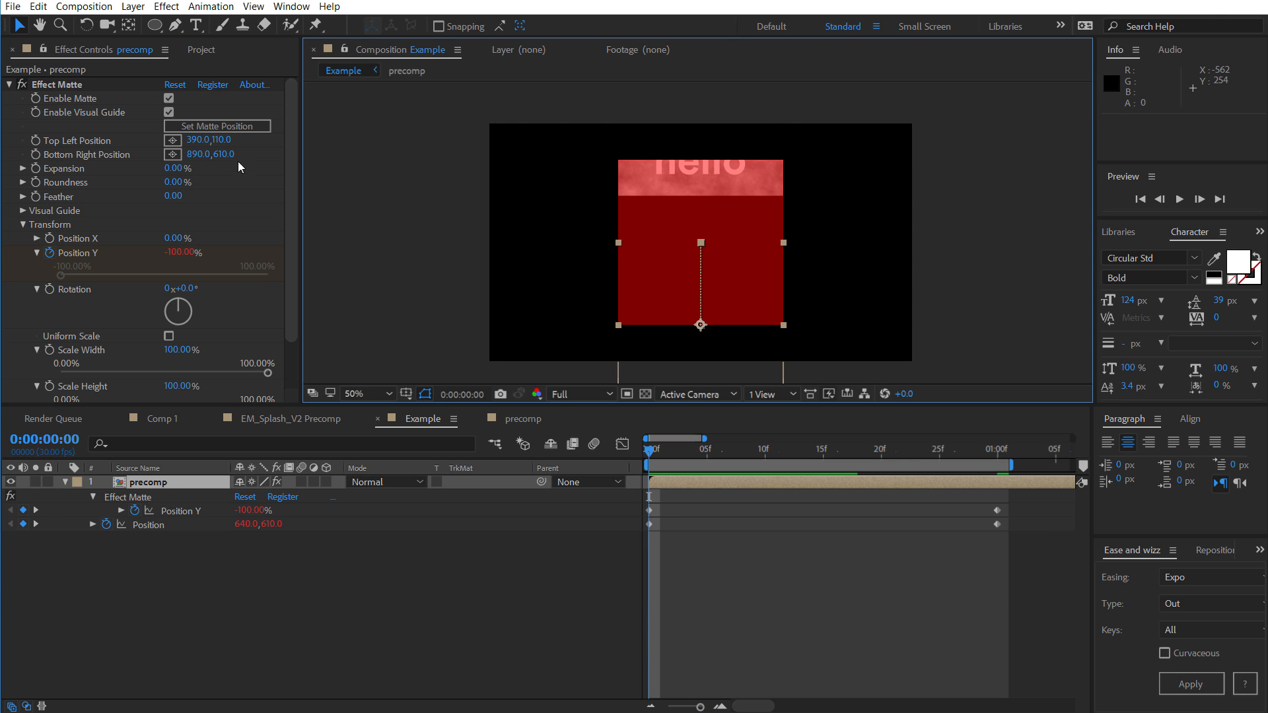
Keyframe the matte's Top Left and Bottom Right Position at both the first frame and 1 second
{"action": "left_click", "coordinate": [35, 140]}
{"action": "left_click", "coordinate": [36, 154]}
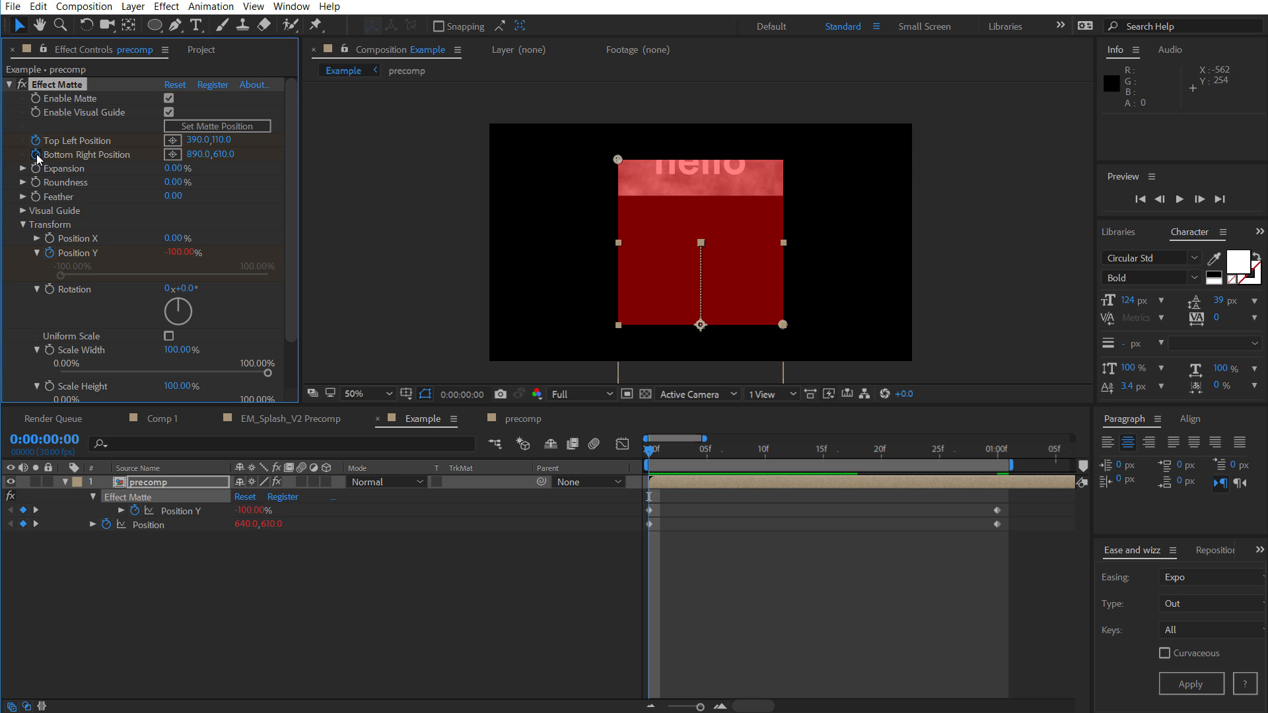
{"action": "key", "text": "k"}
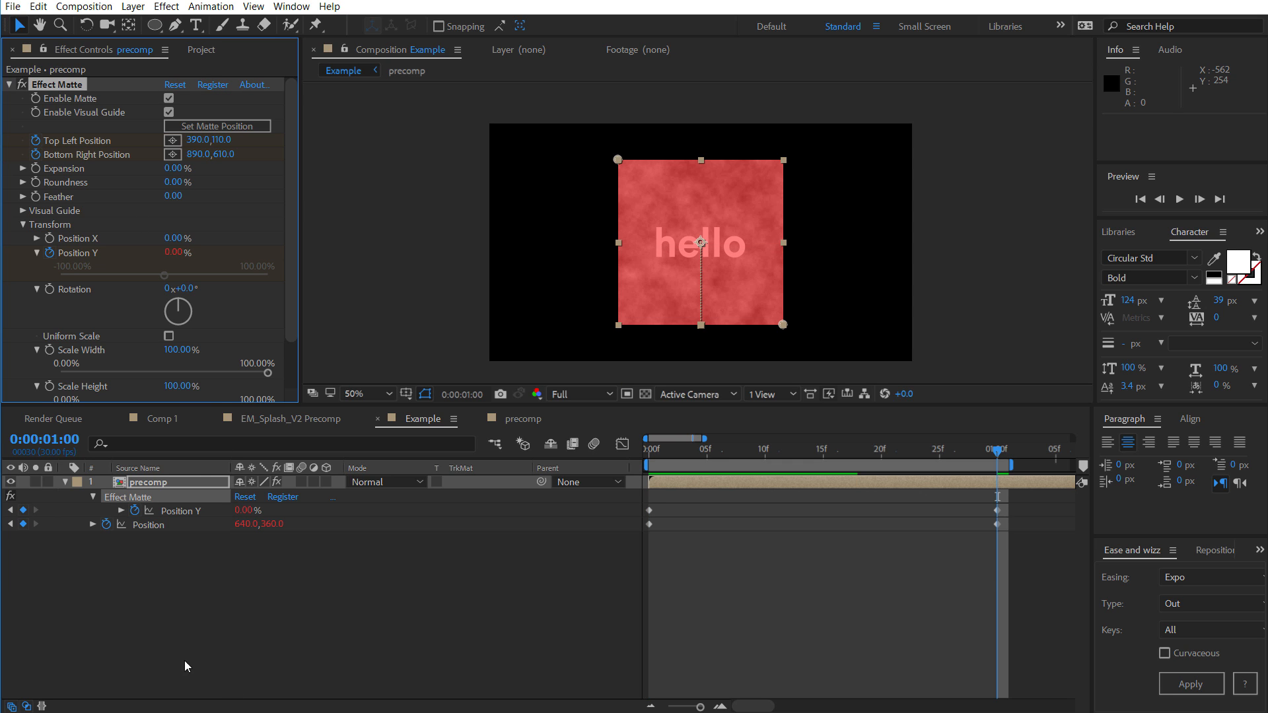
{"action": "key", "text": "u"}
{"action": "left_click", "coordinate": [23, 509]}
{"action": "left_click", "coordinate": [23, 524]}
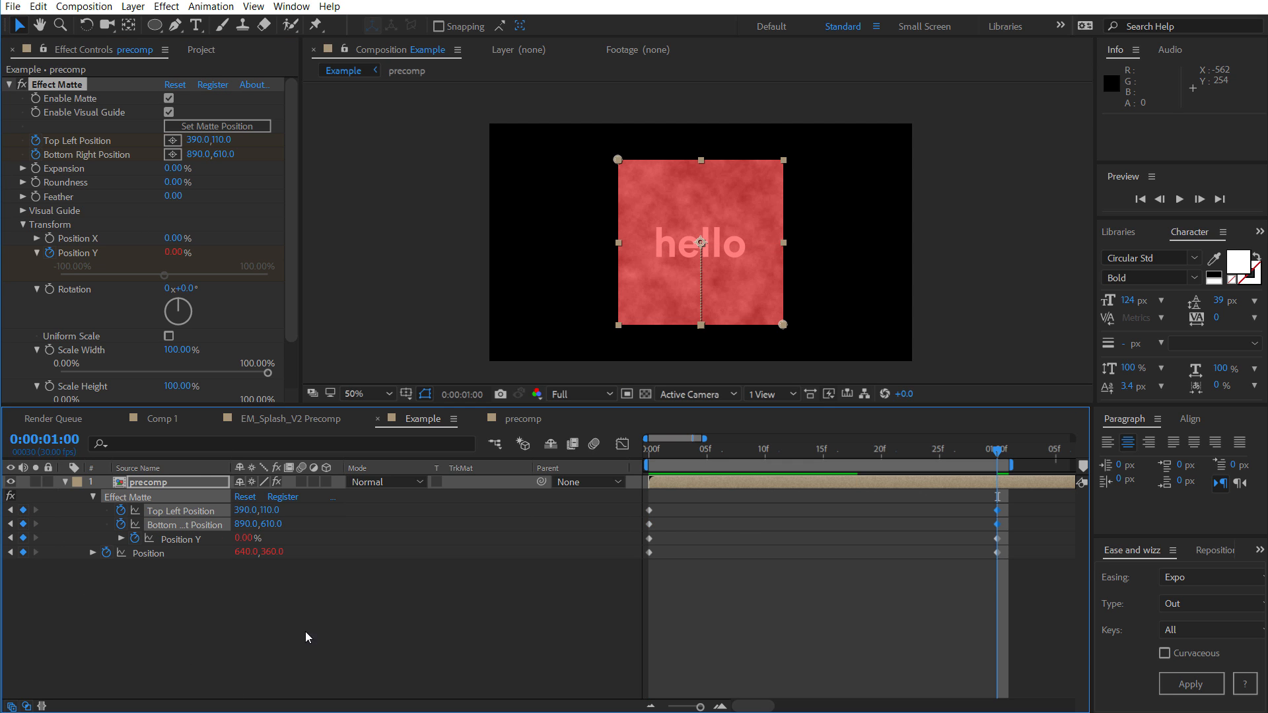
Set the matte position again on the first frame to match the moved layer, and ease the corner keyframes with Expo Out
{"action": "key", "text": "j"}
{"action": "left_click", "coordinate": [193, 129]}
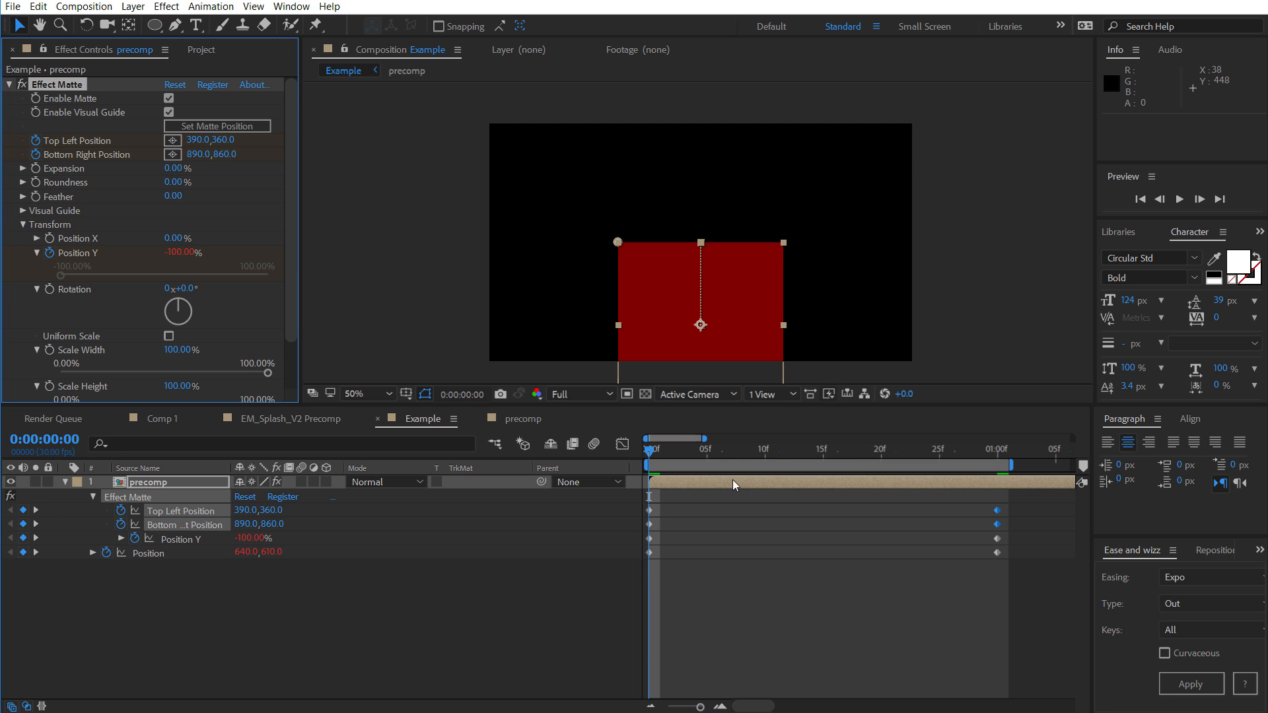
{"action": "left_click", "coordinate": [1190, 684]}
{"action": "left_click", "coordinate": [813, 642]}
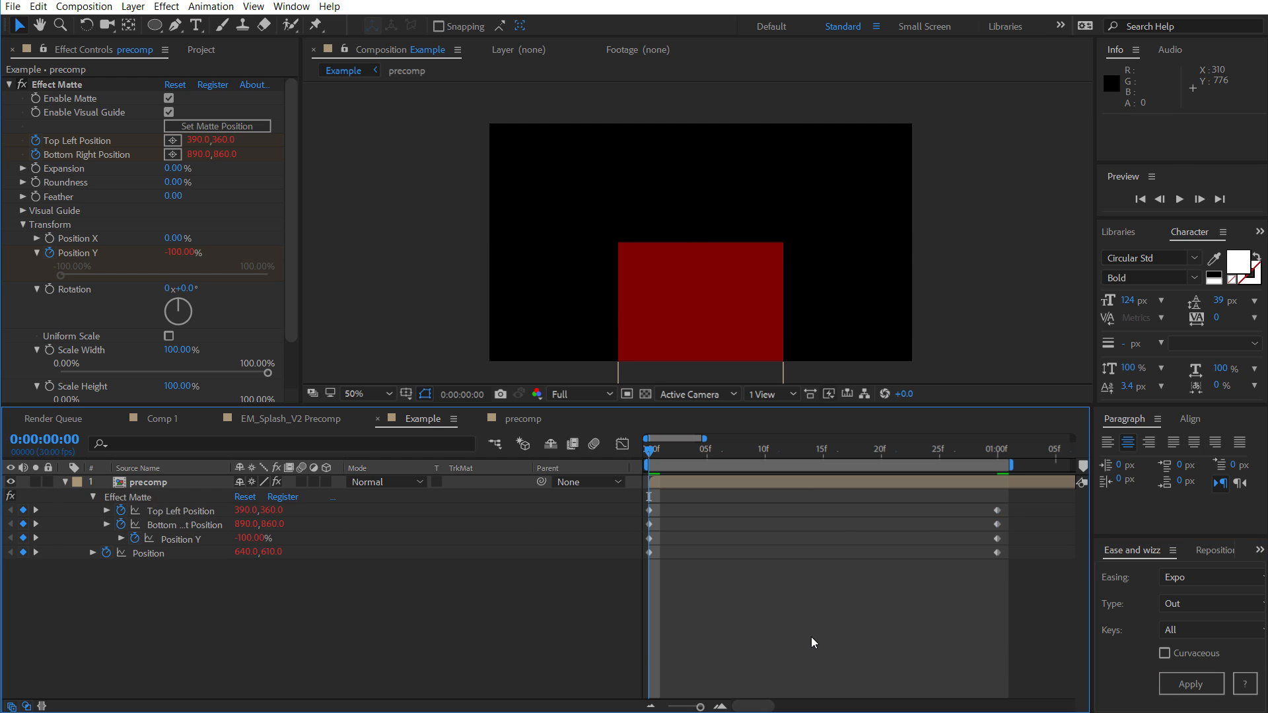
Preview the layer's matte reveal with the visual guide turned off, and scrub through its frames
{"action": "key", "text": "space"}
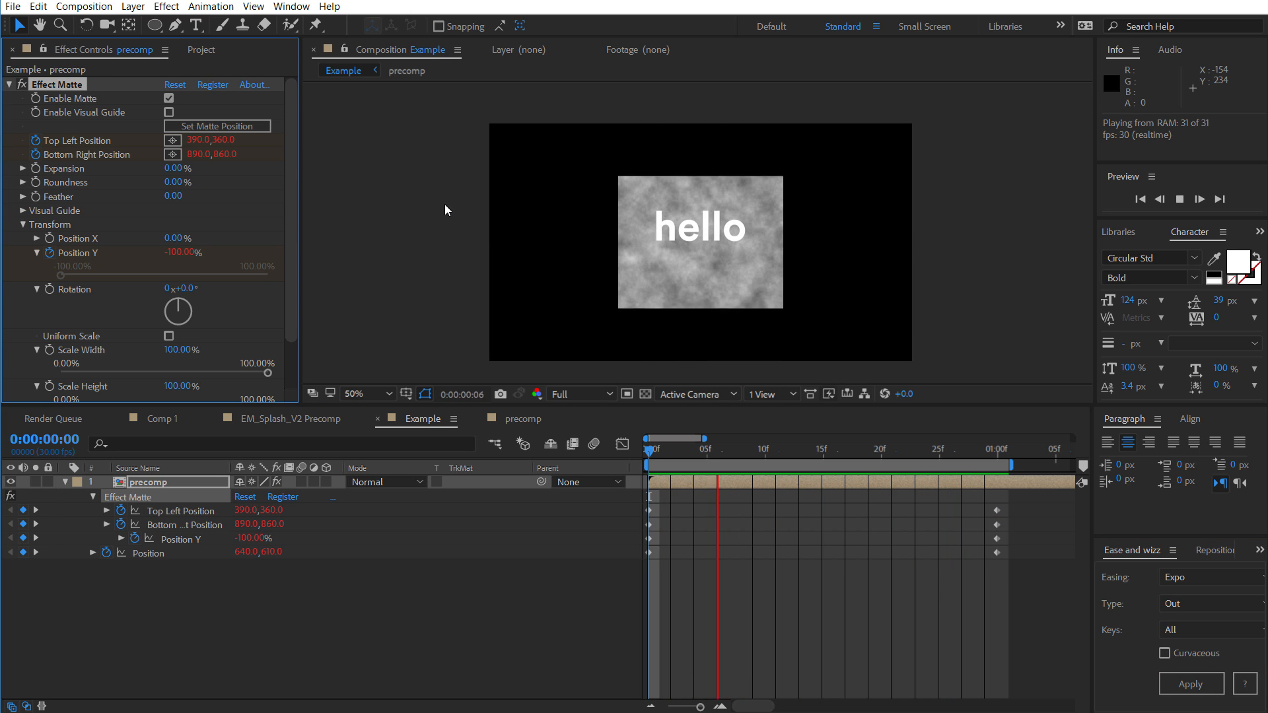
{"action": "left_click", "coordinate": [445, 204]}
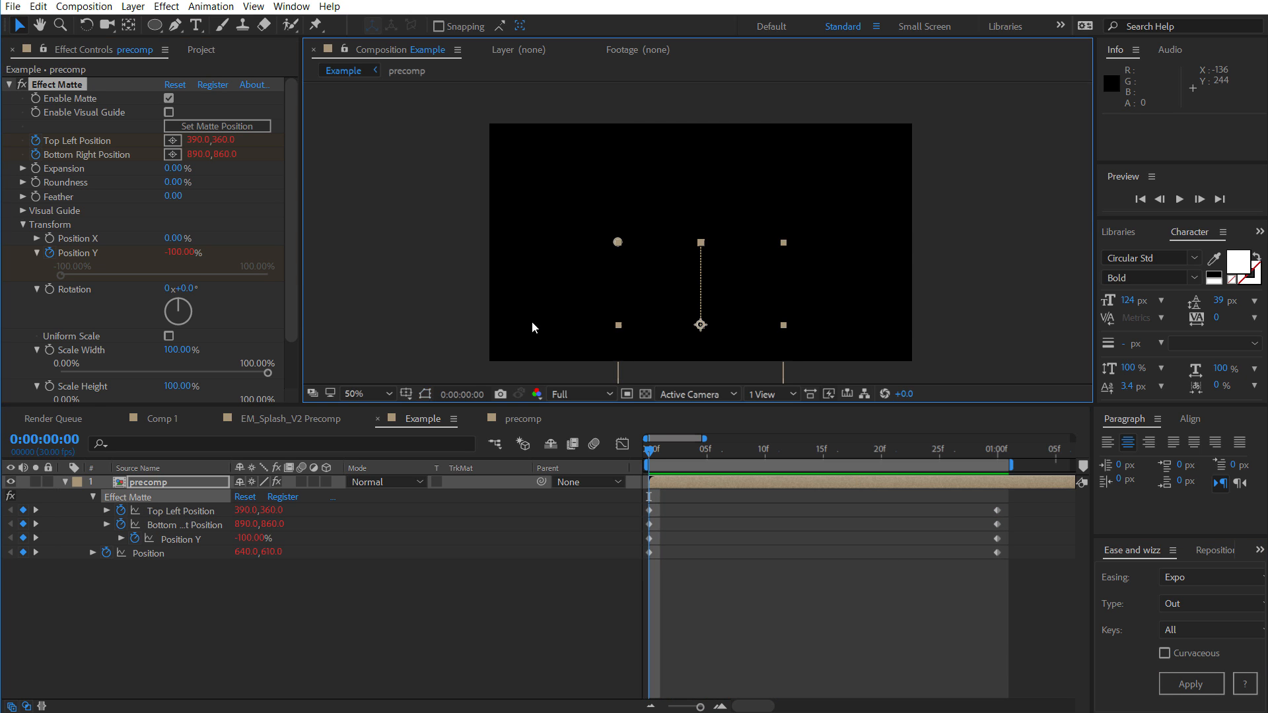
{"action": "left_click_drag", "start_coordinate": [655, 450], "coordinate": [857, 452]}
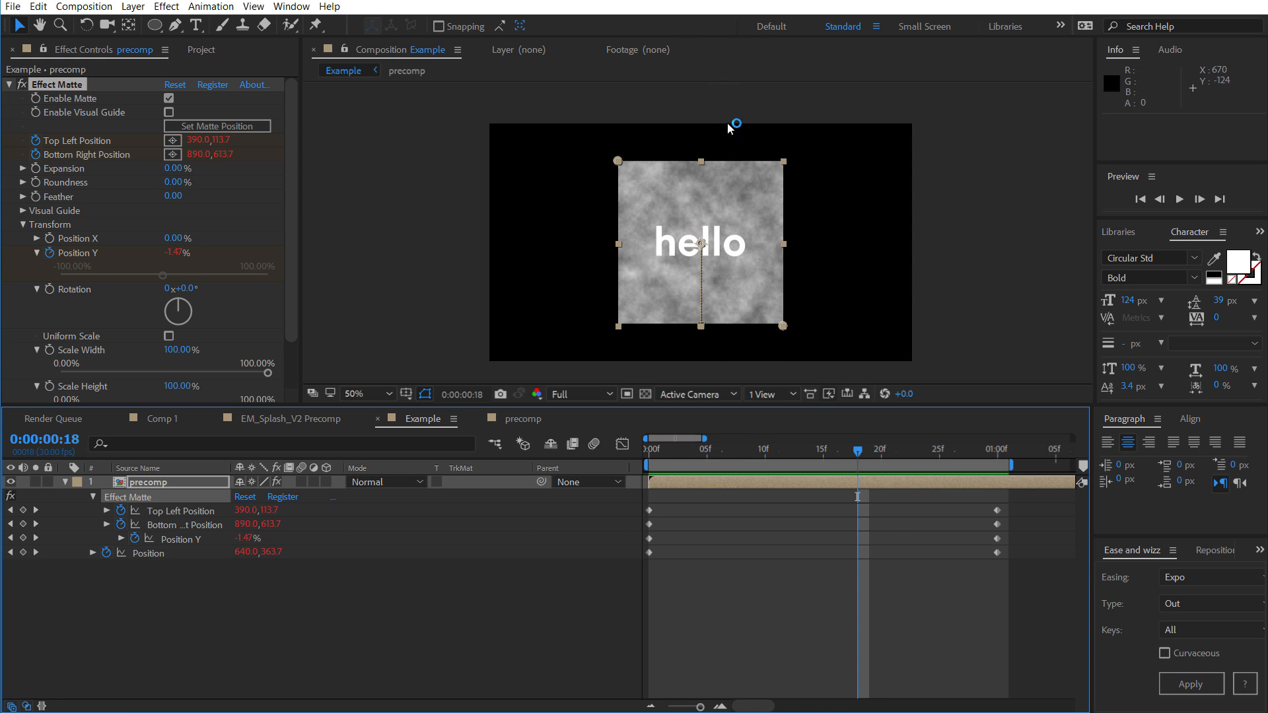
{"action": "left_click", "coordinate": [655, 448]}
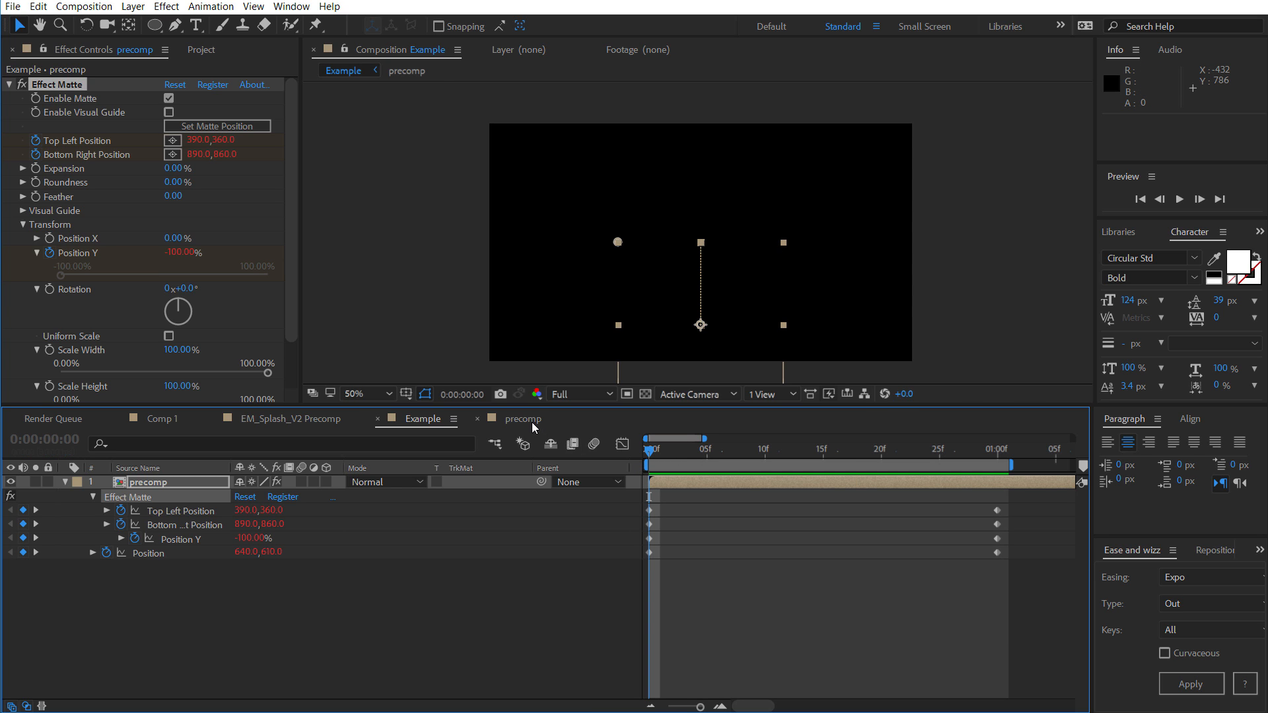
In the precomp composition, keyframe the hello text's Position from about 250, 48 on the first frame to 250, 250 at 1 second
{"action": "left_click", "coordinate": [532, 422]}
{"action": "left_click", "coordinate": [149, 482]}
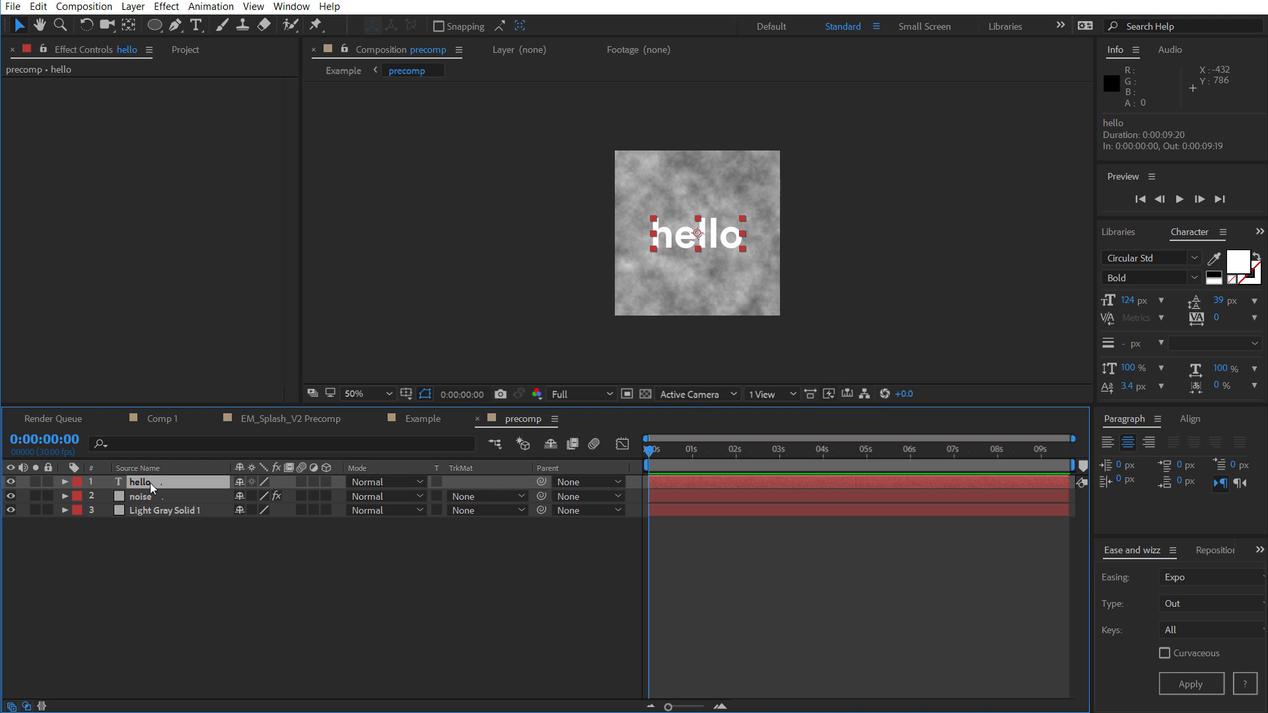
{"action": "key", "text": "p"}
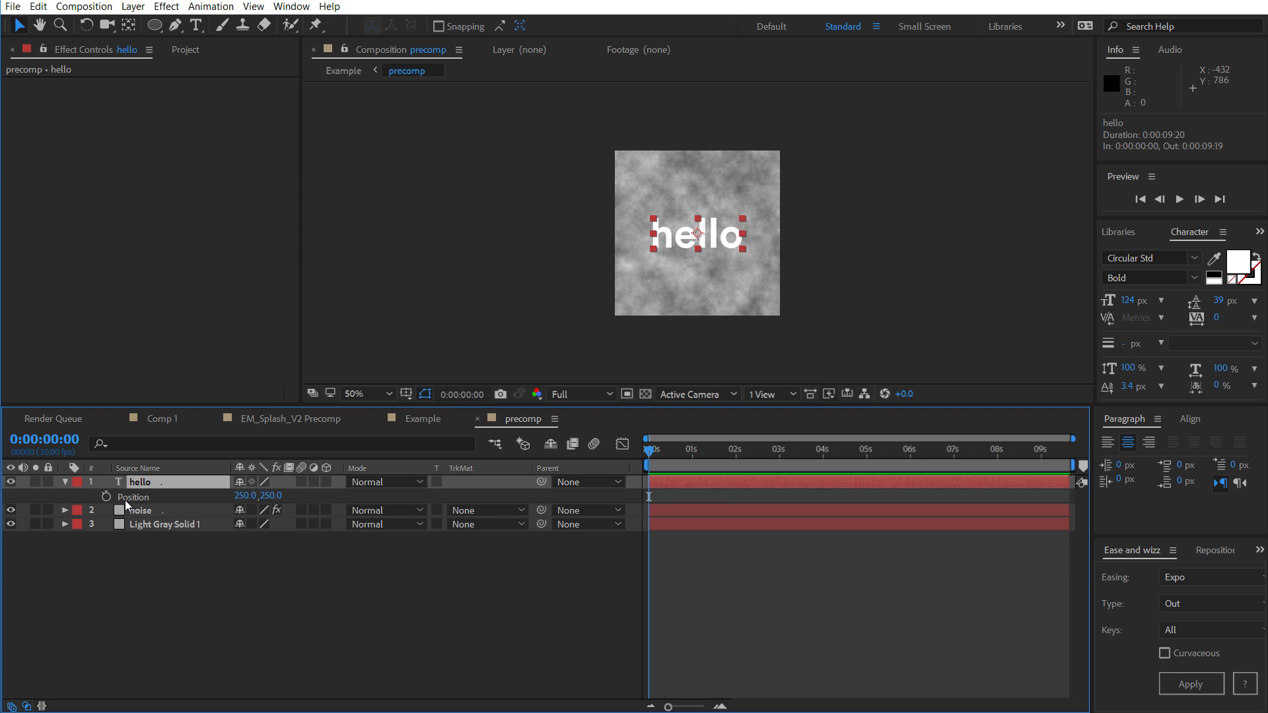
{"action": "left_click", "coordinate": [107, 497]}
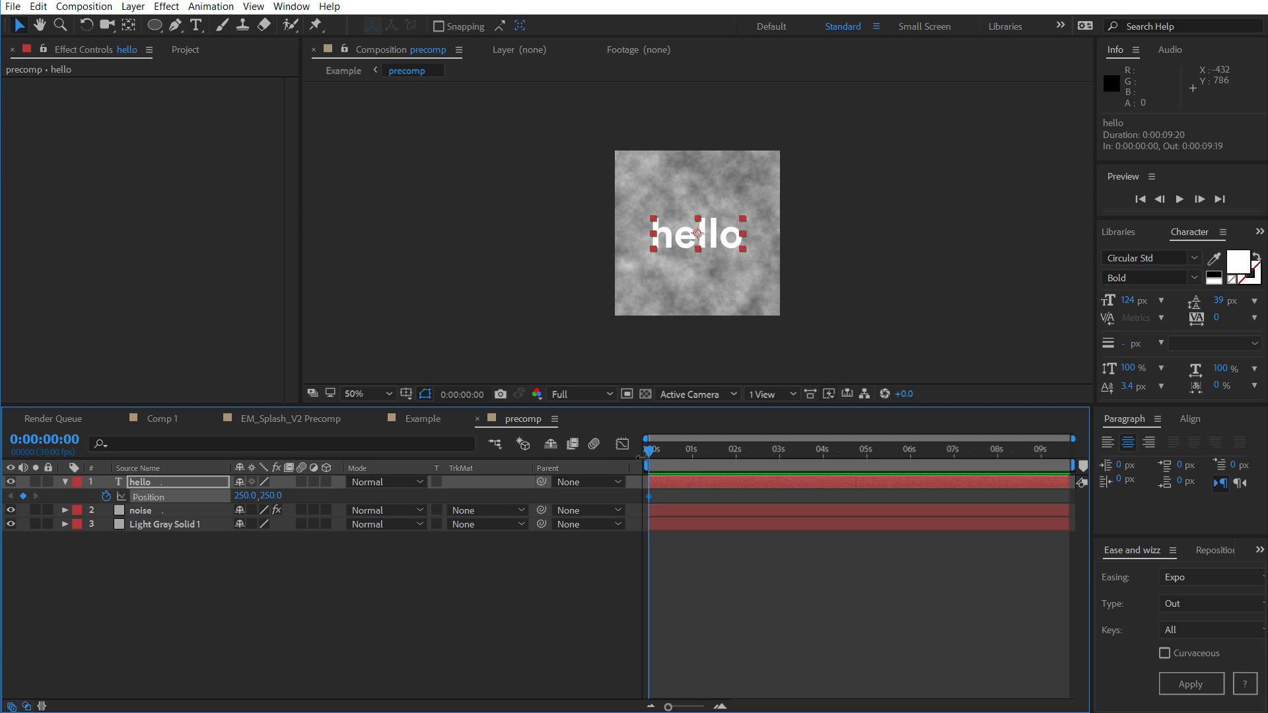
{"action": "left_click", "coordinate": [691, 455]}
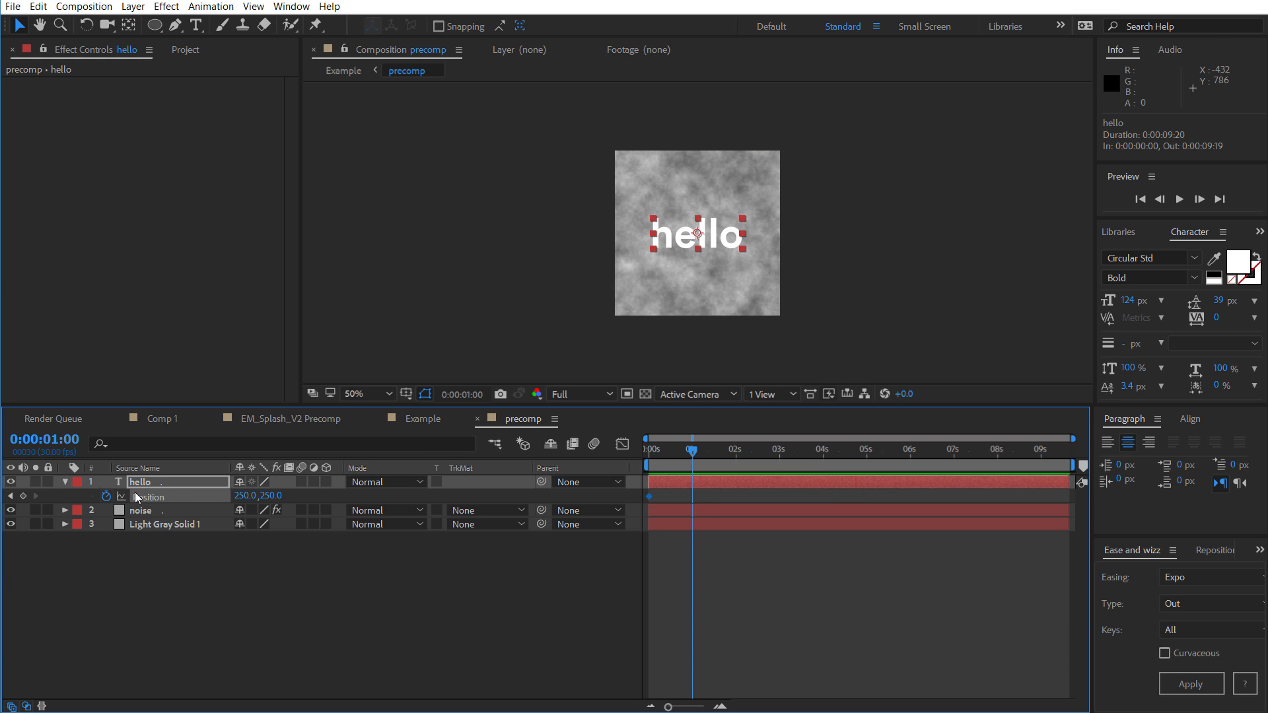
{"action": "key", "text": "Home"}
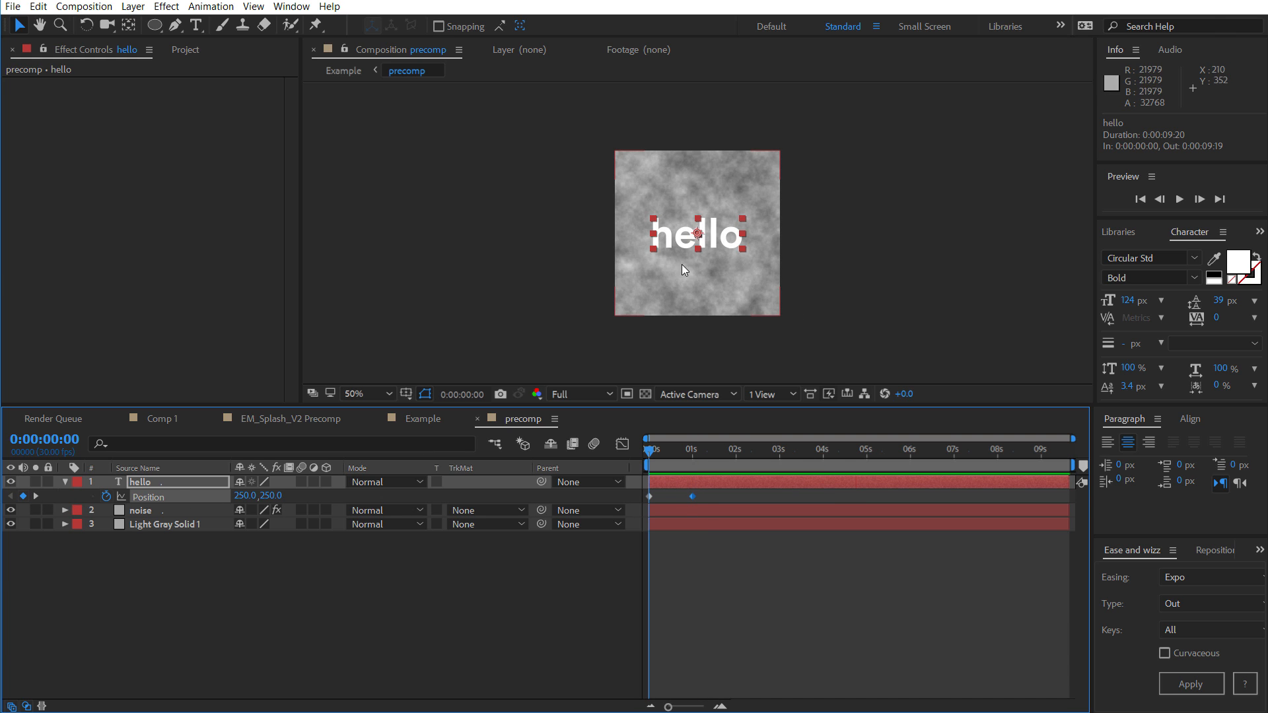
{"action": "left_click_drag", "start_coordinate": [672, 234], "coordinate": [670, 171]}
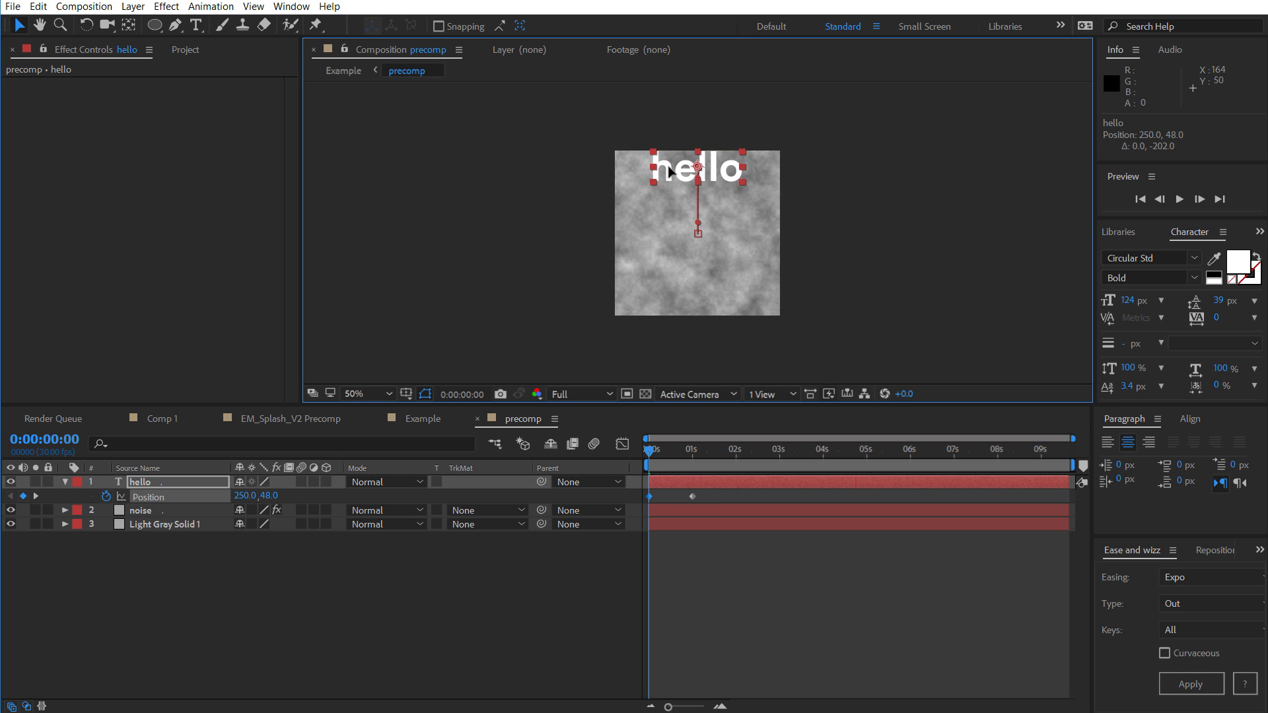
Apply Expo Out easing to the hello text's Position keyframes and preview the result in the Example composition
{"action": "left_click", "coordinate": [1215, 684]}
{"action": "left_click", "coordinate": [356, 73]}
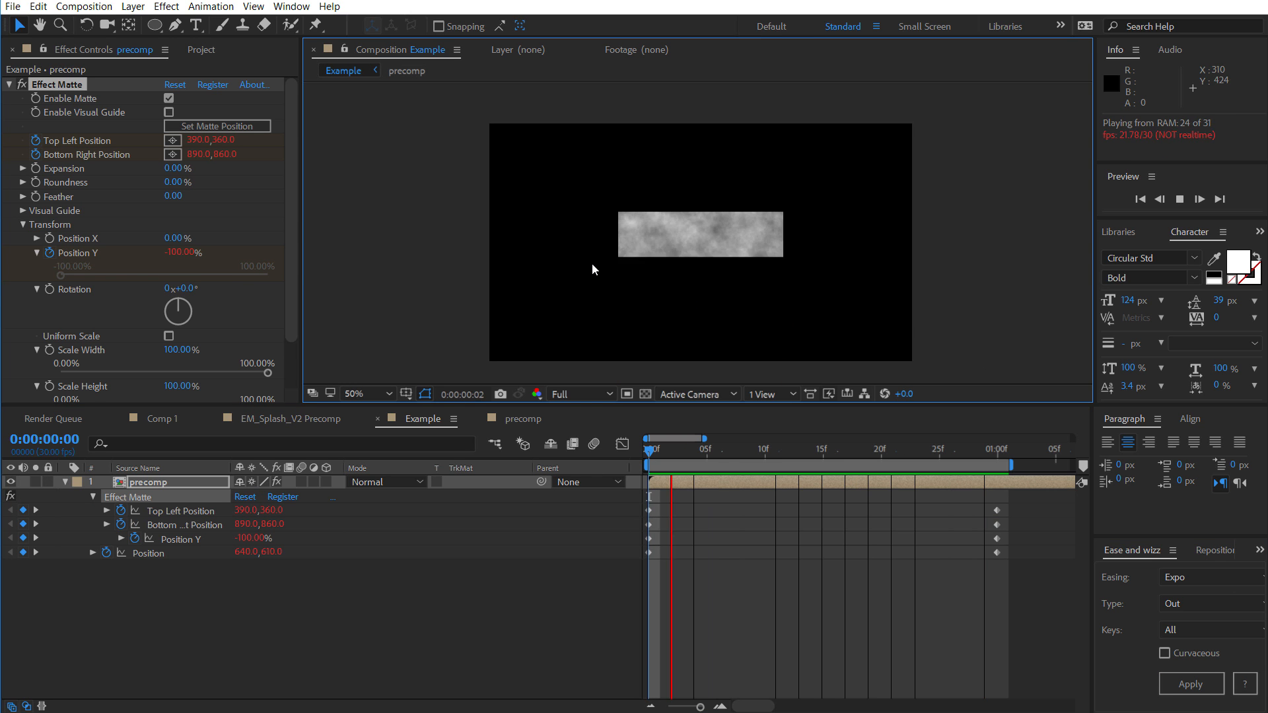
{"action": "key", "text": "space"}
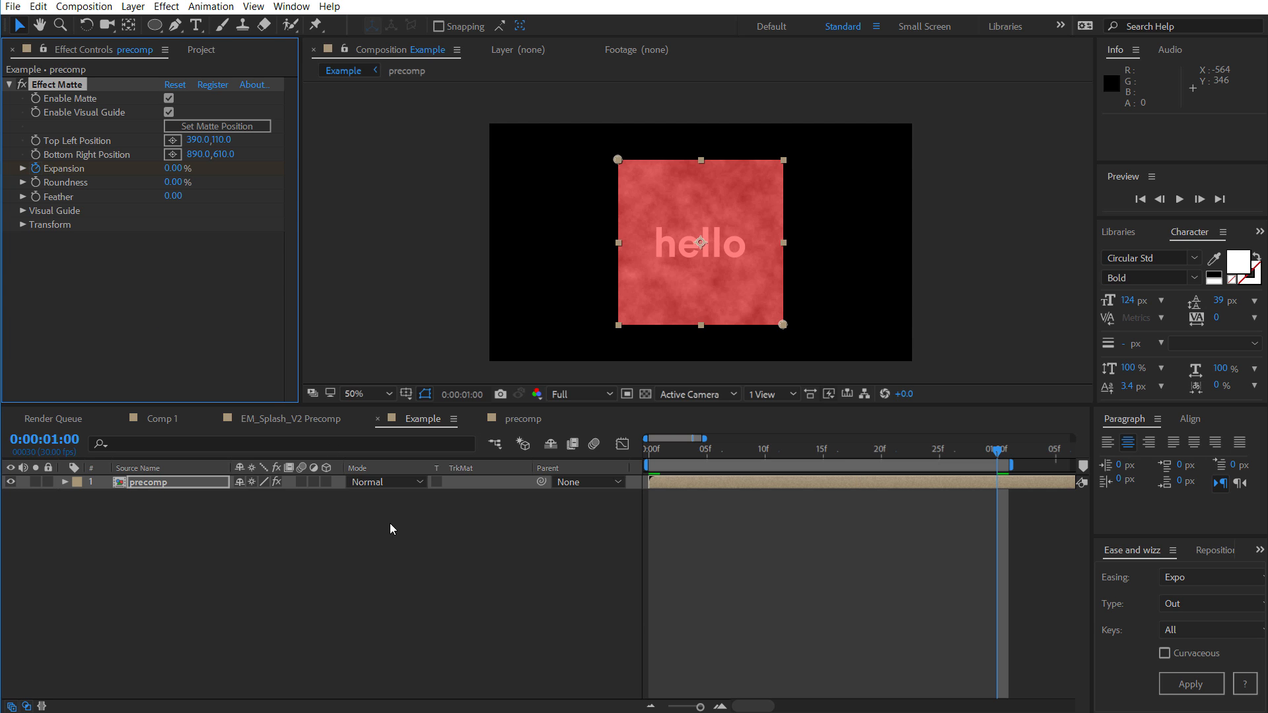
Show the layer's keyframed properties and set the matte's Expansion to -100% on the first frame
{"action": "key", "text": "u"}
{"action": "key", "text": "Home"}
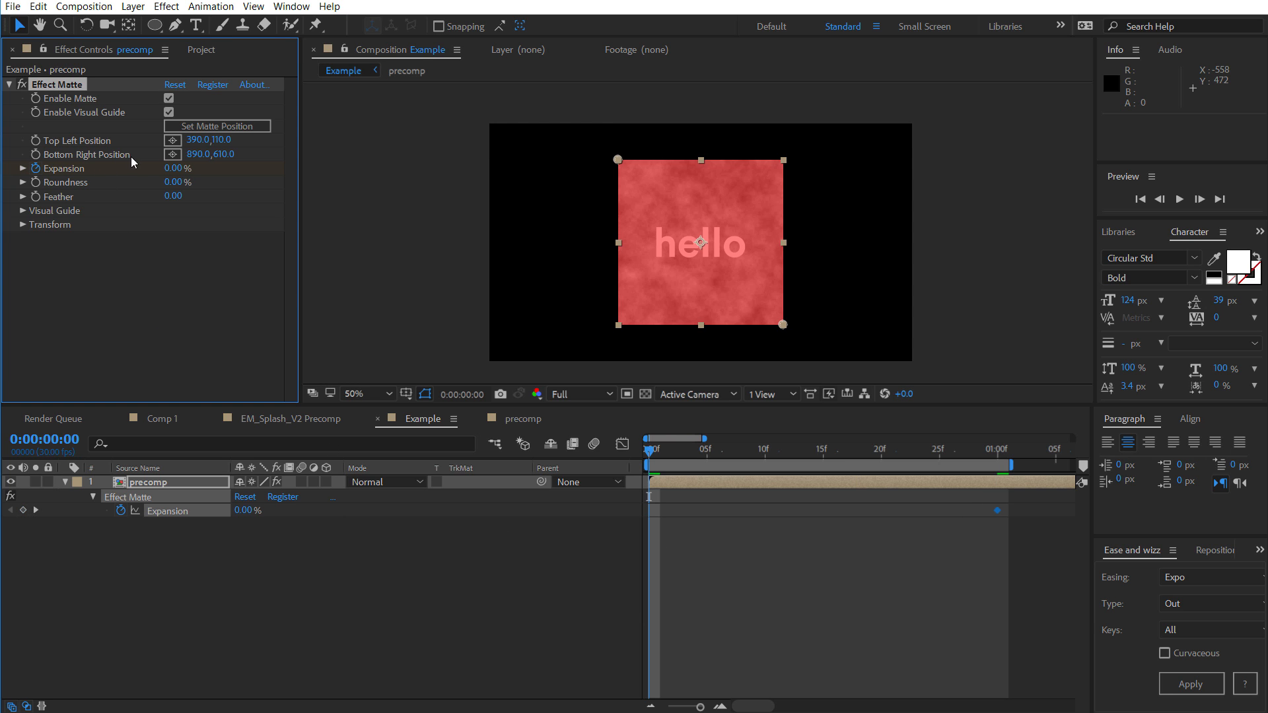
{"action": "left_click", "coordinate": [173, 170]}
{"action": "type", "text": "-100"}
{"action": "key", "text": "Return"}
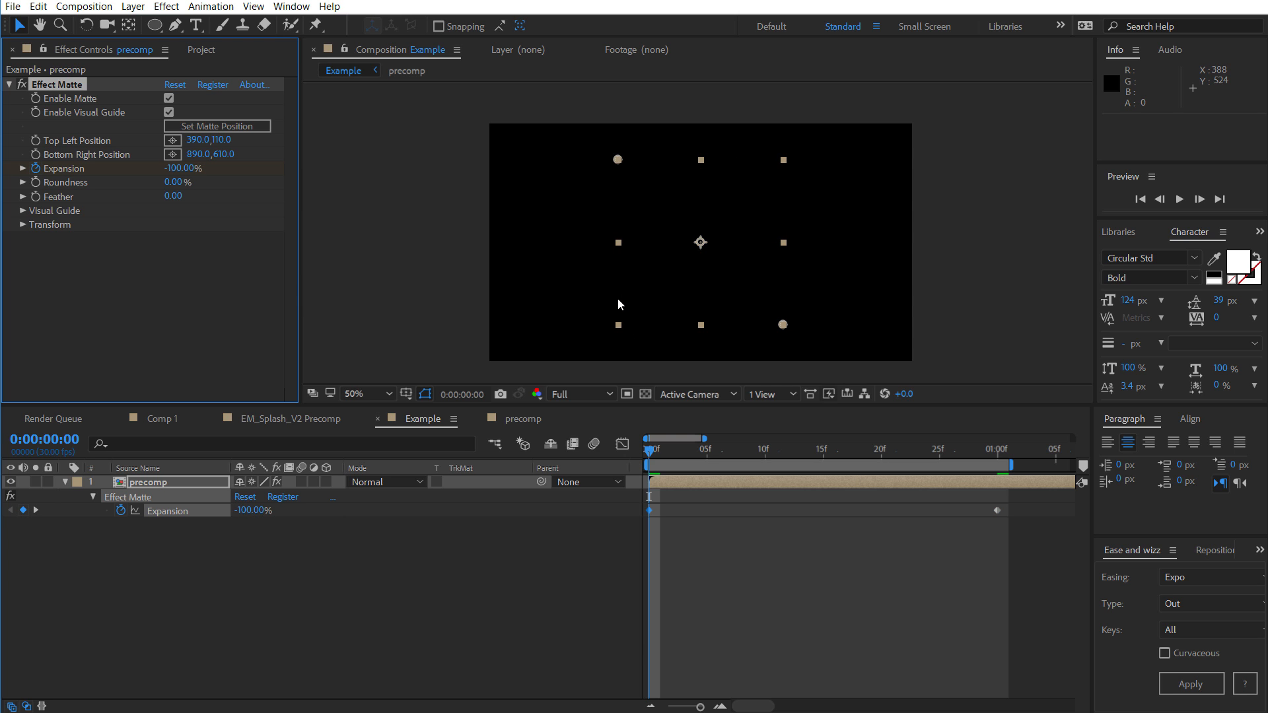
Apply Expo Out easing to the Expansion keyframes and preview the animation
{"action": "left_click", "coordinate": [1185, 688]}
{"action": "key", "text": "space"}
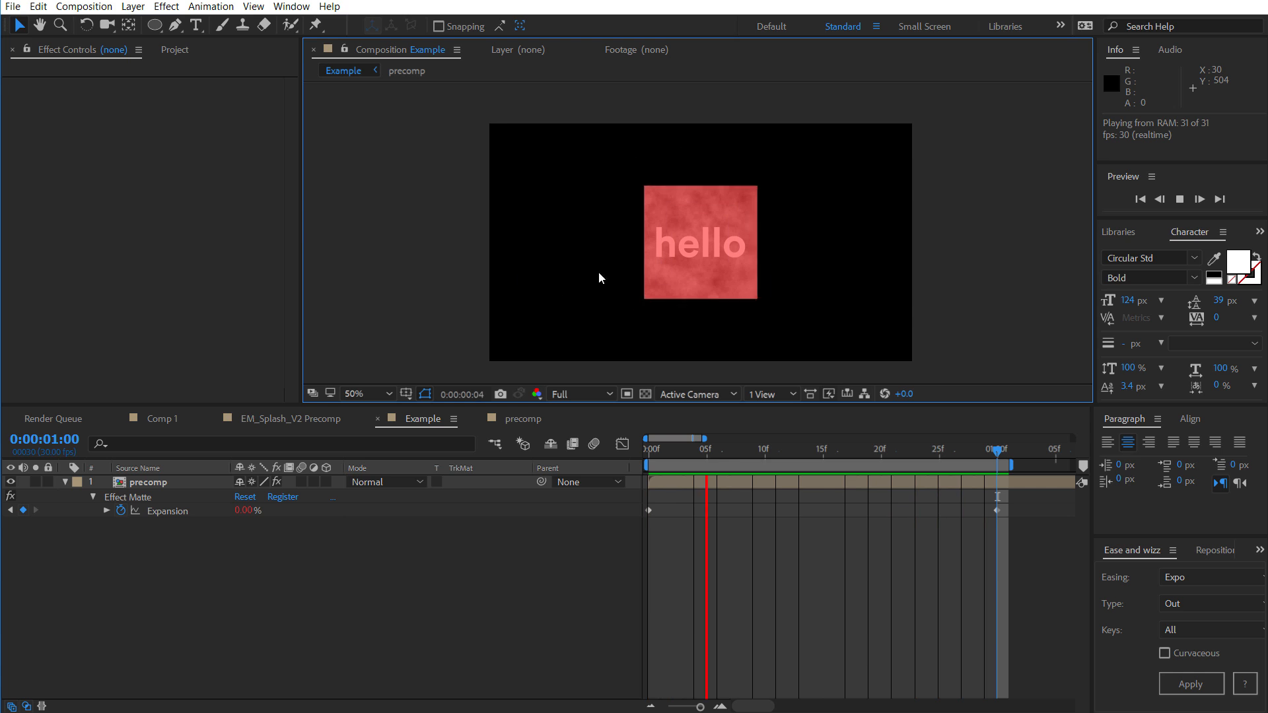
Set the precomp matte's Roundness to 100% and its Expansion at 1 second to 42%, and preview the animation
{"action": "key", "text": "space"}
{"action": "left_click", "coordinate": [175, 482]}
{"action": "left_click_drag", "start_coordinate": [172, 182], "coordinate": [310, 218]}
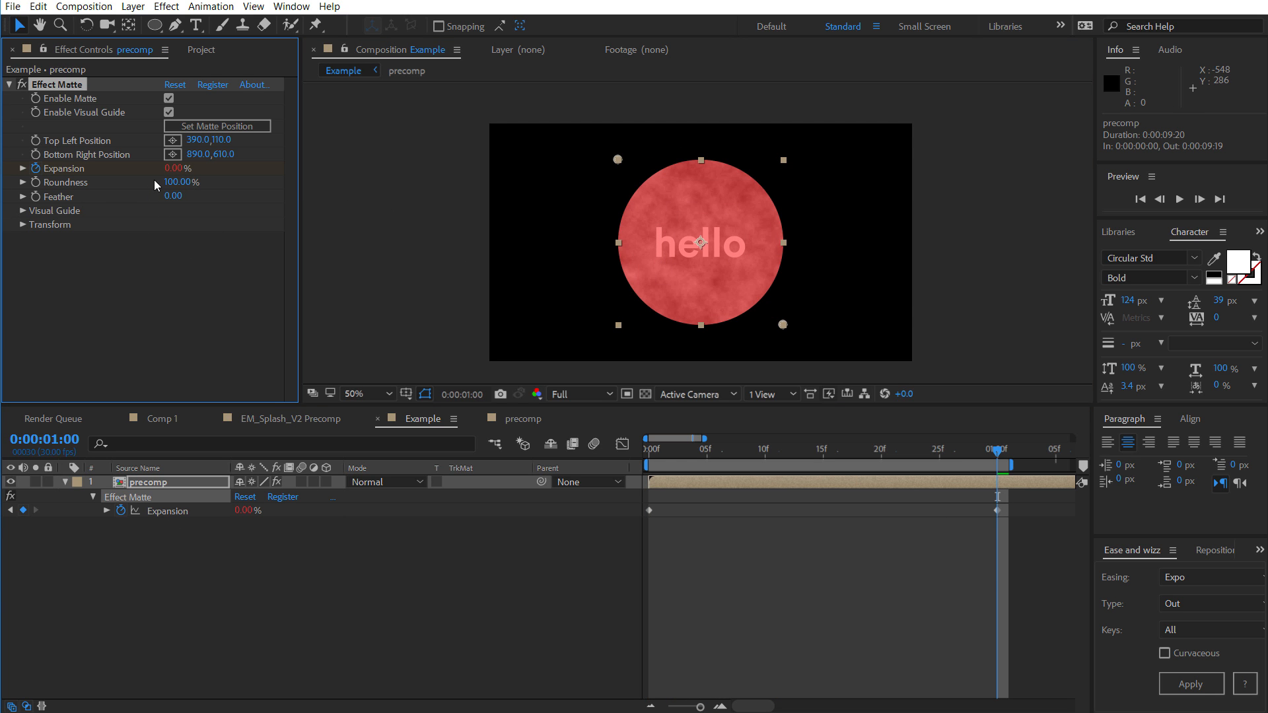
{"action": "left_click_drag", "start_coordinate": [171, 172], "coordinate": [529, 187]}
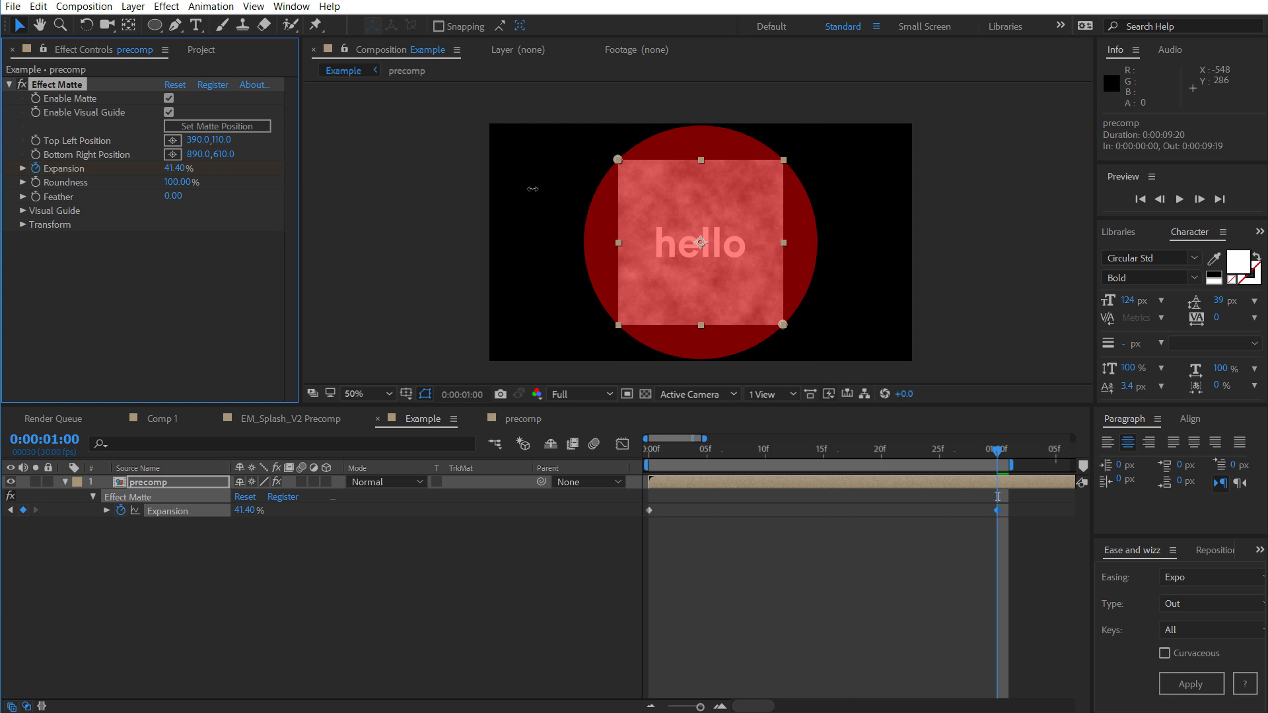
{"action": "key", "text": "space"}
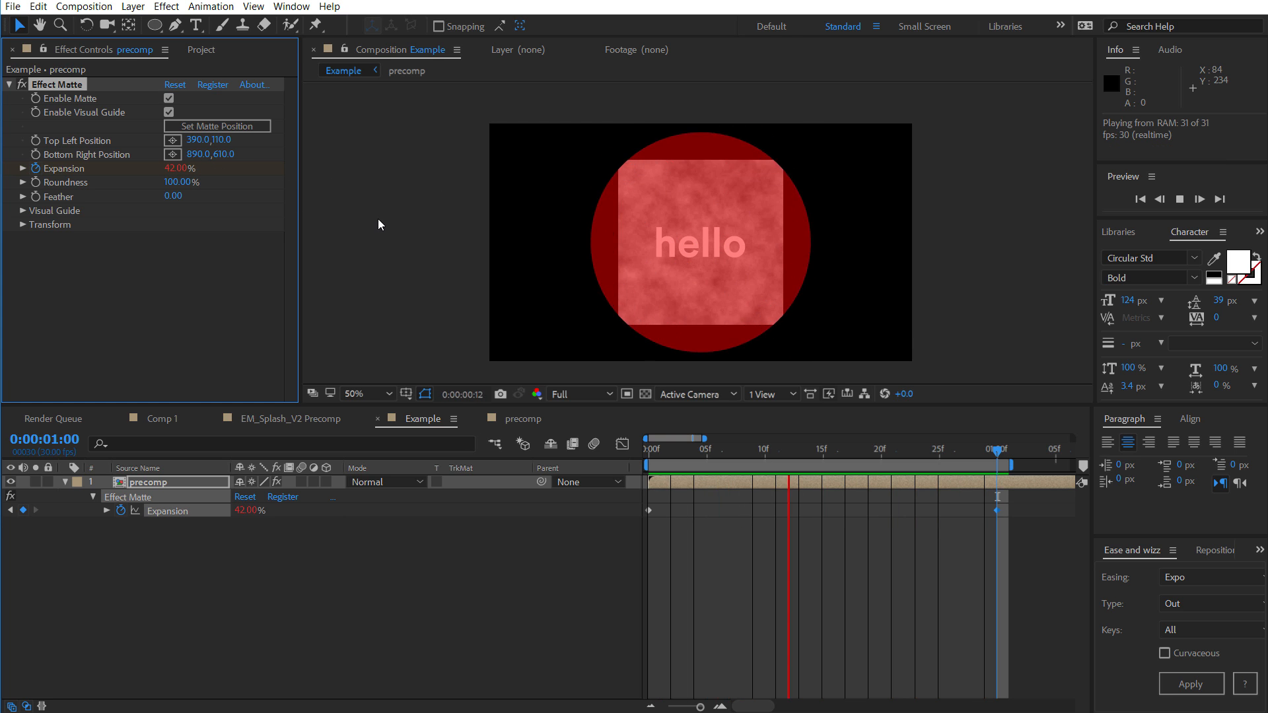
Keyframe the matte's Transform Rotation from -90° on the first frame to 0° at 1 second
{"action": "left_click", "coordinate": [23, 225]}
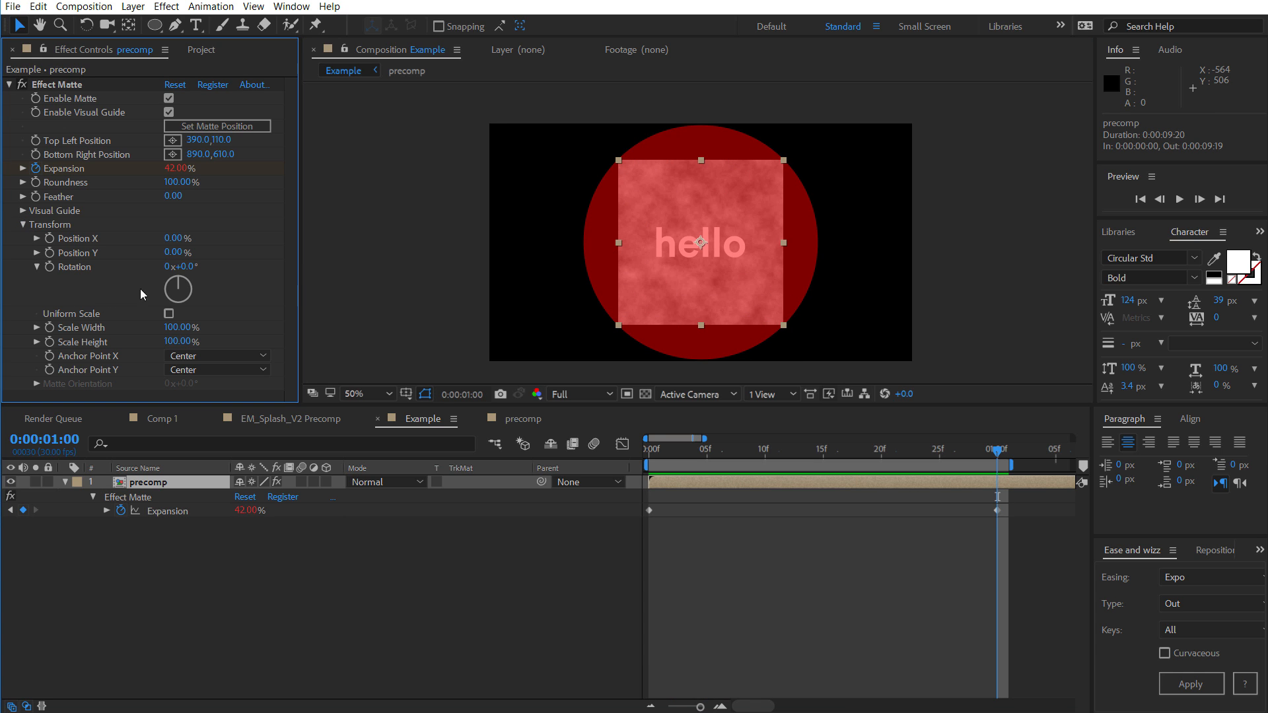
{"action": "left_click", "coordinate": [49, 267]}
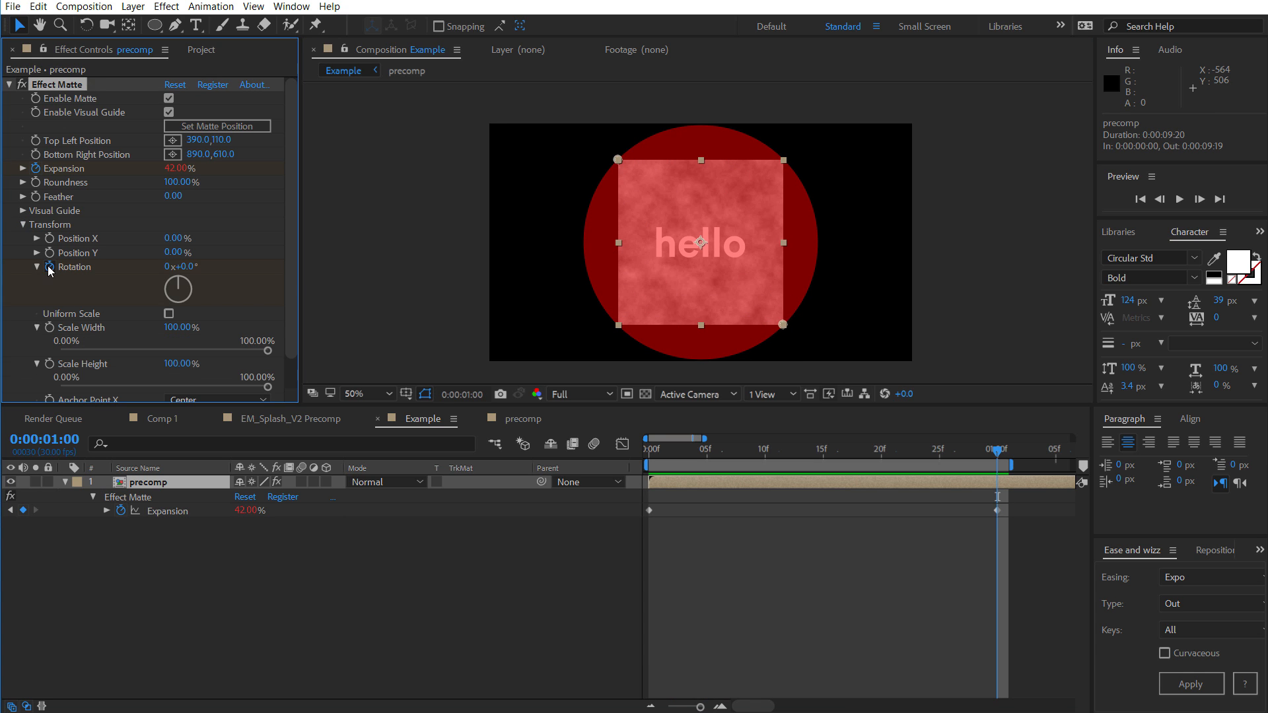
{"action": "key", "text": "Home"}
{"action": "left_click", "coordinate": [188, 267]}
{"action": "type", "text": "-90"}
{"action": "key", "text": "Return"}
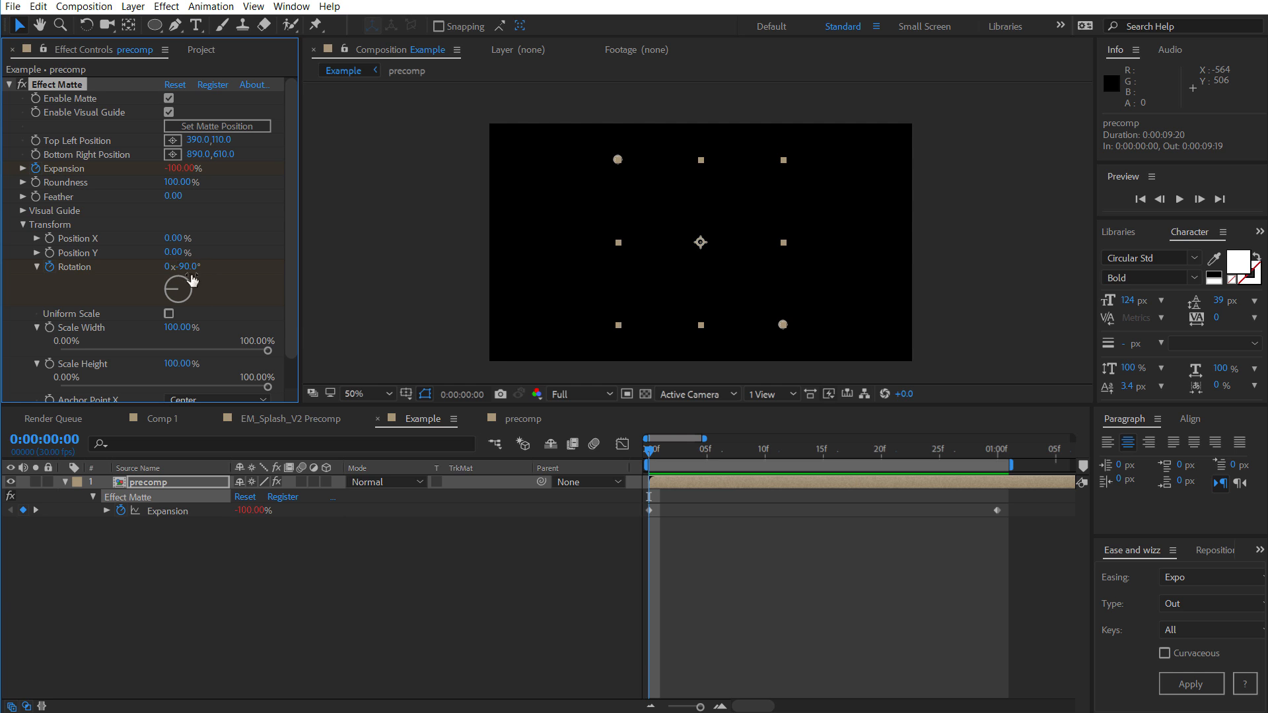
Reveal the Rotation keyframes, apply Expo Out easing to them and preview the animation with the visual guide off
{"action": "key", "text": "u"}
{"action": "key", "text": "u"}
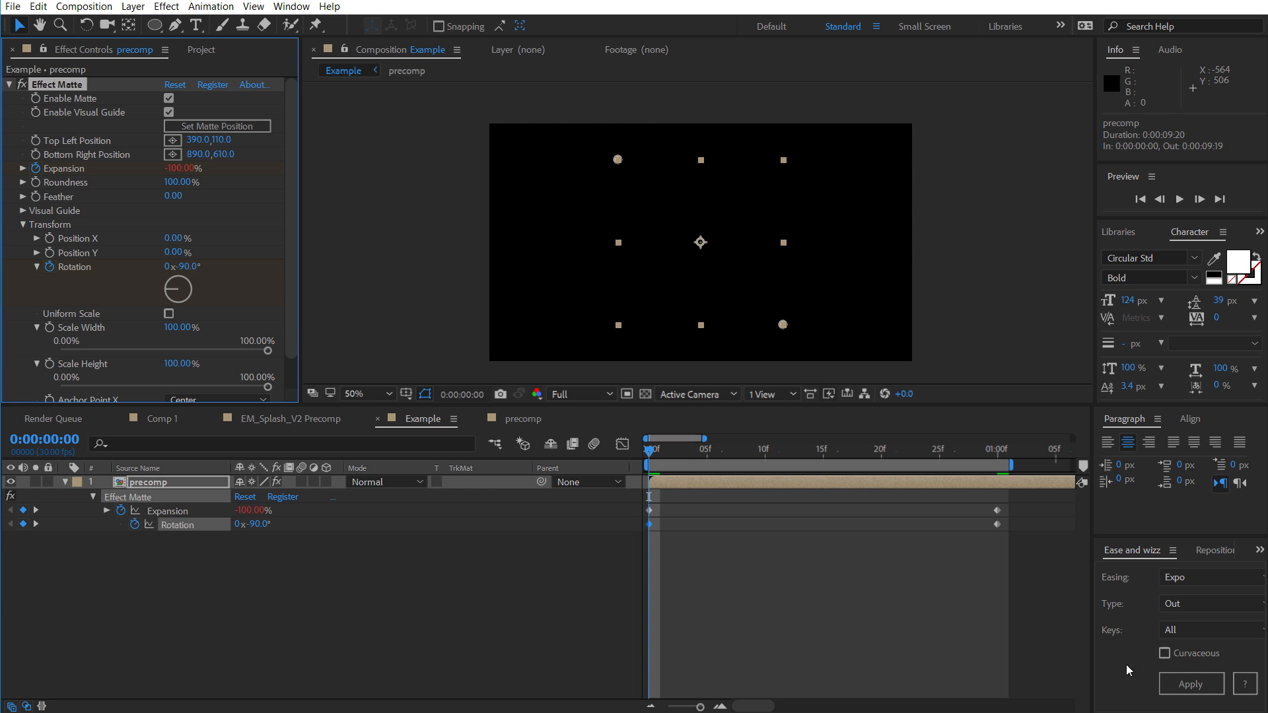
{"action": "left_click", "coordinate": [1182, 683]}
{"action": "key", "text": "space"}
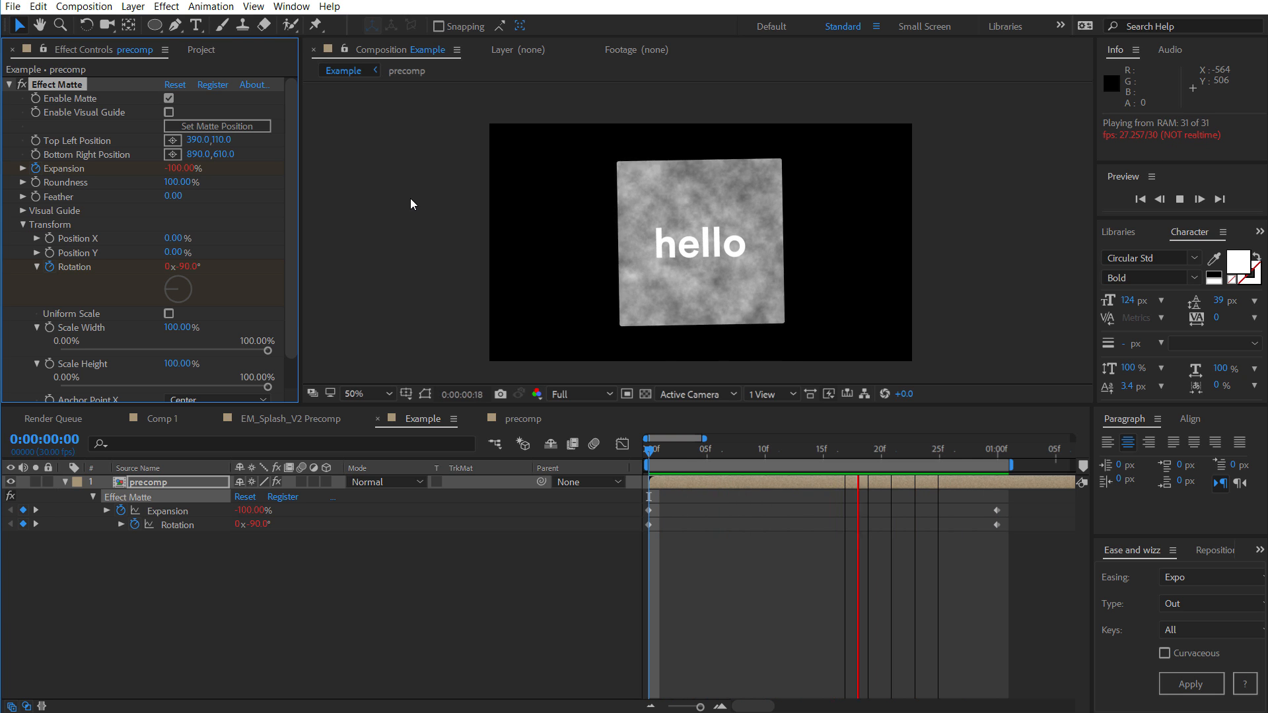
{"action": "key", "text": "space"}
Enable motion blur for the precomp layer and for the Example composition
{"action": "left_click_drag", "start_coordinate": [668, 450], "coordinate": [770, 462]}
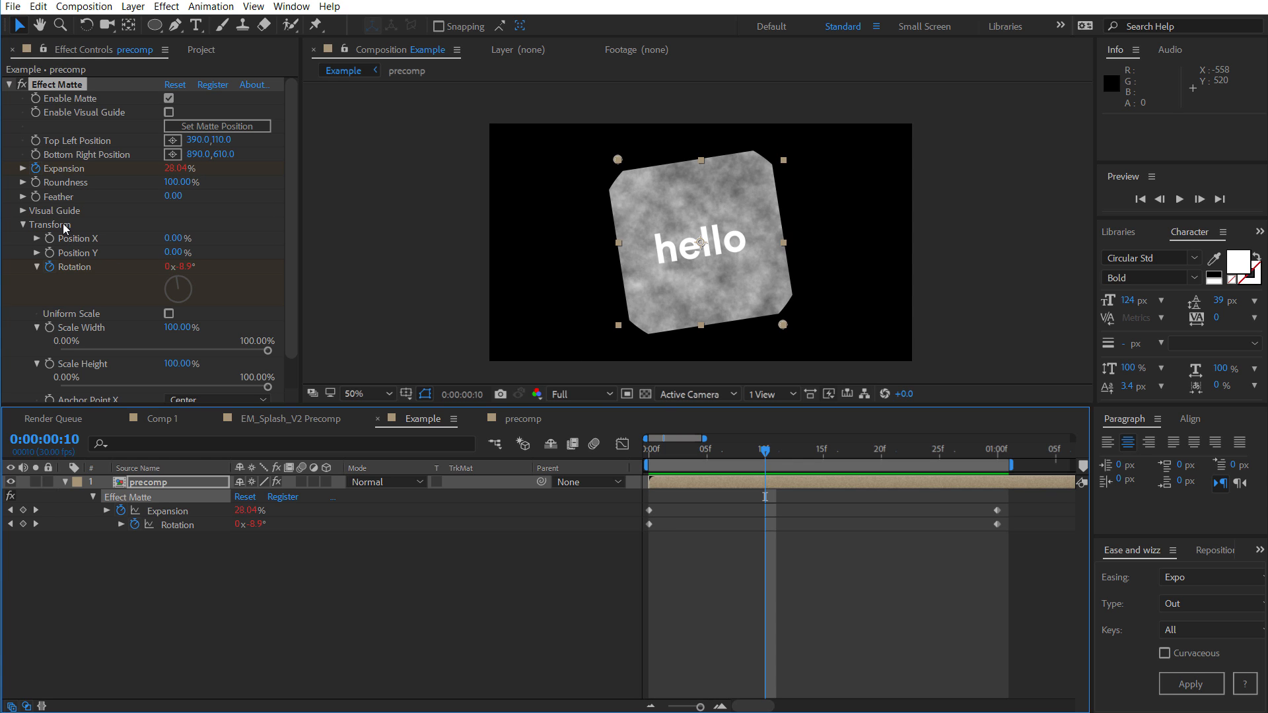
{"action": "scroll", "coordinate": [77, 254], "scroll_direction": "down", "scroll_amount": 1}
{"action": "scroll", "coordinate": [85, 312], "scroll_direction": "up", "scroll_amount": 1}
{"action": "left_click", "coordinate": [301, 482]}
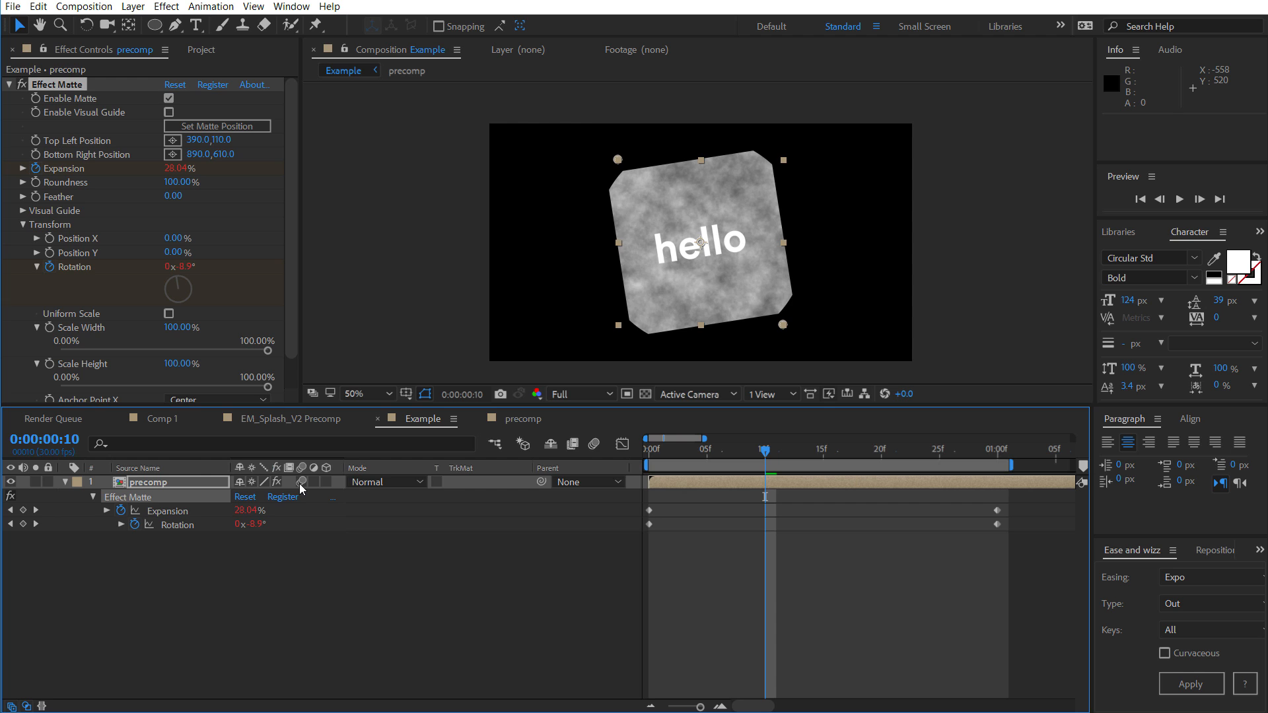
{"action": "left_click", "coordinate": [592, 444]}
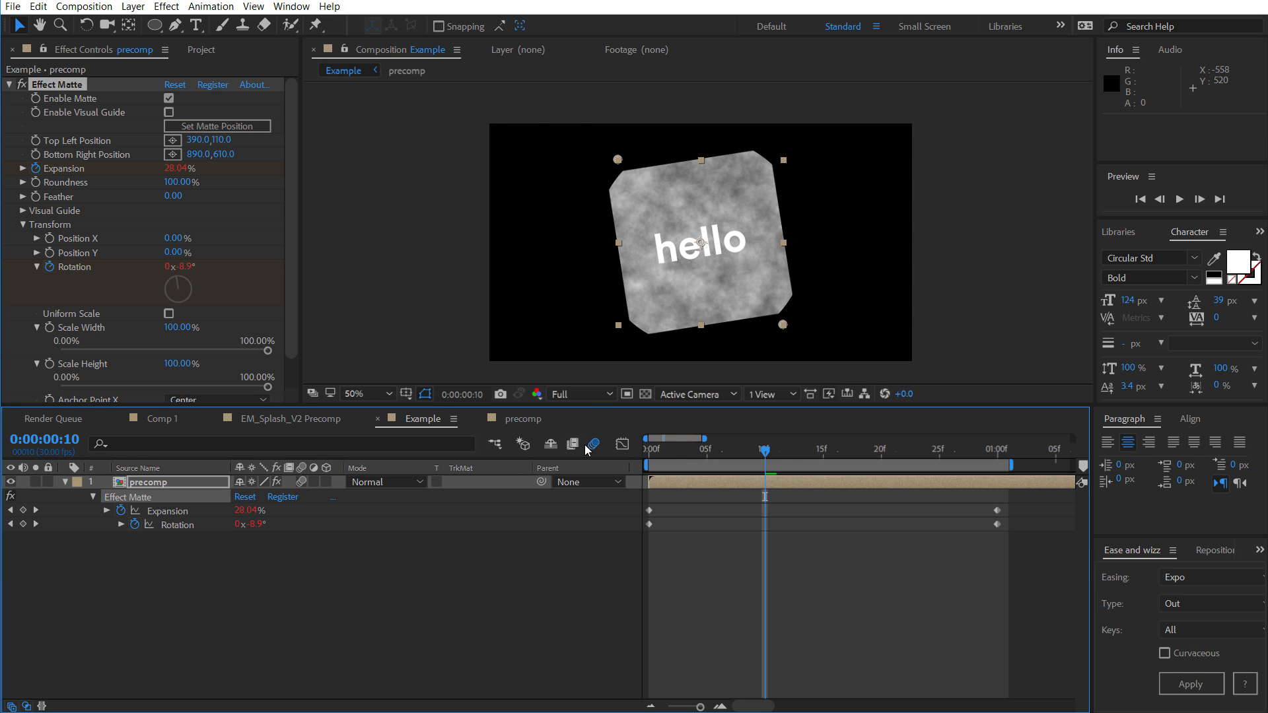
On an early frame, try motion blur Shutter Angles of 720° and 0° in the Example composition's advanced settings
{"action": "left_click", "coordinate": [661, 450]}
{"action": "key", "text": "Page_Down"}
{"action": "key", "text": "Page_Down"}
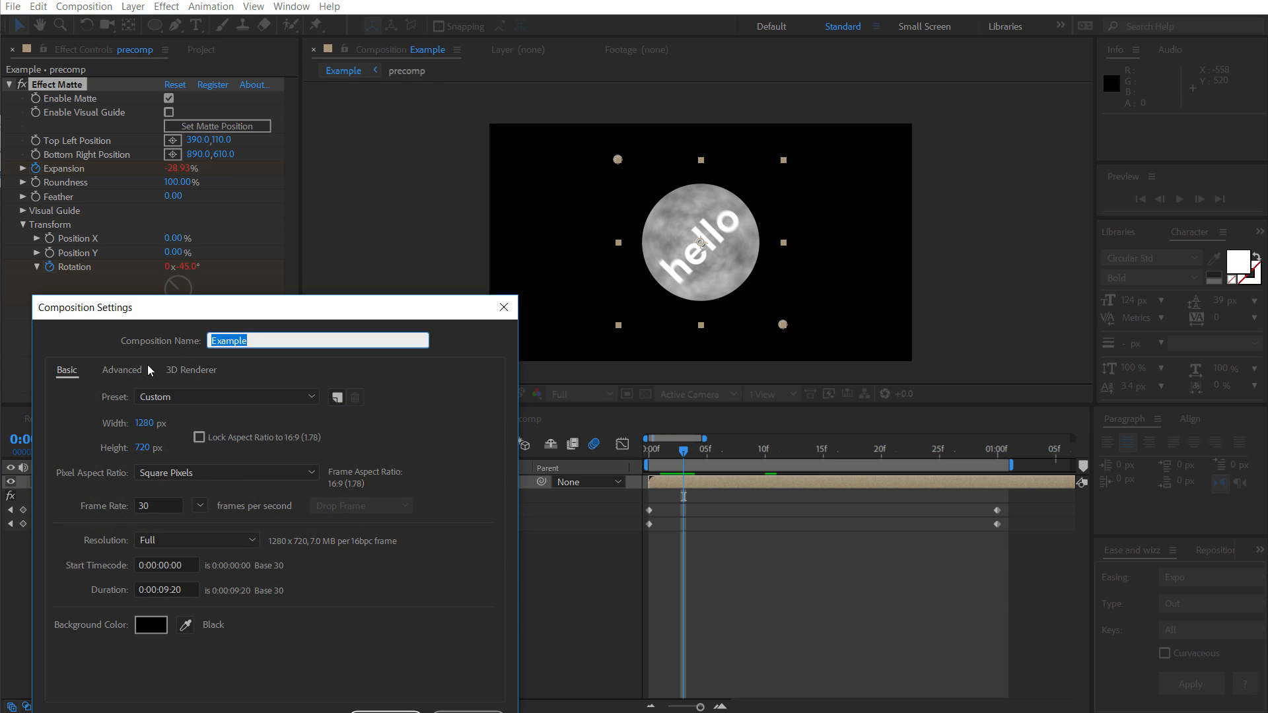
{"action": "left_click", "coordinate": [125, 371]}
{"action": "left_click_drag", "start_coordinate": [165, 510], "coordinate": [479, 517]}
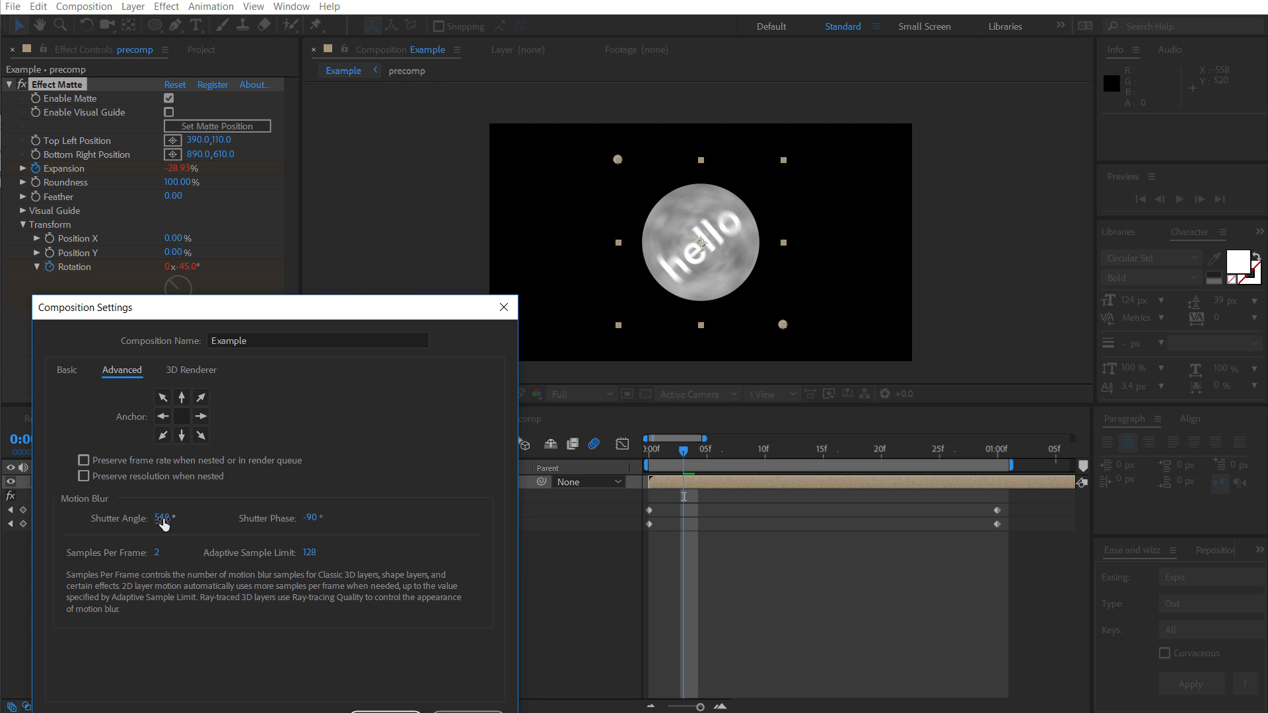
{"action": "mouse_move", "coordinate": [164, 521]}
{"action": "left_mouse_down"}
{"action": "mouse_move", "coordinate": [422, 532]}
{"action": "mouse_move", "coordinate": [203, 517]}
{"action": "left_mouse_up"}
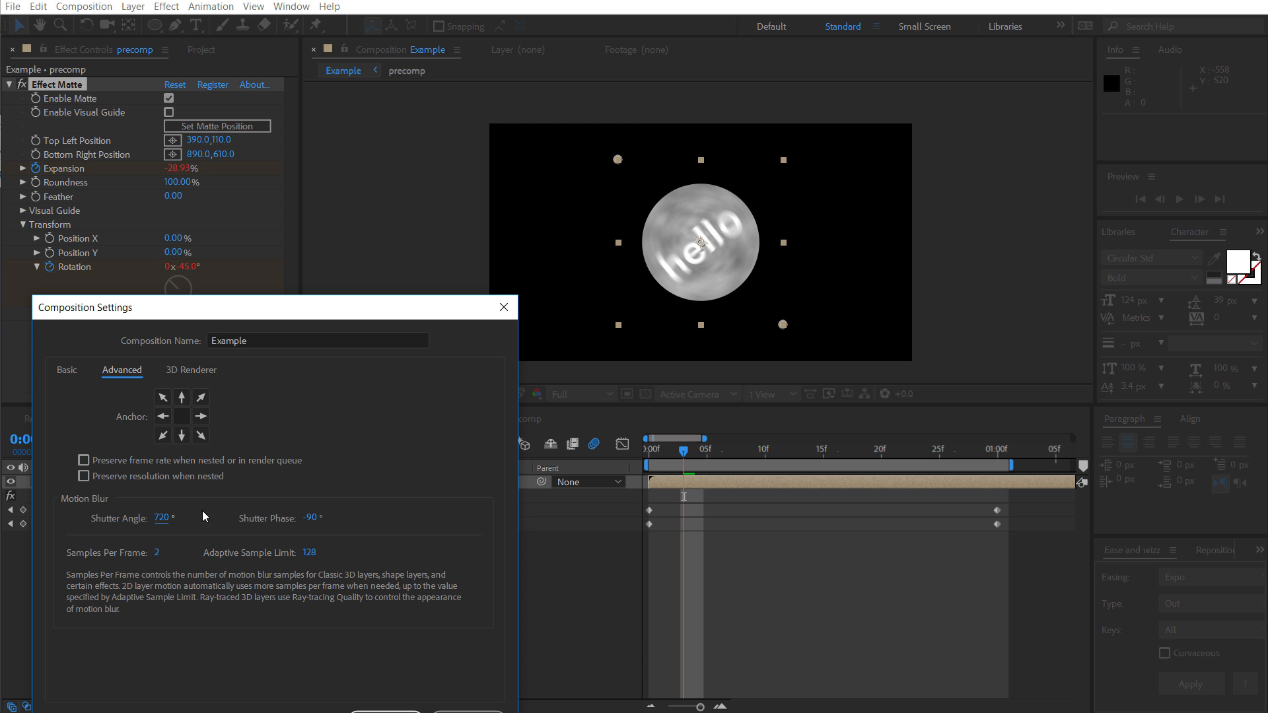
{"action": "left_click", "coordinate": [168, 513]}
{"action": "type", "text": "0"}
{"action": "key", "text": "Return"}
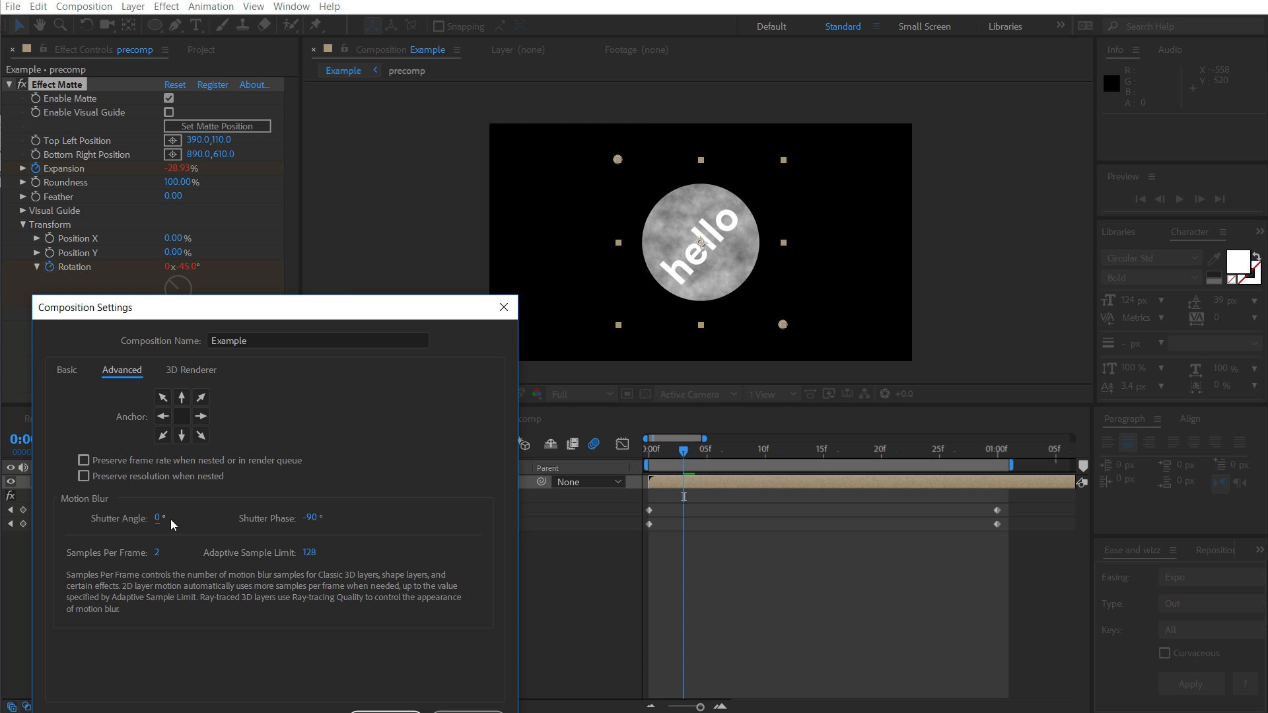
{"action": "left_click", "coordinate": [437, 711]}
Turn the matte's visual guide back on and check the animation at 1 second and from the first frame
{"action": "key", "text": "space"}
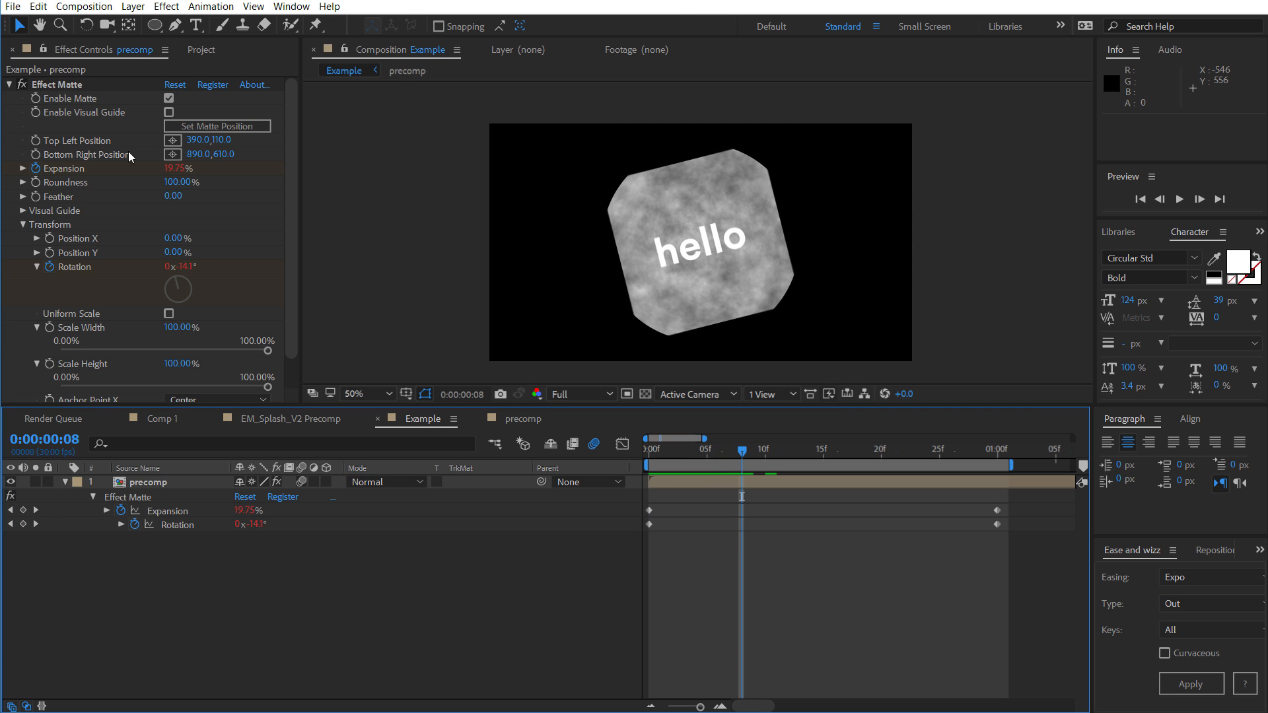
{"action": "left_click", "coordinate": [172, 113]}
{"action": "left_click", "coordinate": [1003, 455]}
{"action": "left_click_drag", "start_coordinate": [1003, 454], "coordinate": [996, 452]}
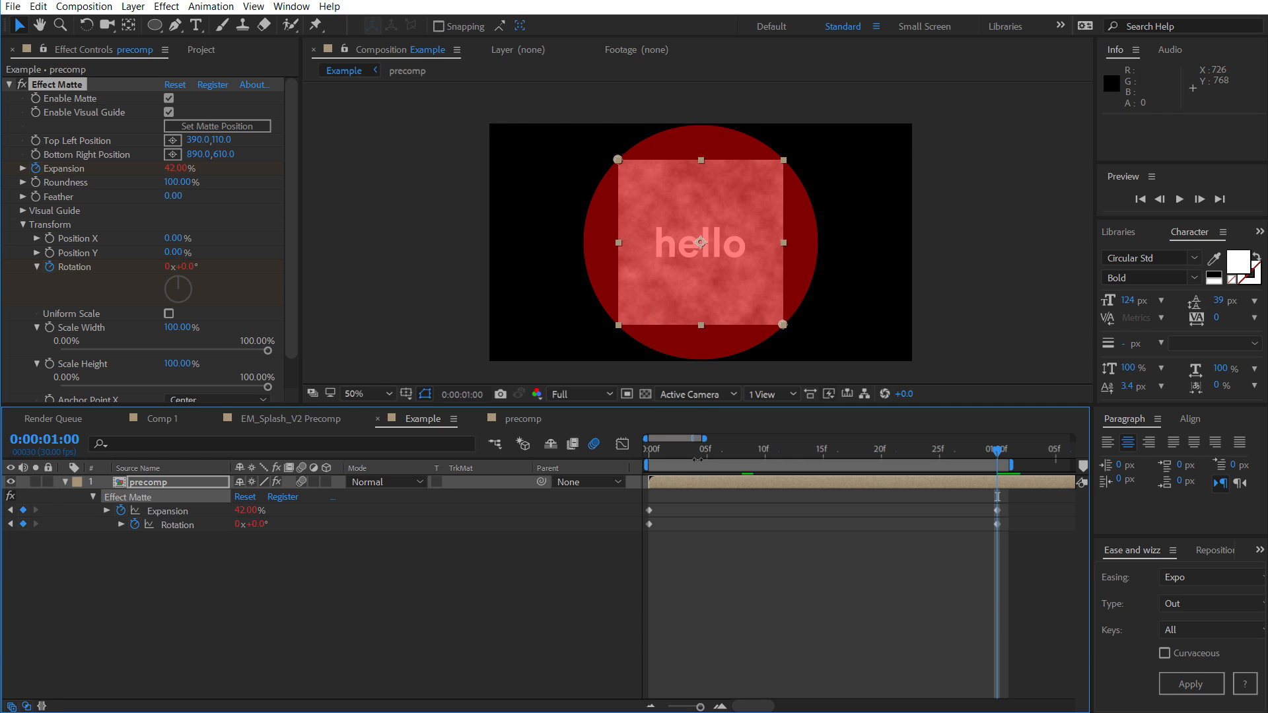
{"action": "left_click", "coordinate": [655, 453]}
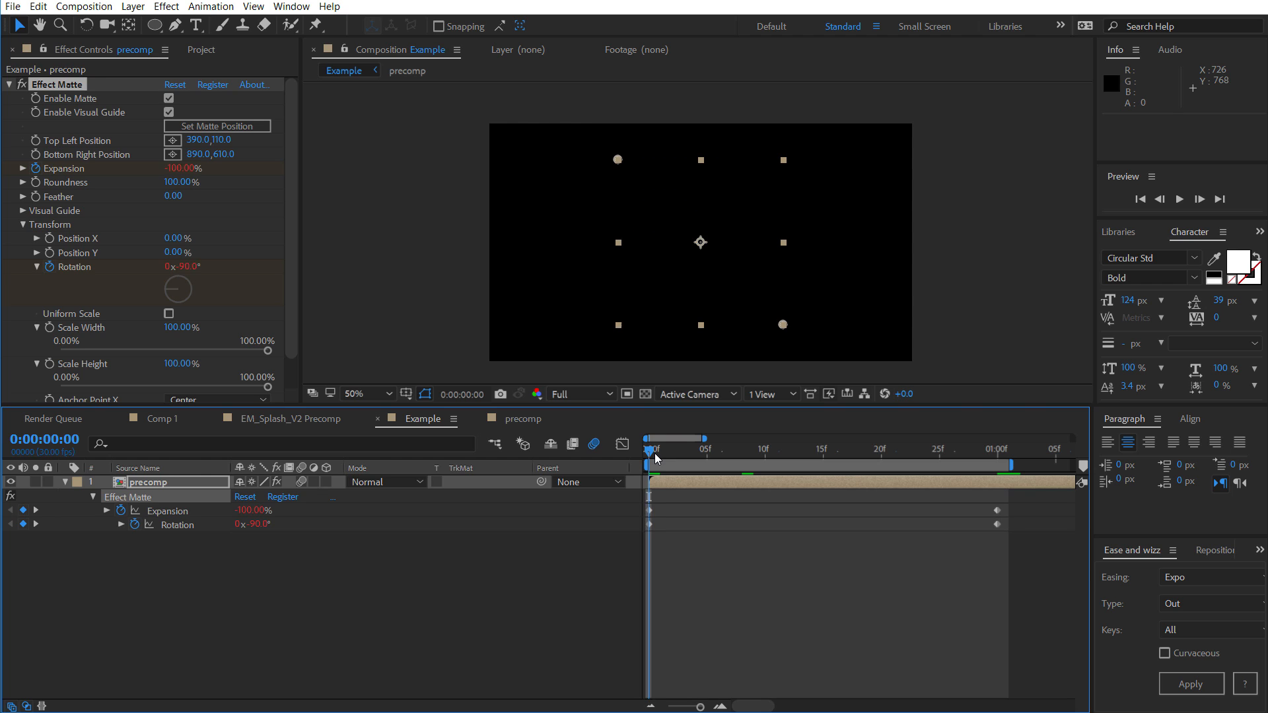
{"action": "key", "text": "space"}
{"action": "key", "text": "space"}
Keyframe the matte's Feather from 200 on the first frame to 0 at 1 second
{"action": "left_click", "coordinate": [36, 196]}
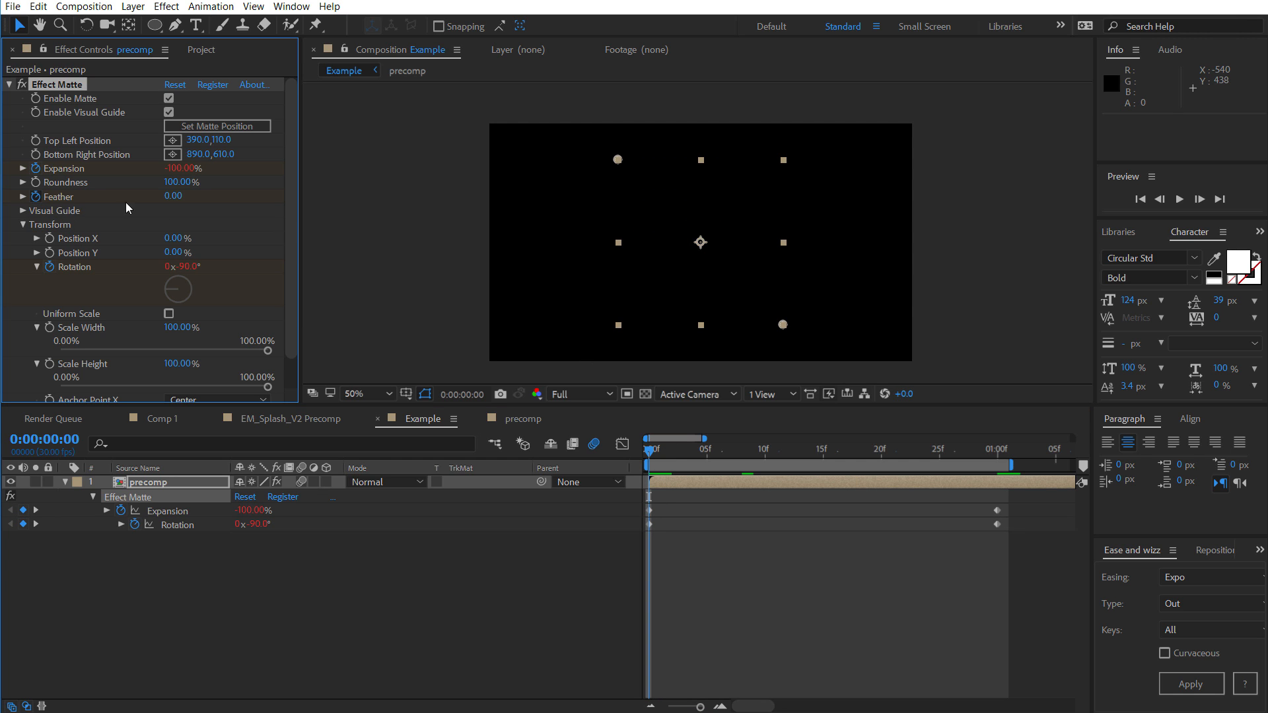
{"action": "left_click", "coordinate": [170, 196]}
{"action": "type", "text": "200"}
{"action": "type", "text": "k"}
{"action": "left_click", "coordinate": [165, 196]}
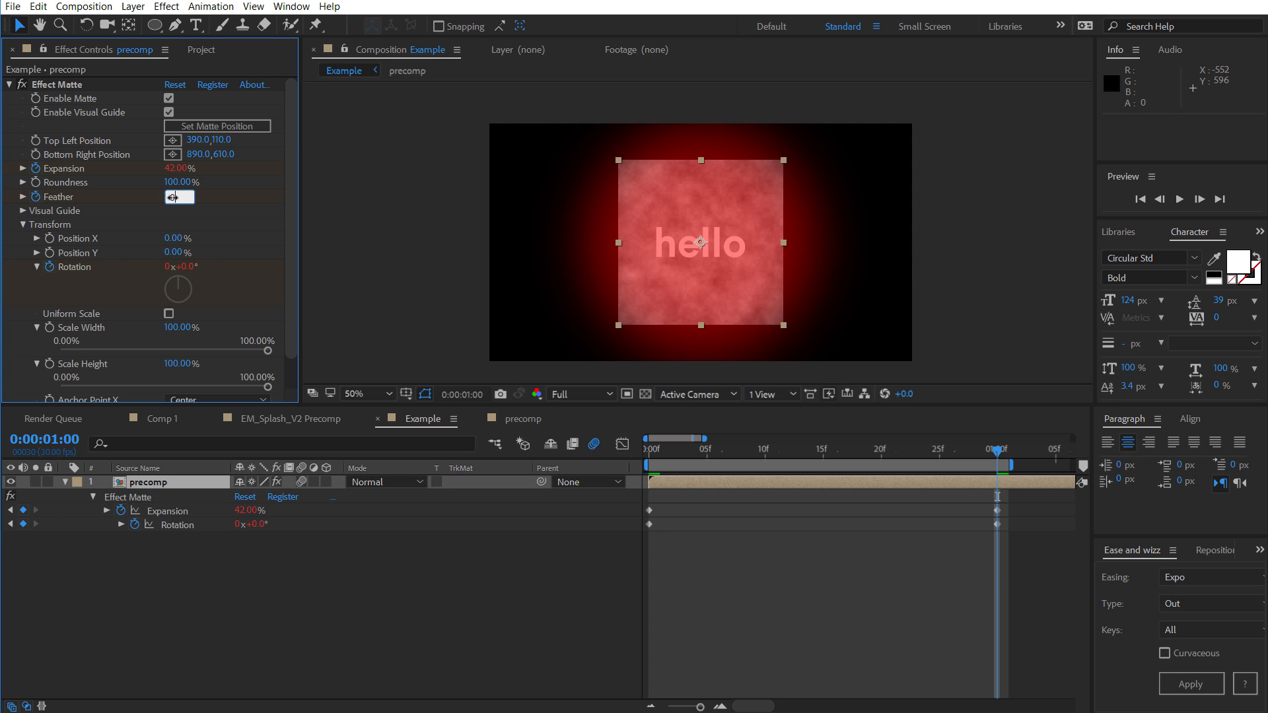
{"action": "type", "text": "0"}
{"action": "key", "text": "Return"}
Reveal the Feather keyframes, apply Expo Out easing to them and preview the feathered reveal
{"action": "key", "text": "u"}
{"action": "key", "text": "u"}
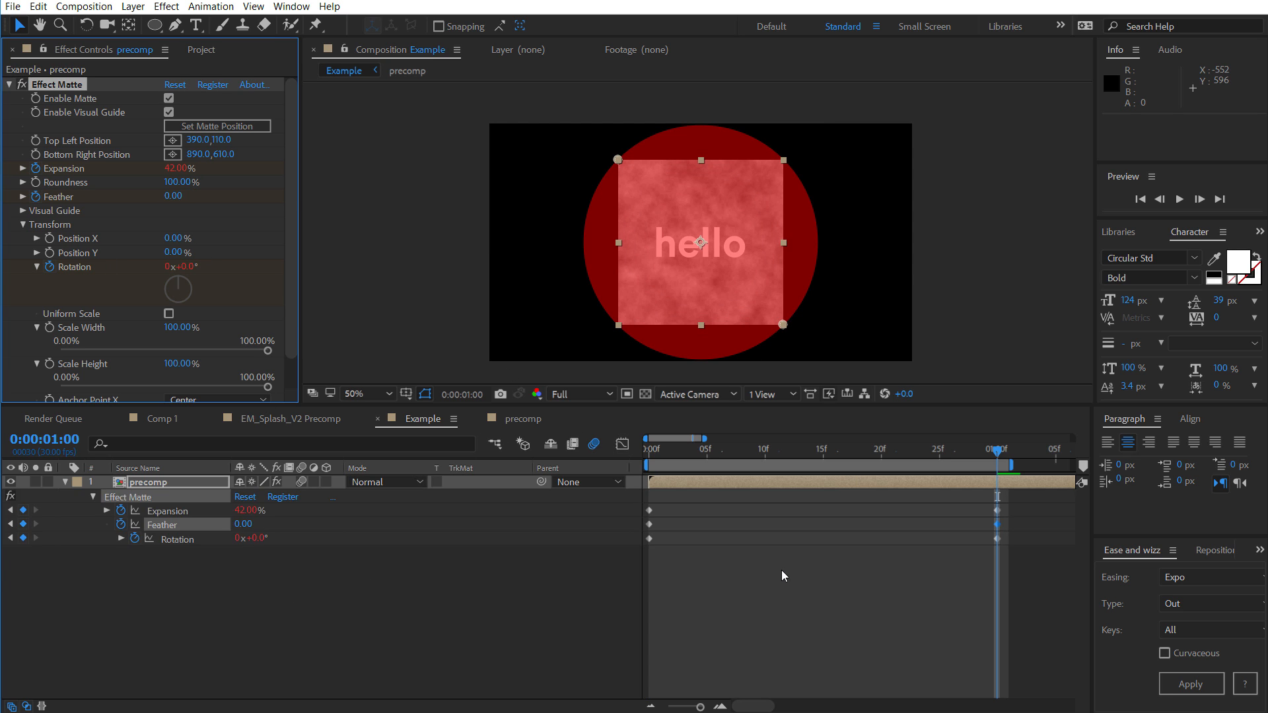
{"action": "left_click", "coordinate": [1182, 684]}
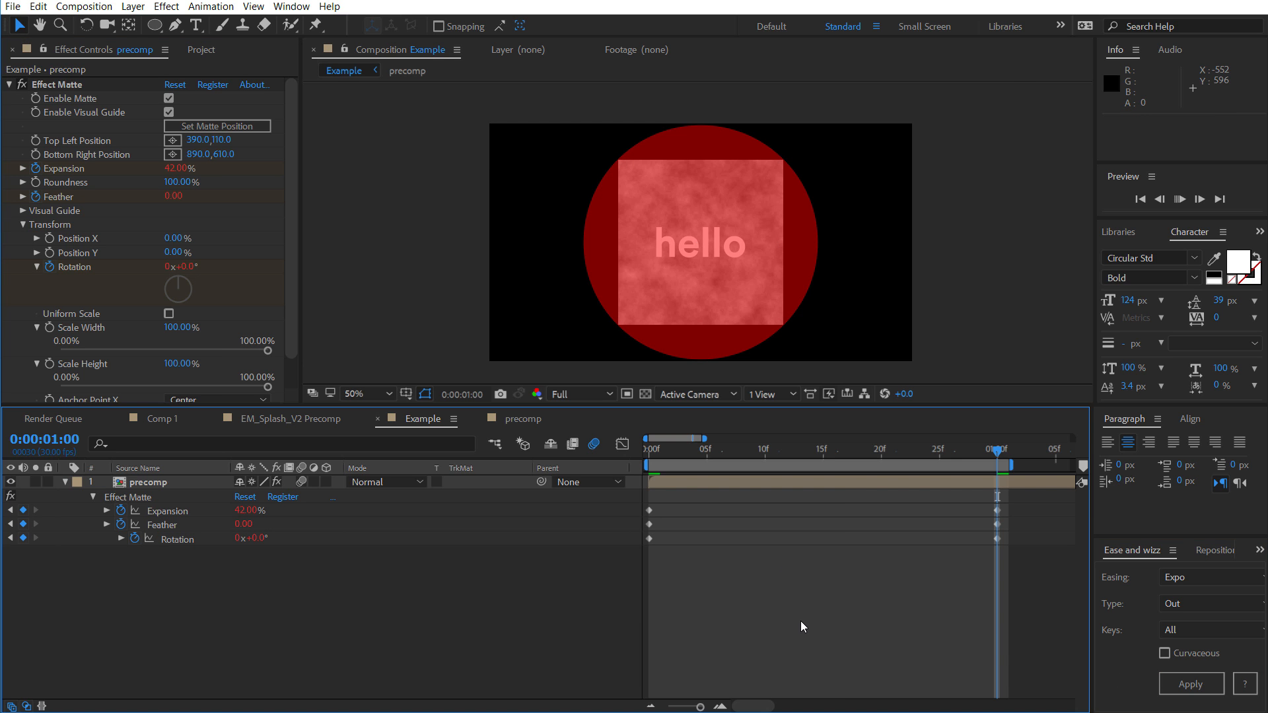
{"action": "key", "text": "space"}
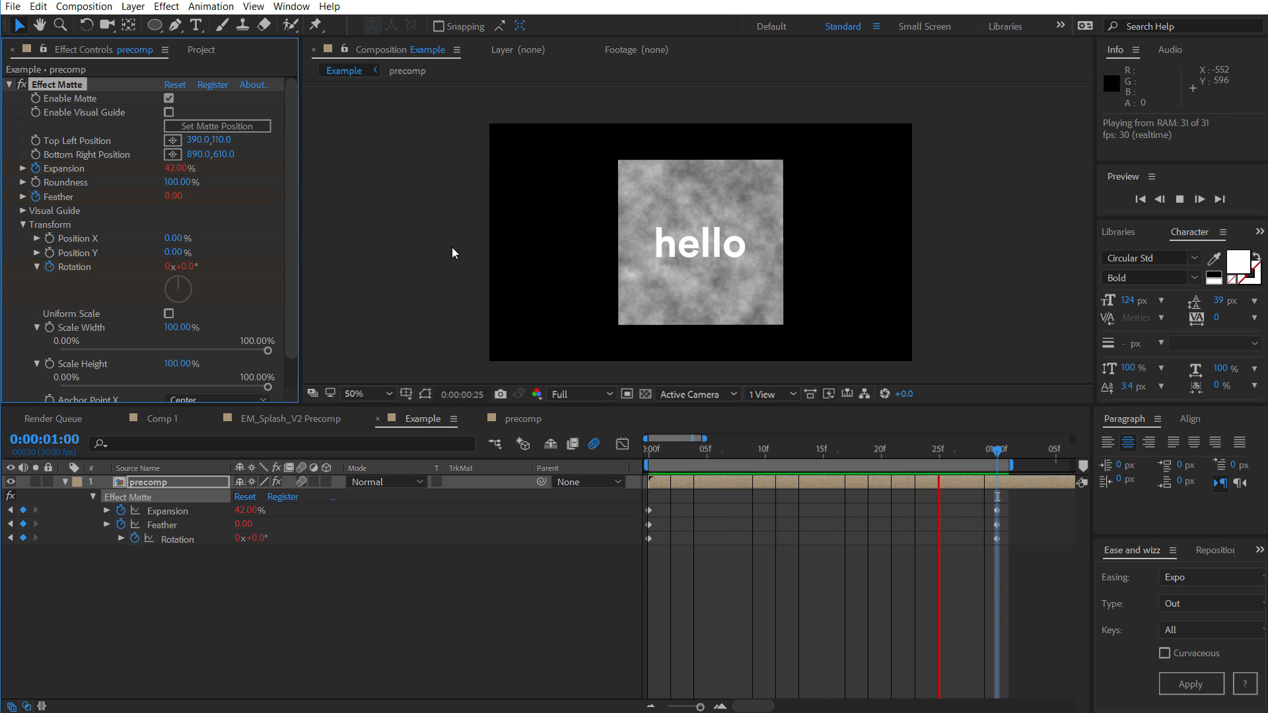
Remove the Feather keyframes and keyframe the matte's Roundness from 100% on the first frame to 0% at 1 second
{"action": "left_click", "coordinate": [35, 198]}
{"action": "key", "text": "j"}
{"action": "left_click", "coordinate": [35, 183]}
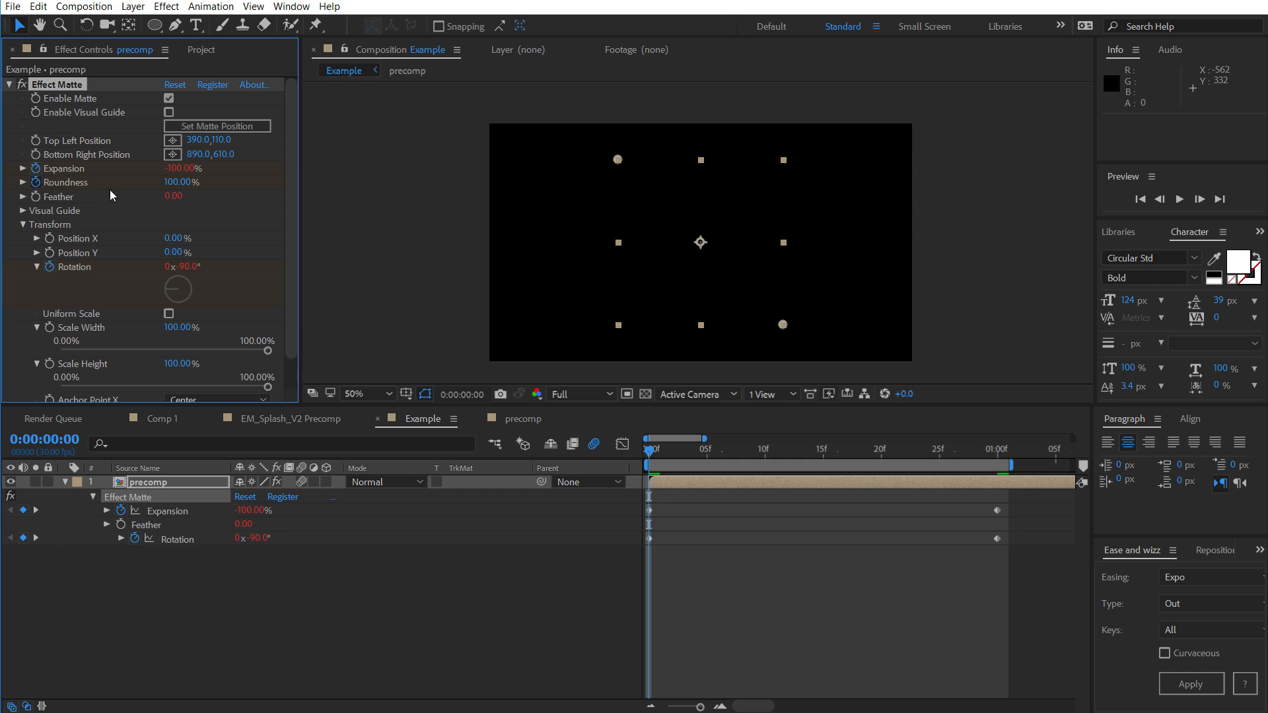
{"action": "key", "text": "k"}
{"action": "left_click", "coordinate": [176, 183]}
{"action": "type", "text": "0"}
{"action": "key", "text": "Return"}
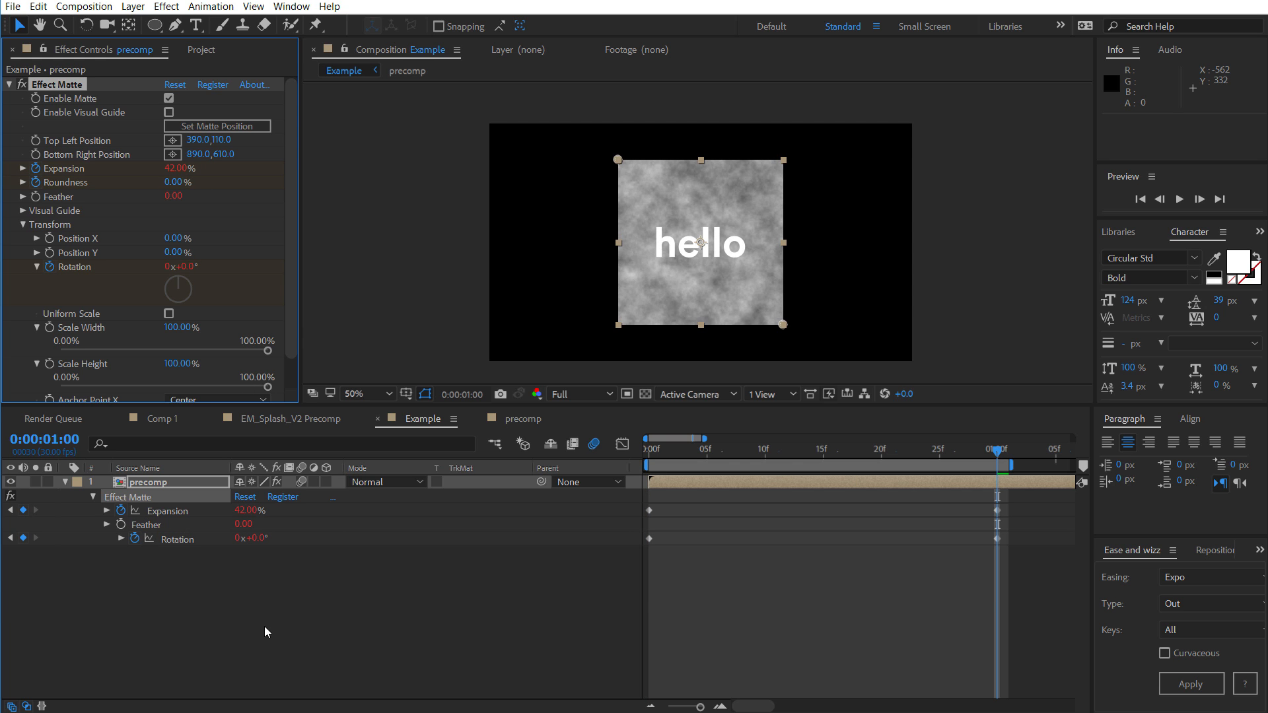
Apply Expo Out easing to the Roundness keyframes and preview the animation with the visual guide on
{"action": "key", "text": "u"}
{"action": "key", "text": "u"}
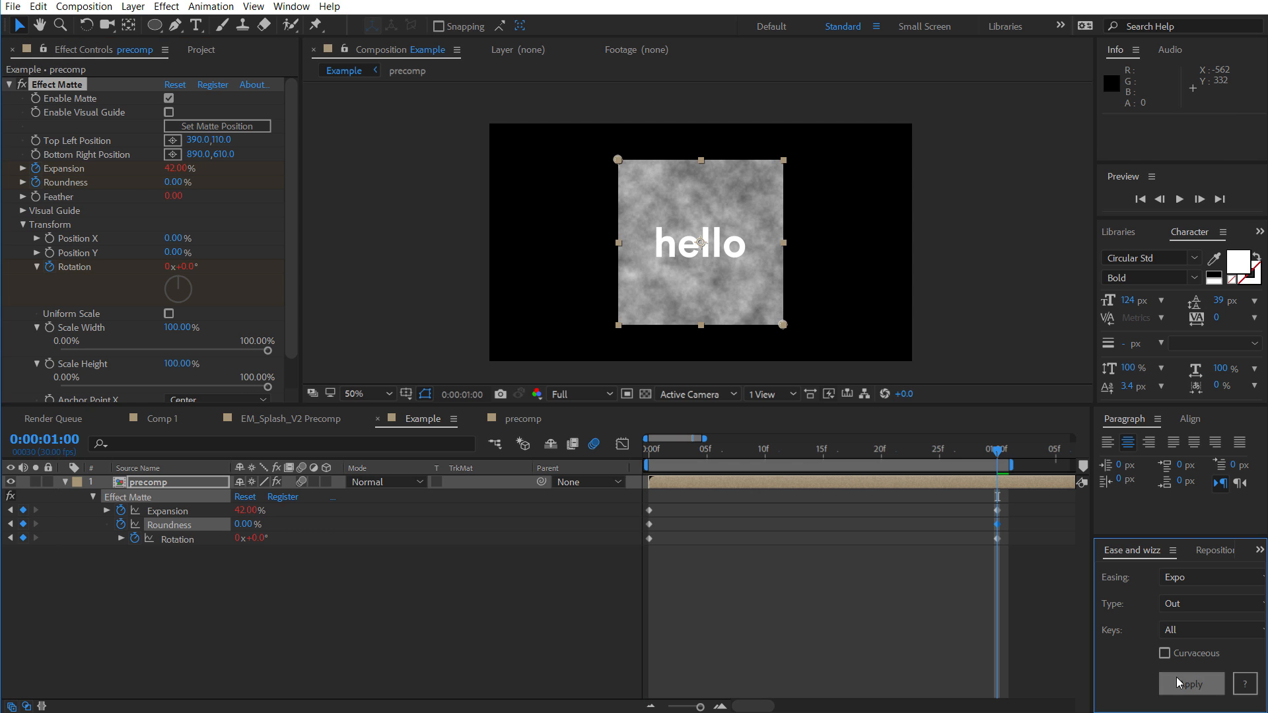
{"action": "left_click", "coordinate": [826, 603]}
{"action": "left_click", "coordinate": [170, 113]}
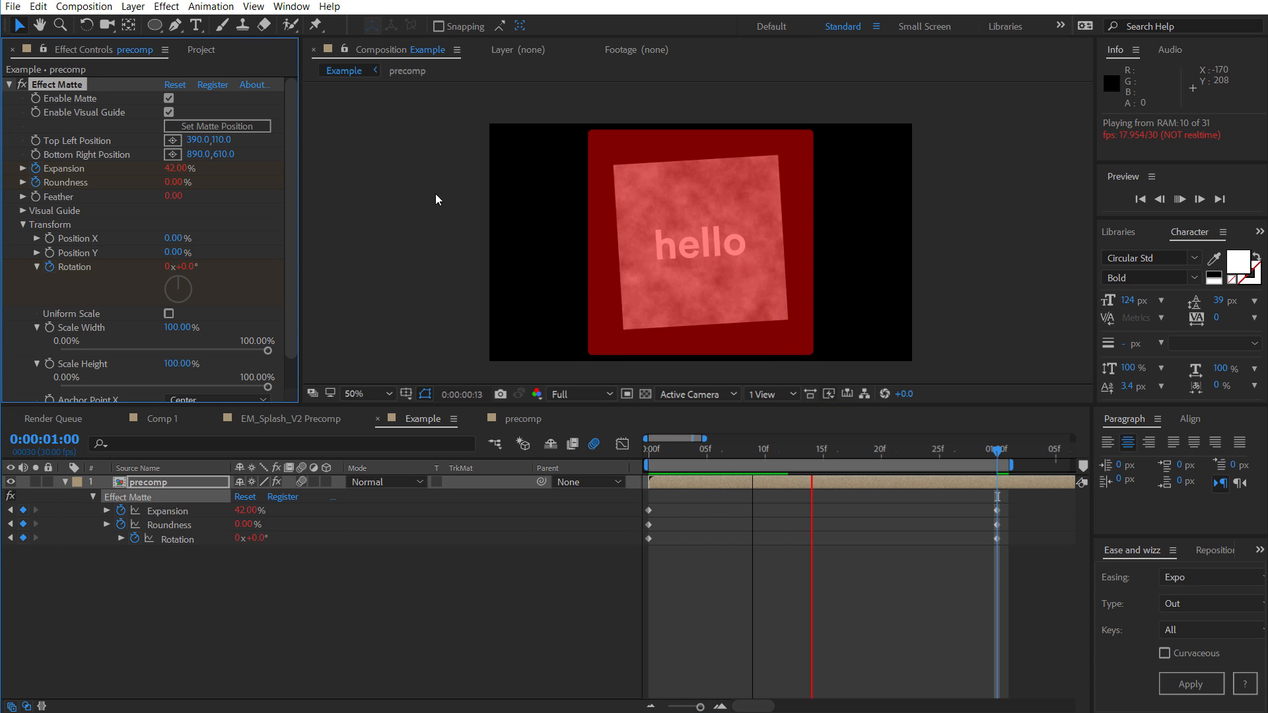
{"action": "key", "text": "space"}
Set the matte's Expansion to 0% at 1 second
{"action": "left_click", "coordinate": [173, 168]}
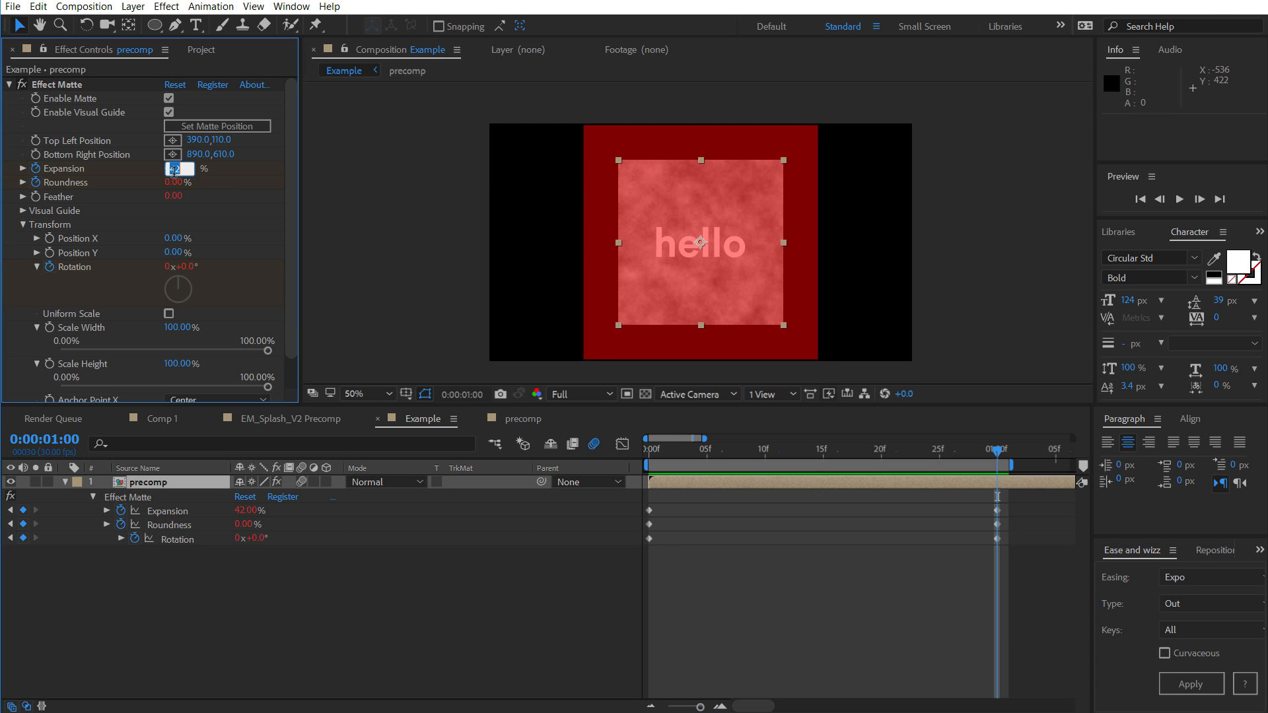
{"action": "type", "text": "0"}
{"action": "left_click", "coordinate": [400, 210]}
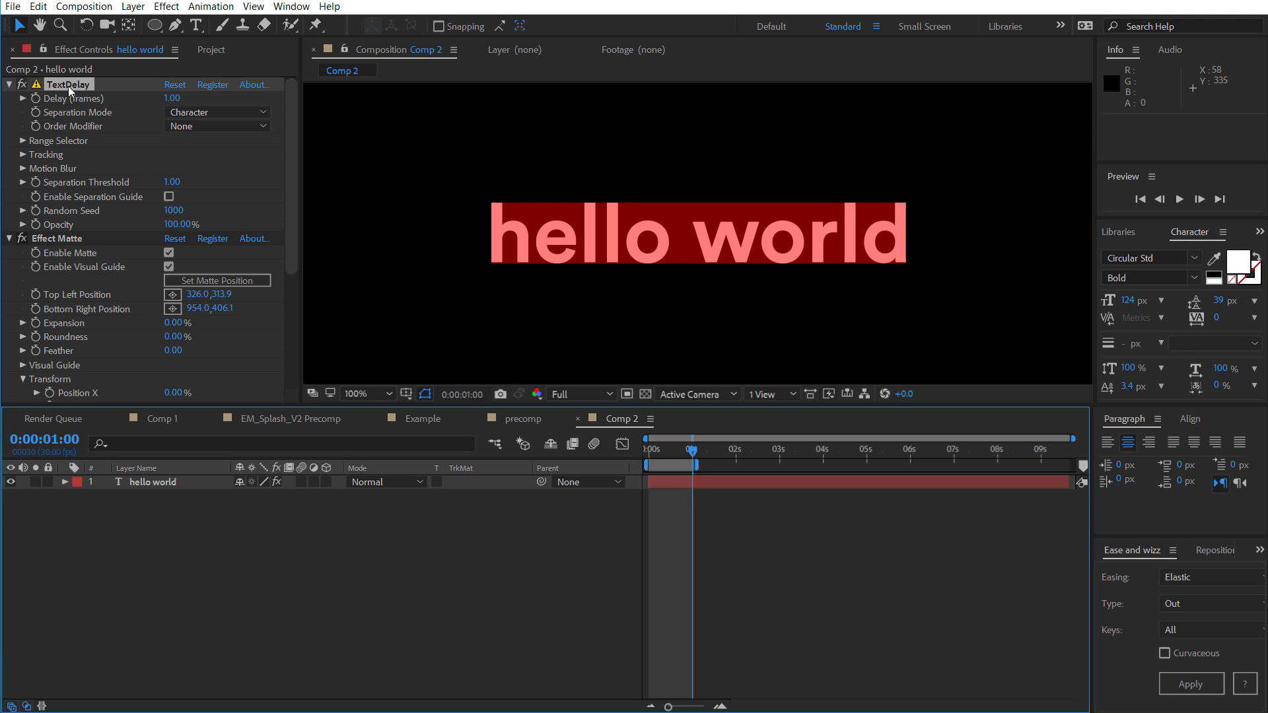
Try moving the TextDelay effect below Effect Matte on the hello world text layer in Comp 2
{"action": "left_click_drag", "start_coordinate": [68, 86], "coordinate": [73, 316]}
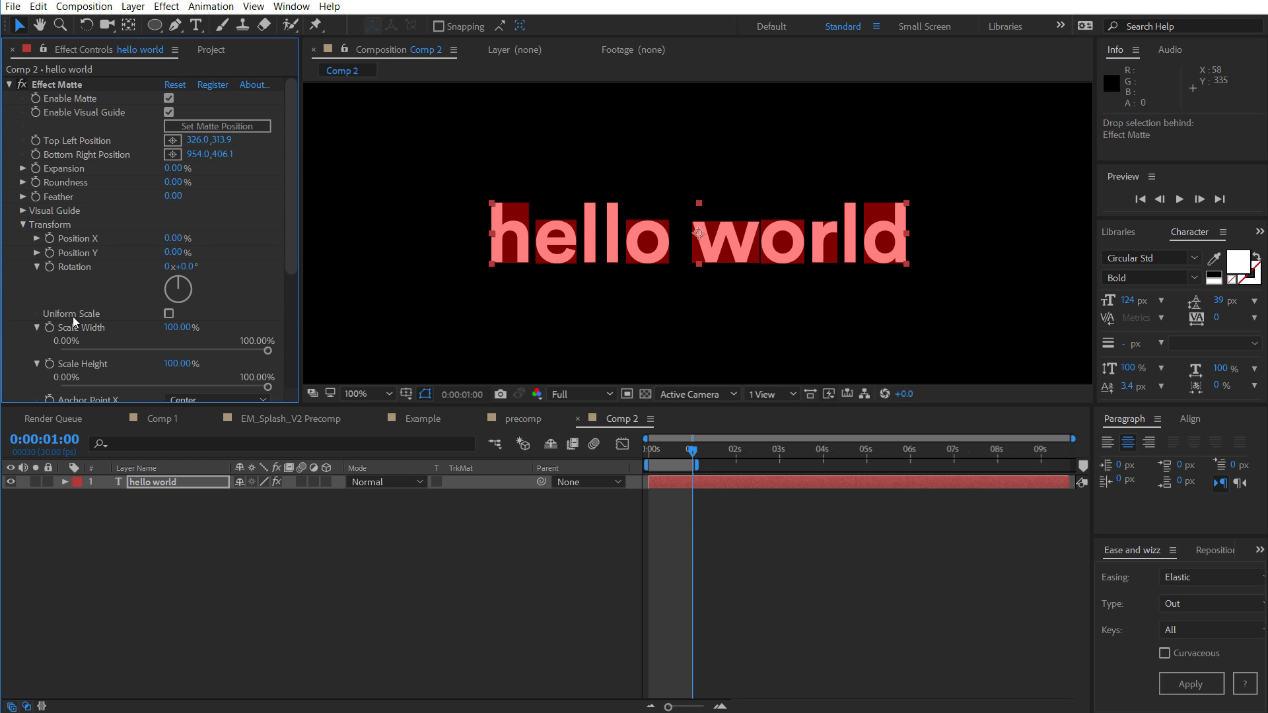
{"action": "scroll", "coordinate": [85, 315], "scroll_direction": "down", "scroll_amount": 2}
{"action": "scroll", "coordinate": [85, 315], "scroll_direction": "up", "scroll_amount": 2}
{"action": "key", "text": "ctrl+z"}
Undo the effect reorder so TextDelay sits above Effect Matte, and keyframe the hello world layer's Y Position at 1 second
{"action": "scroll", "coordinate": [81, 253], "scroll_direction": "down", "scroll_amount": 3}
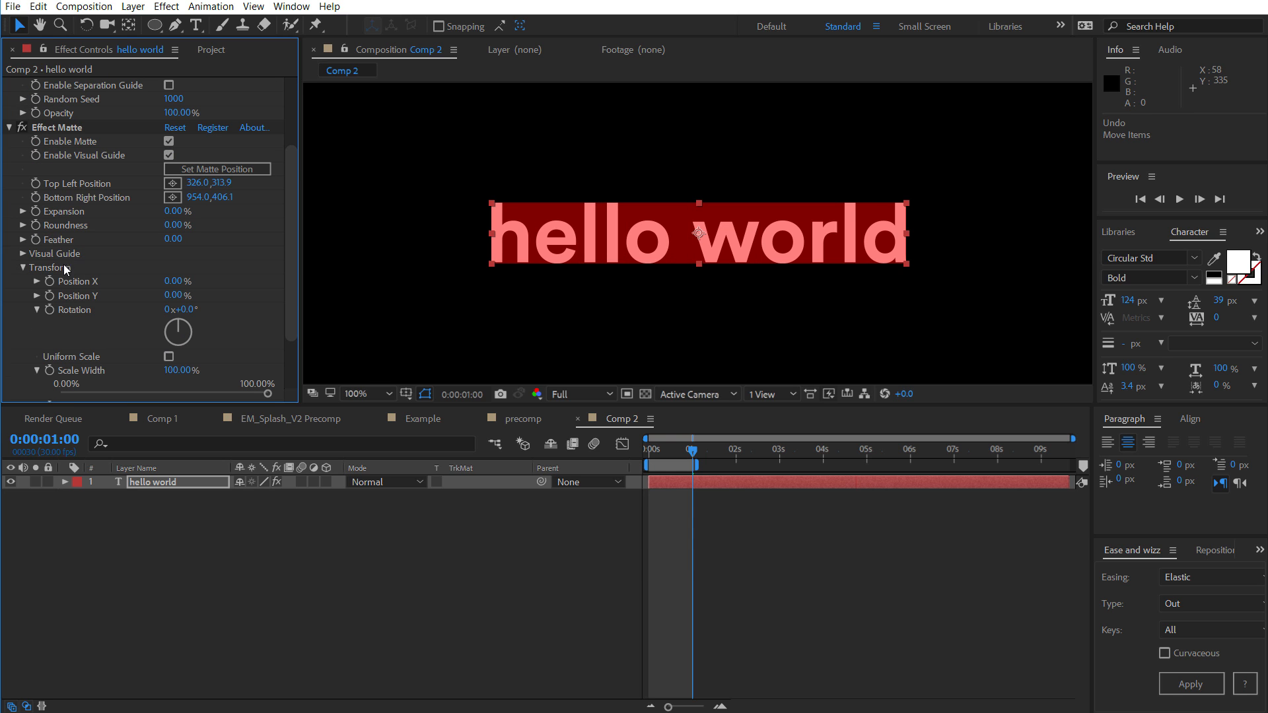
{"action": "left_click", "coordinate": [21, 268]}
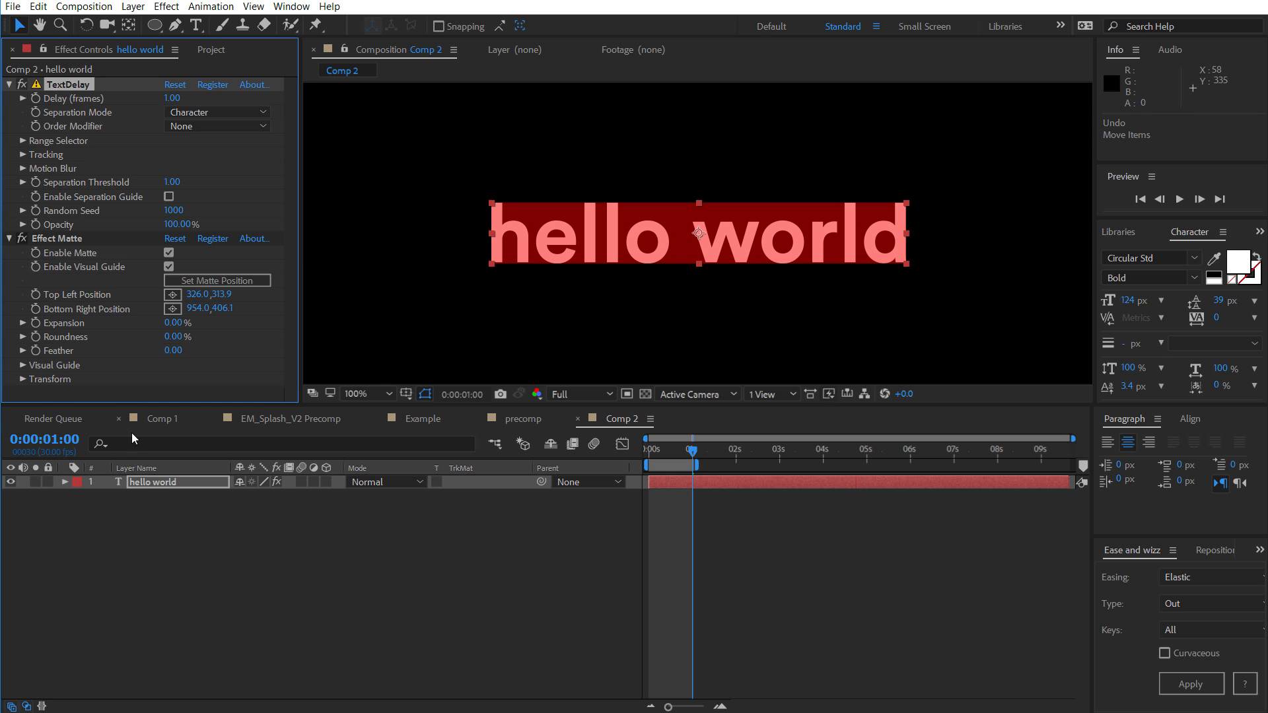
{"action": "left_click", "coordinate": [149, 481]}
{"action": "key", "text": "p"}
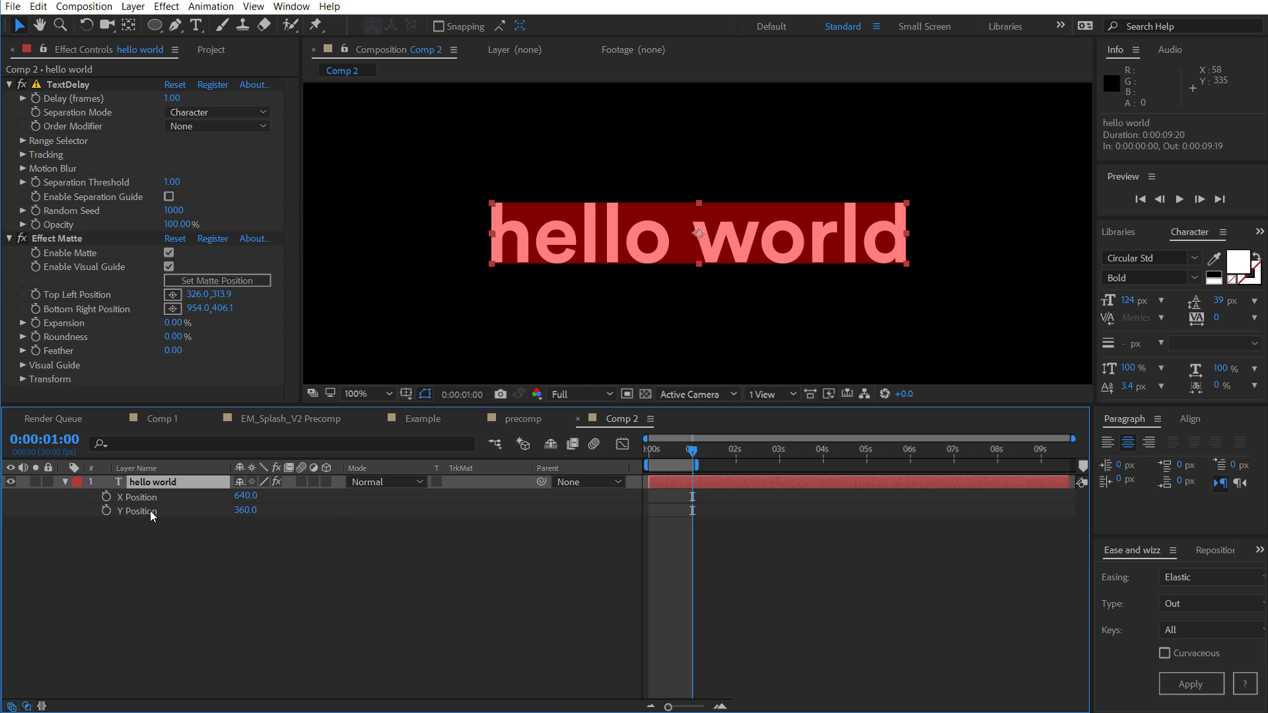
{"action": "left_click", "coordinate": [109, 514]}
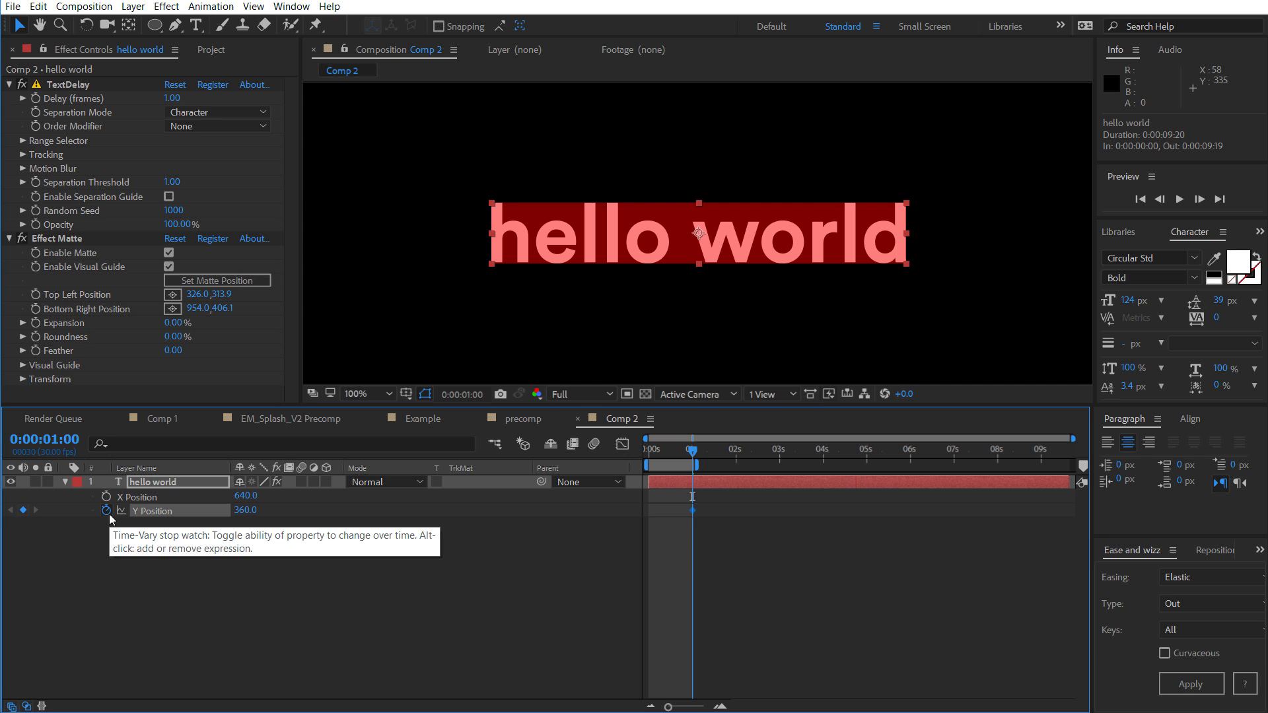
Move the hello world layer down on the first frame to a Y Position of 460
{"action": "key", "text": "Home"}
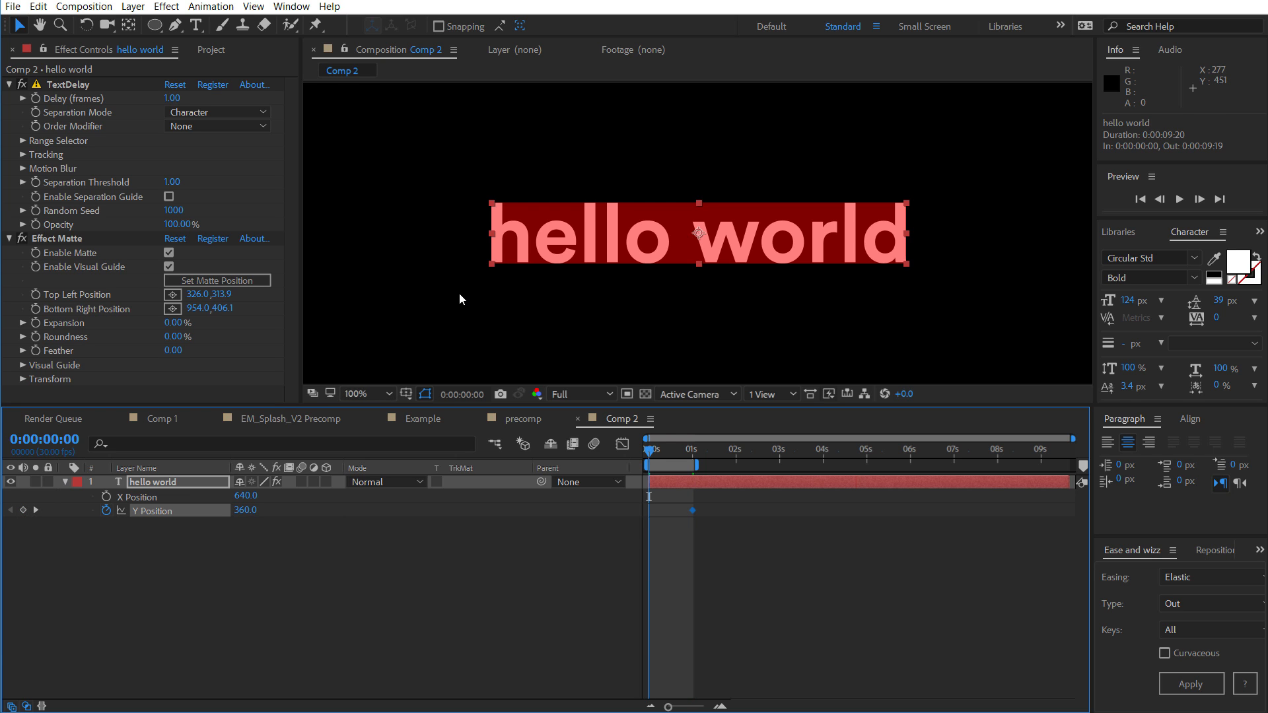
{"action": "key", "text": "shift+Down"}
{"action": "key", "text": "shift+Down"}
{"action": "key", "text": "shift+Down"}
{"action": "key", "text": "shift+Down"}
{"action": "key", "text": "shift+Down"}
{"action": "key", "text": "shift+Down"}
{"action": "key", "text": "shift+Down"}
{"action": "key", "text": "shift+Down"}
{"action": "key", "text": "shift+Down"}
{"action": "key", "text": "shift+Down"}
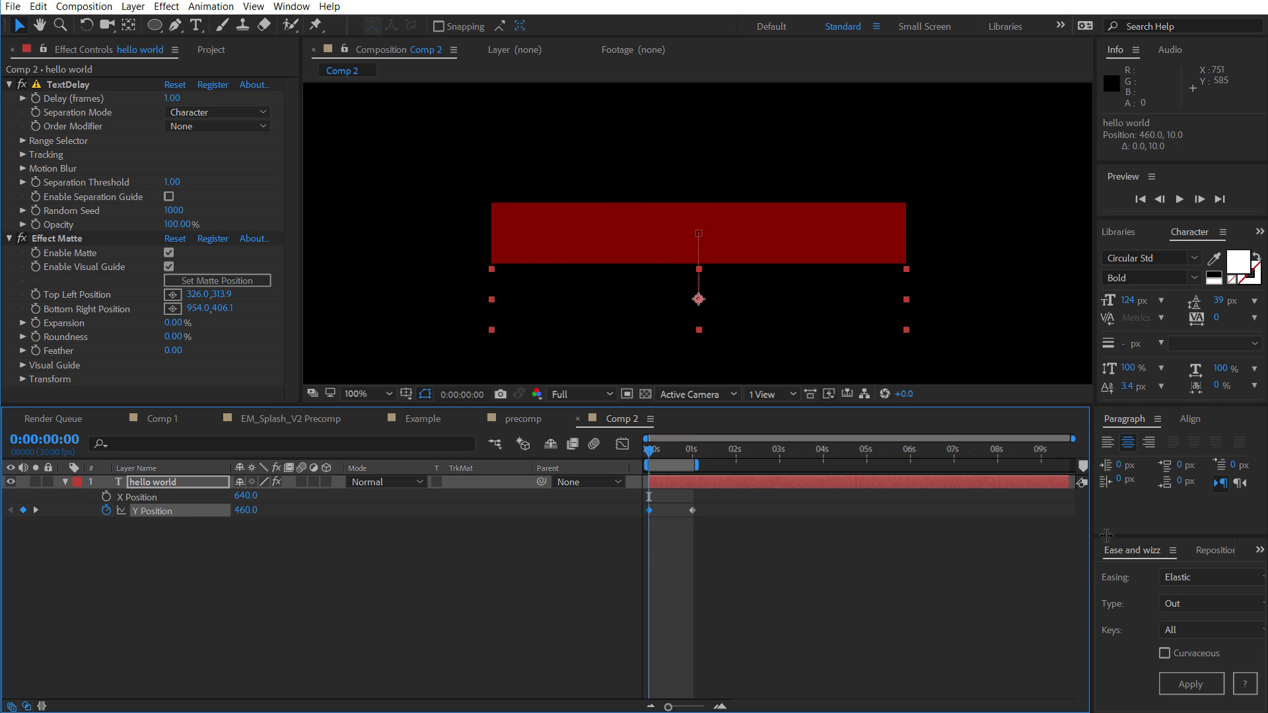
Apply Elastic Out easing to all Y Position keyframes and preview the animation
{"action": "left_click", "coordinate": [1186, 687]}
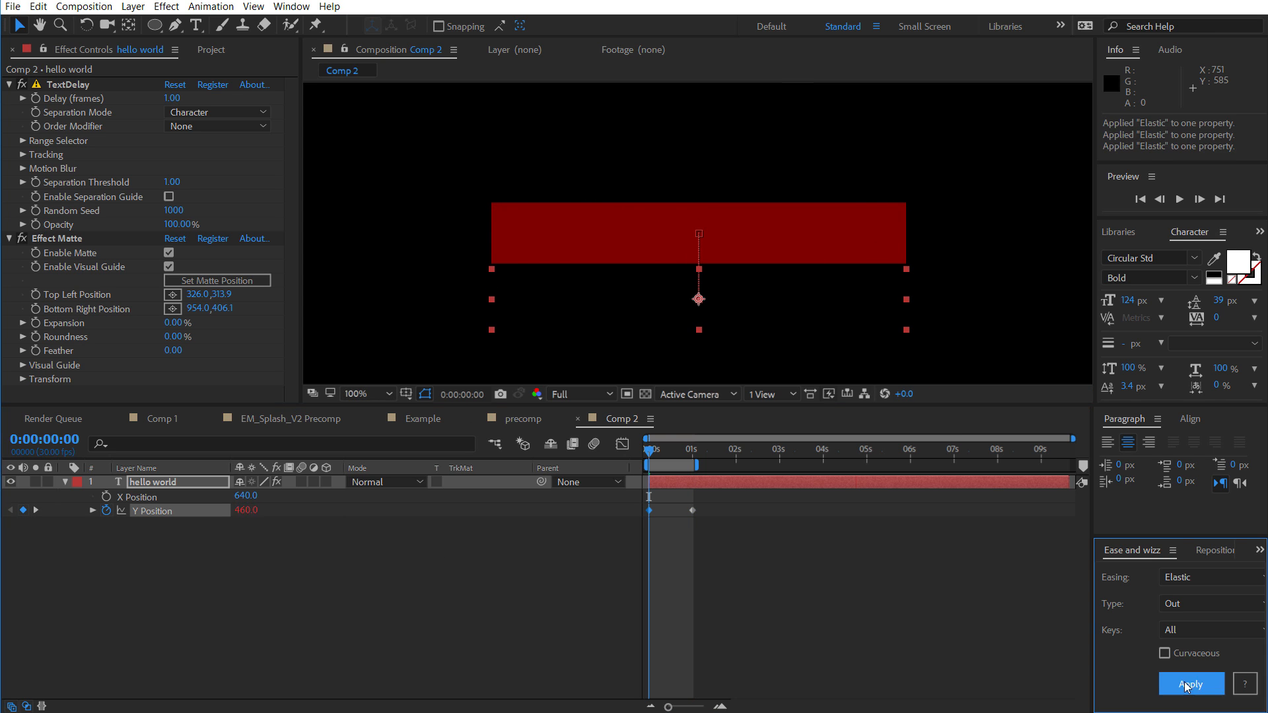
{"action": "key", "text": "space"}
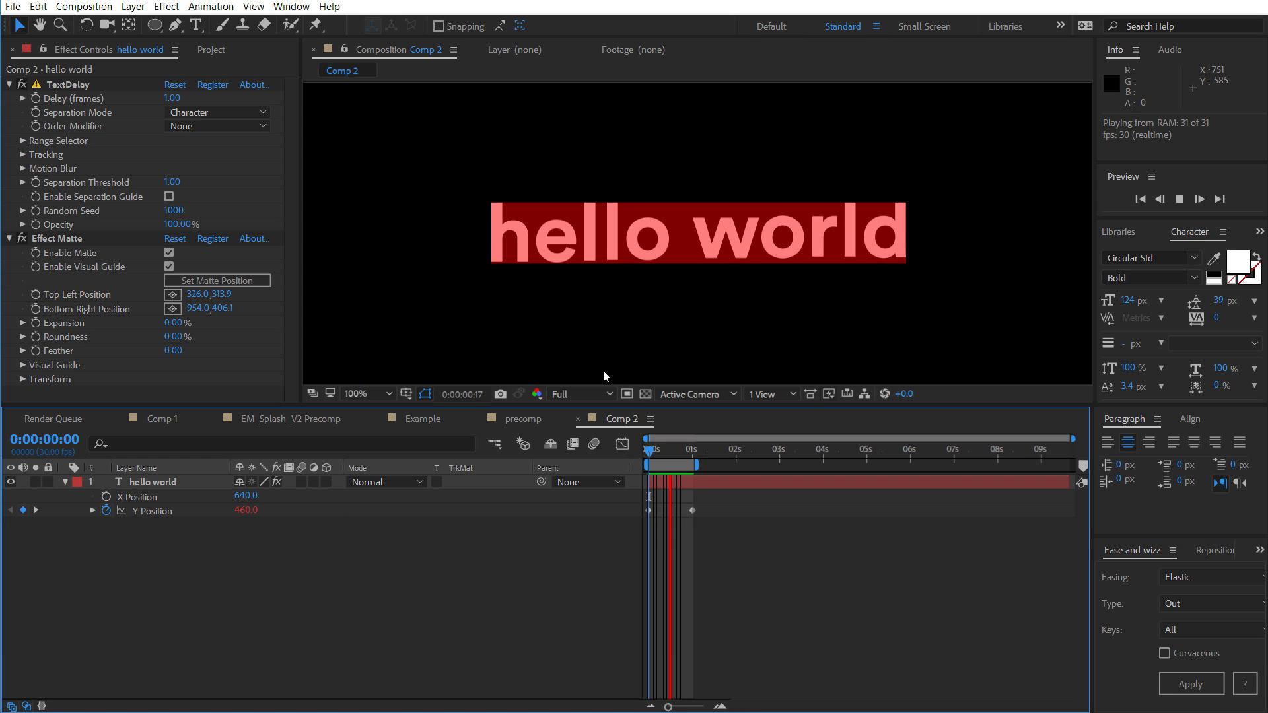
{"action": "left_click", "coordinate": [611, 237]}
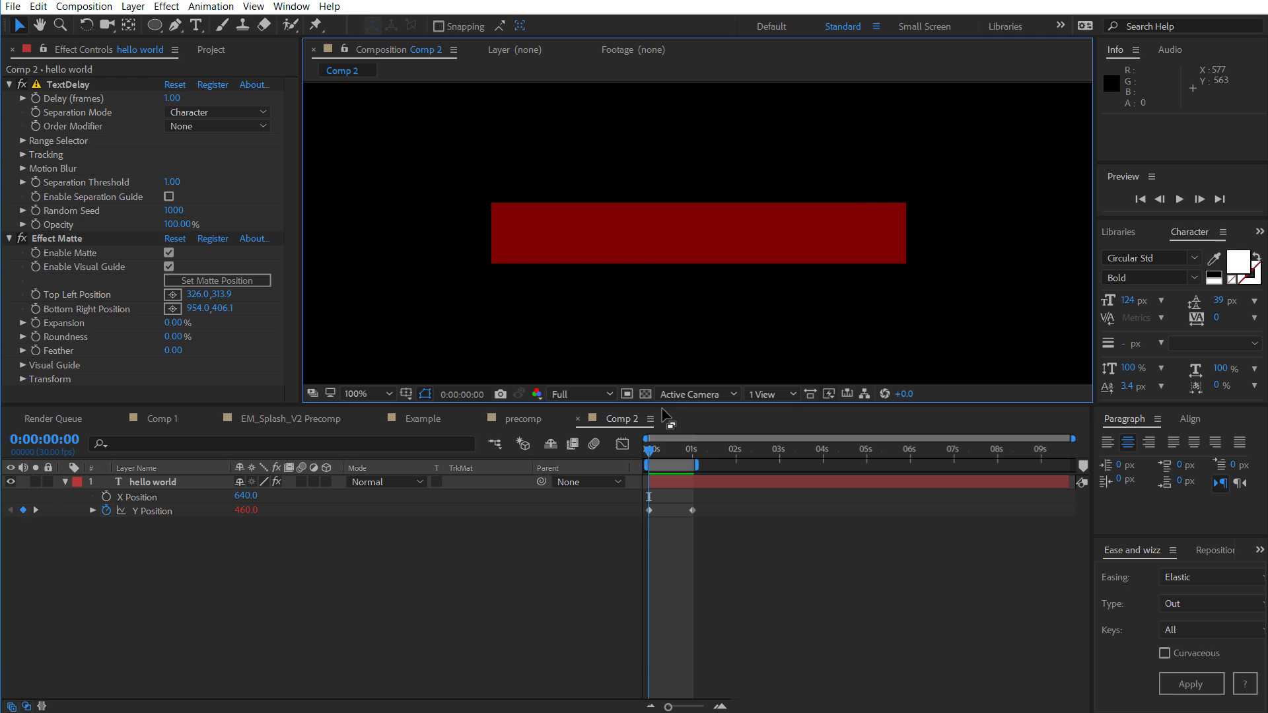
Preview the animation with TextDelay turned off for comparison and turn the effect back on
{"action": "left_click", "coordinate": [668, 449]}
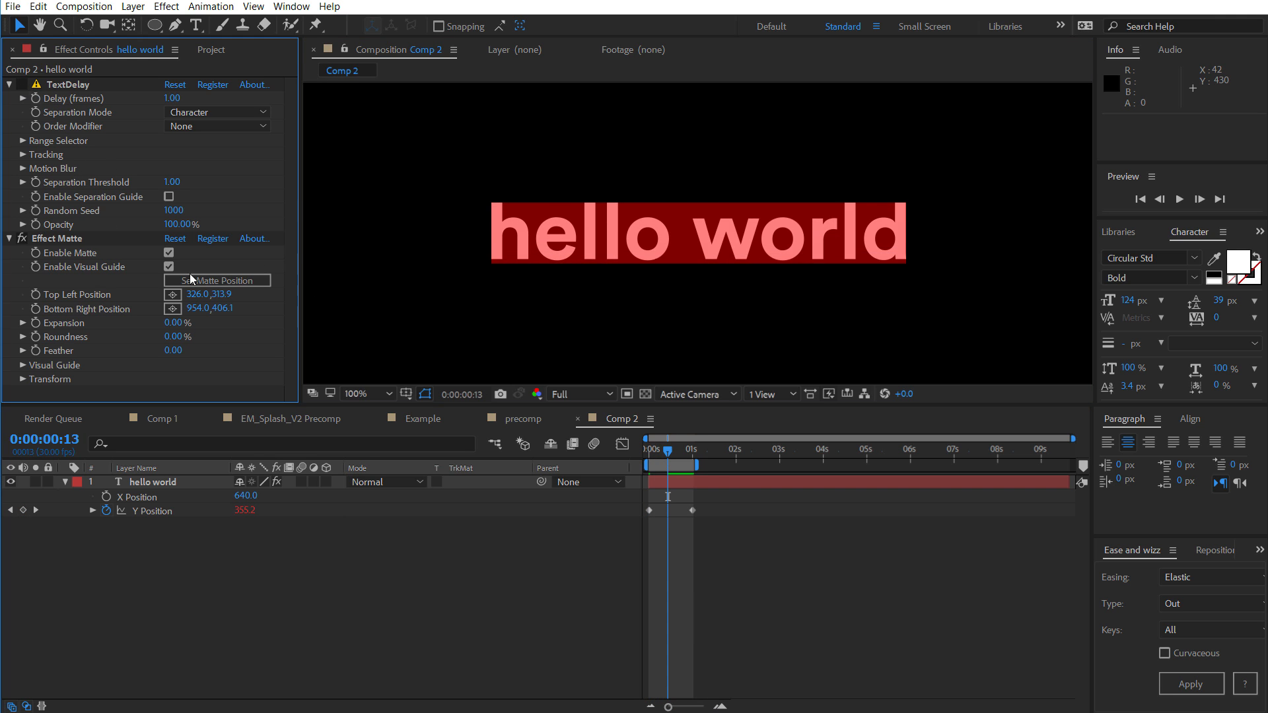
{"action": "key", "text": "space"}
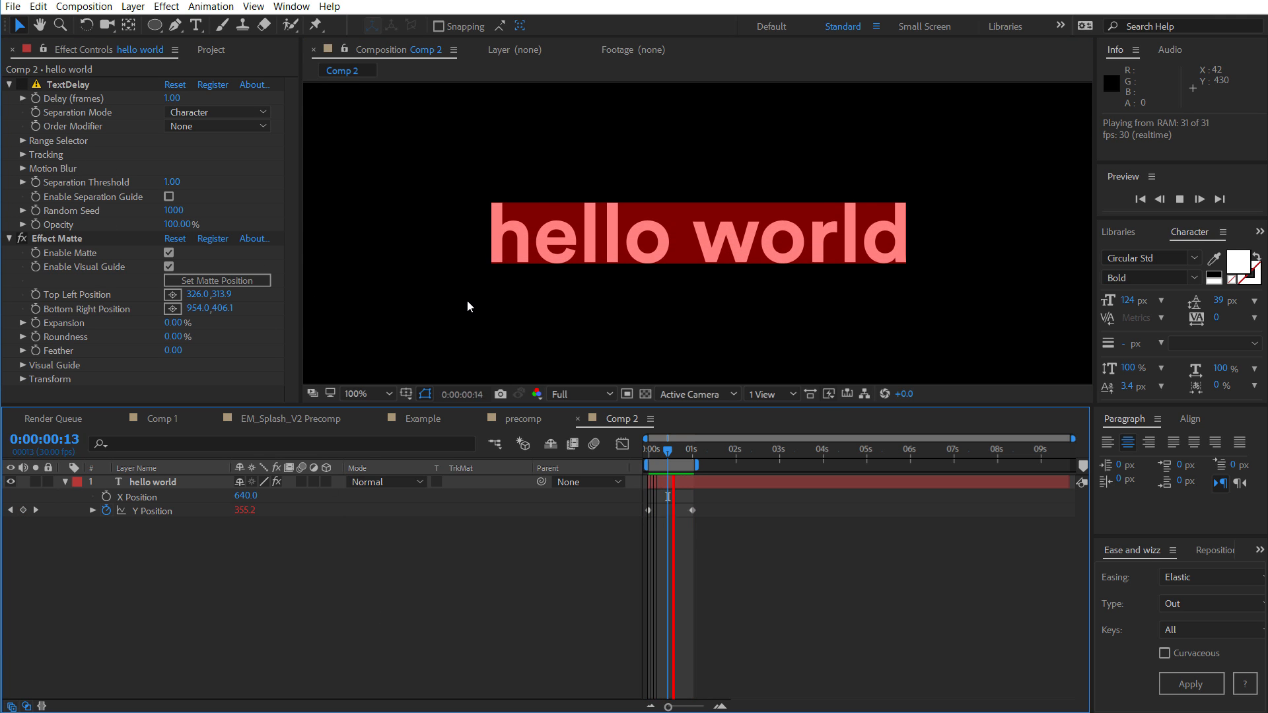
{"action": "left_click", "coordinate": [459, 291]}
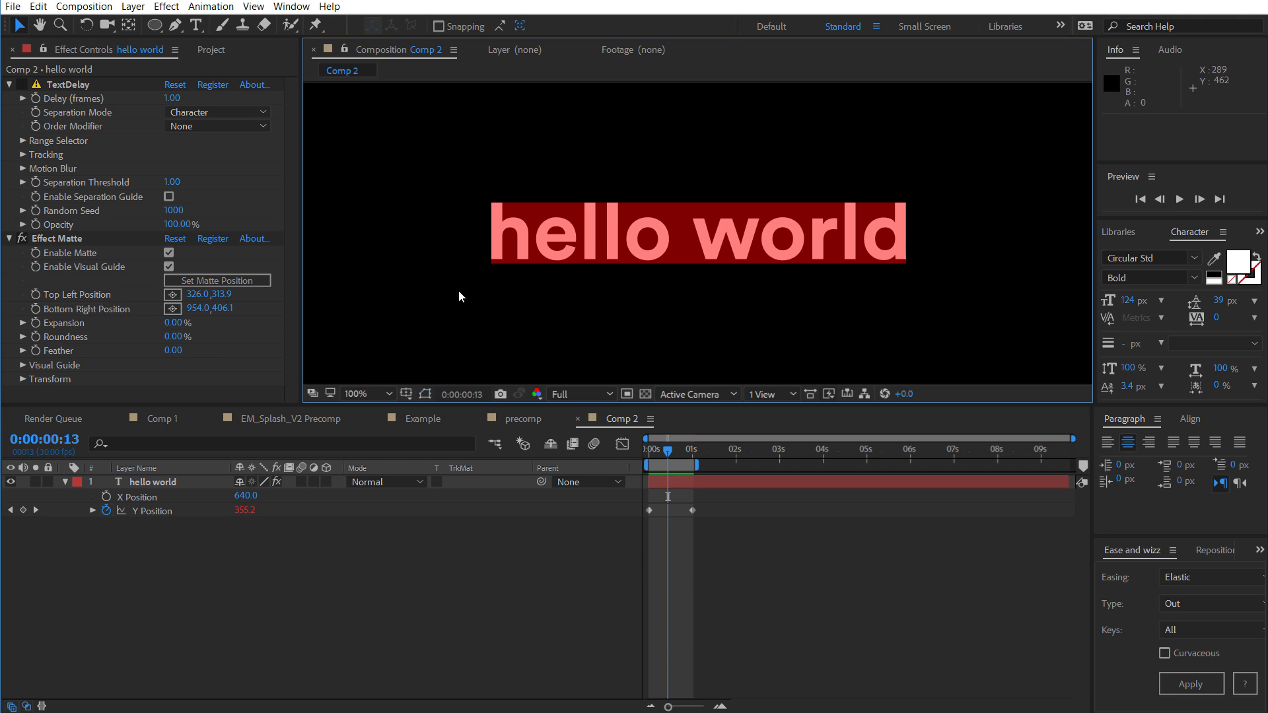
{"action": "left_click", "coordinate": [22, 85]}
Extend the top of the Effect Matte above the hello world text to a Top Left Position of 326.0, 289.9
{"action": "left_click", "coordinate": [656, 481]}
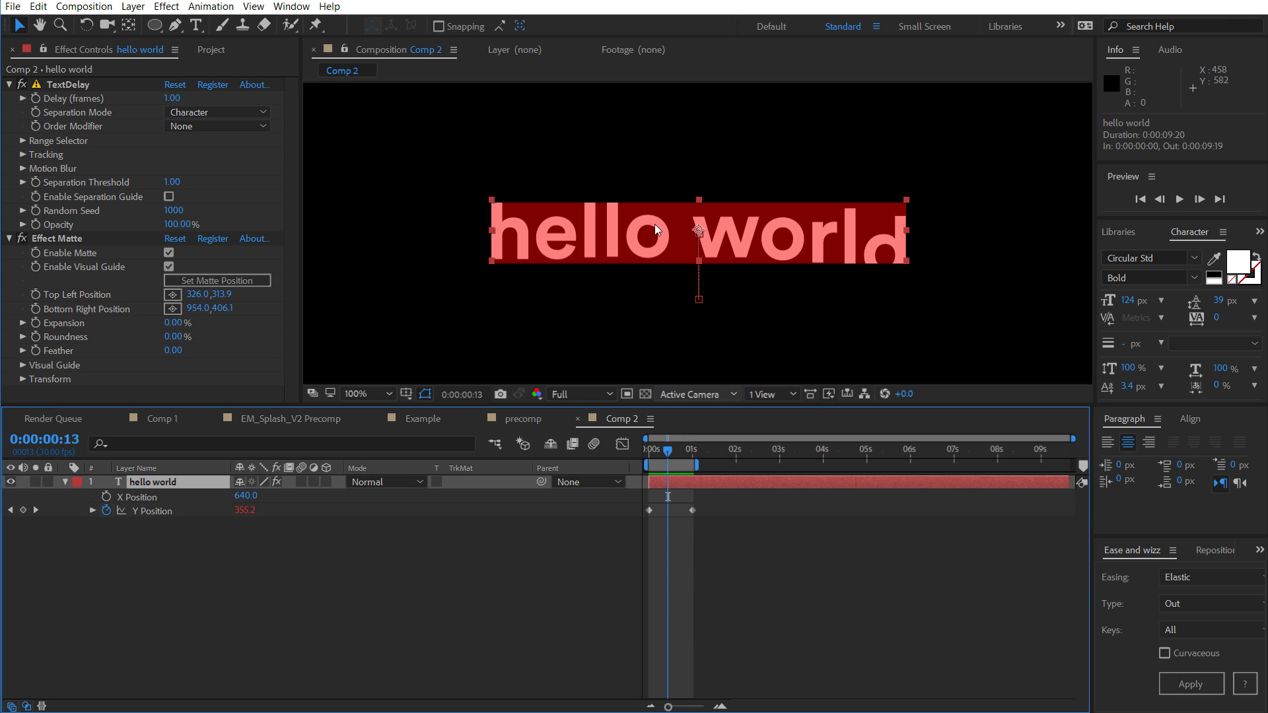
{"action": "left_click", "coordinate": [61, 238]}
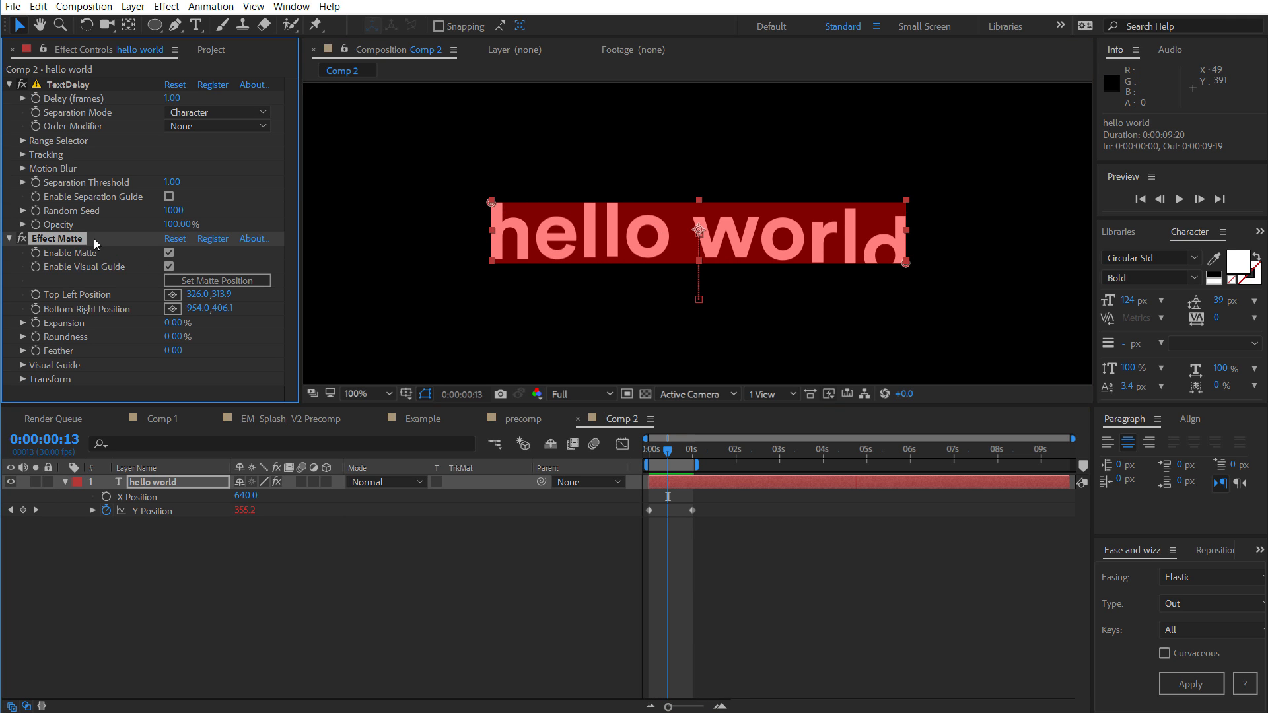
{"action": "left_click_drag", "start_coordinate": [490, 204], "coordinate": [491, 189]}
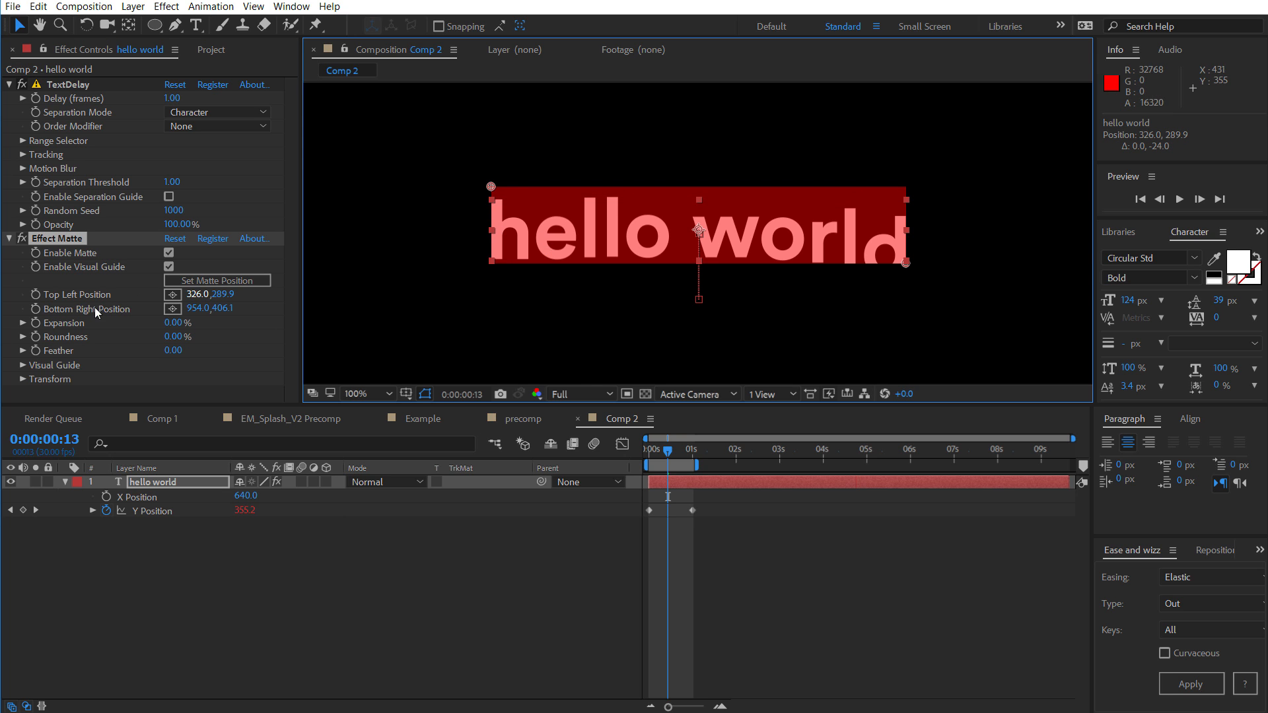
Turn off the matte's visual guide and preview the text animation
{"action": "left_click", "coordinate": [170, 267]}
{"action": "left_click", "coordinate": [290, 586]}
{"action": "key", "text": "space"}
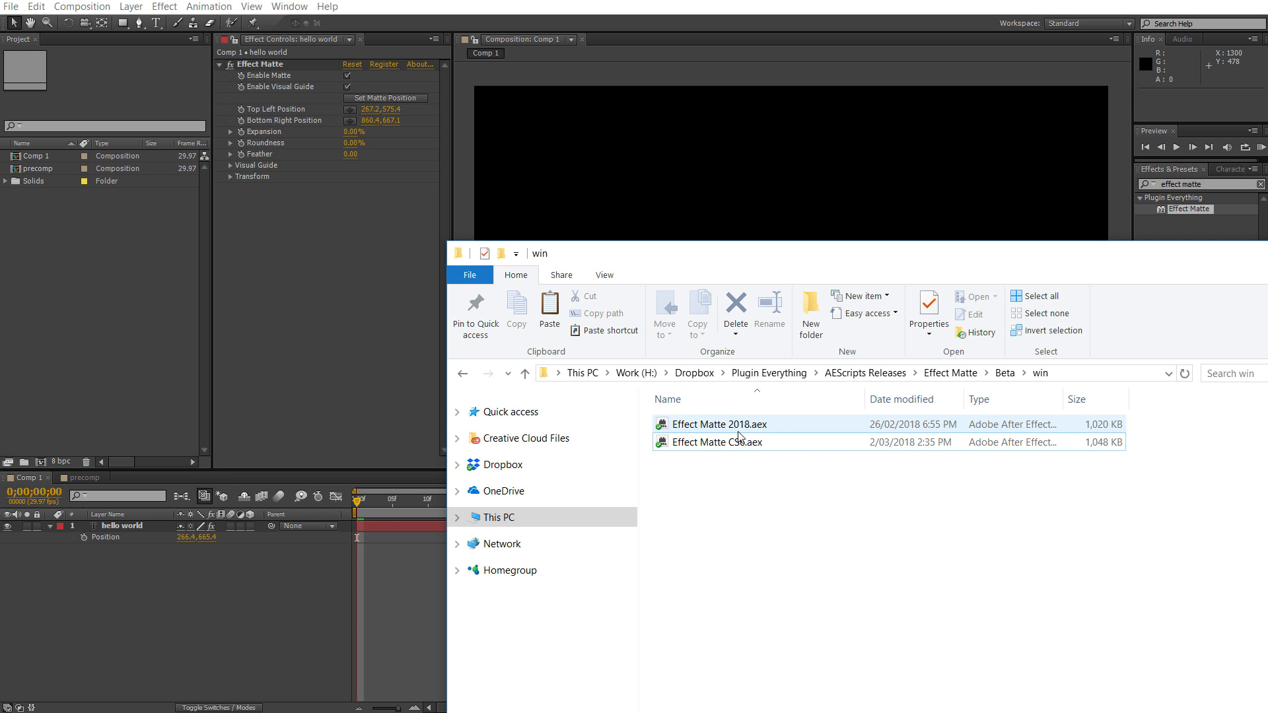
Switch to File Explorer and look over the Effect Matte 2018.aex and Effect Matte CS6.aex plugin files in the win folder
{"action": "left_click", "coordinate": [739, 447]}
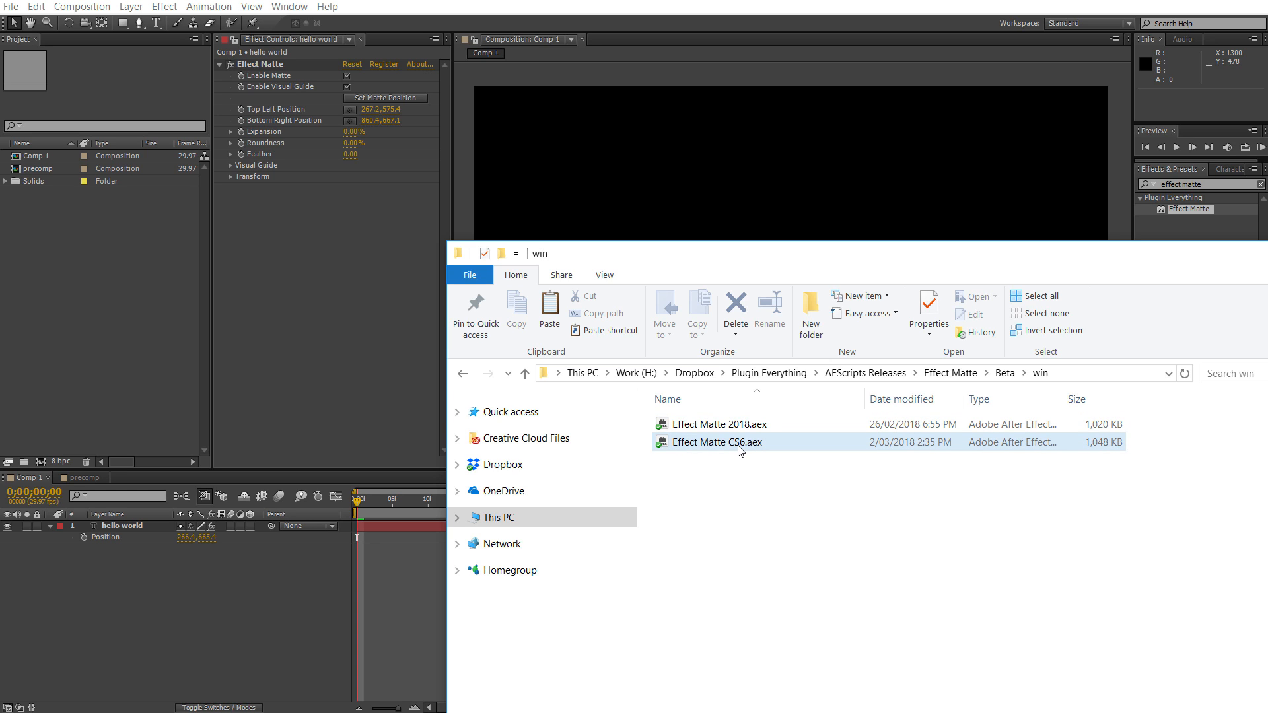
{"action": "left_click", "coordinate": [735, 431]}
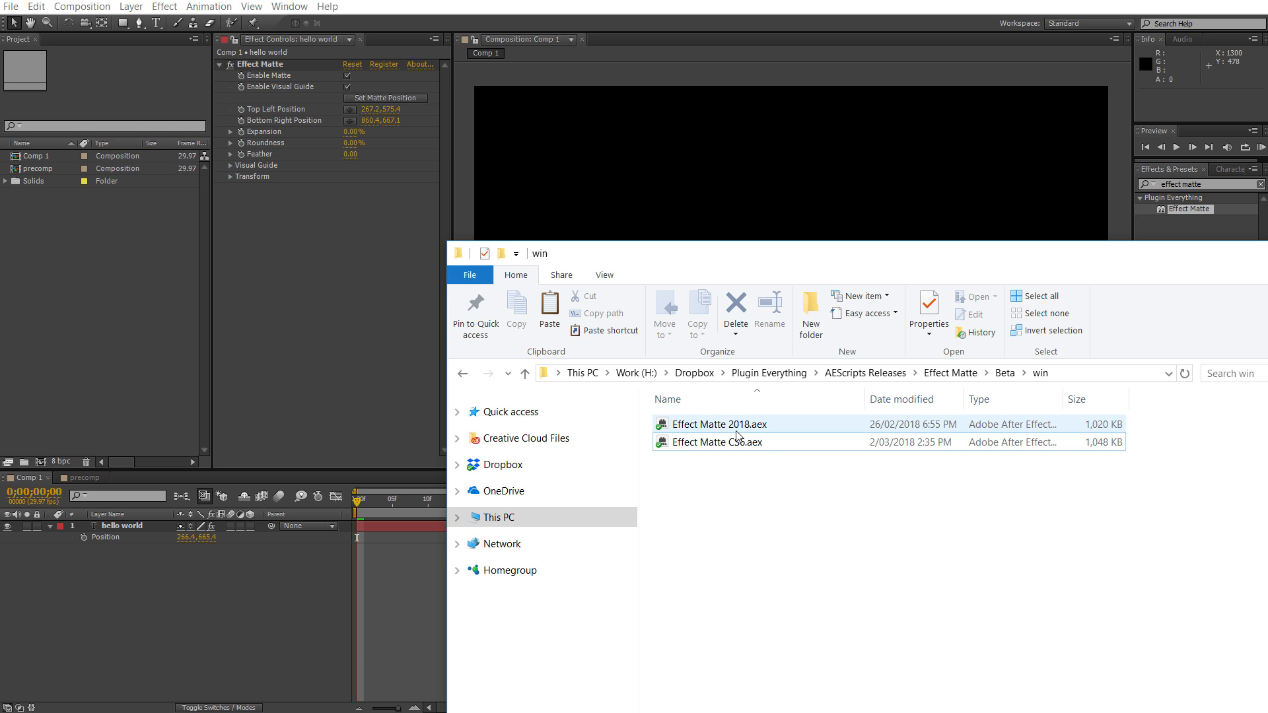
{"action": "left_click", "coordinate": [736, 442]}
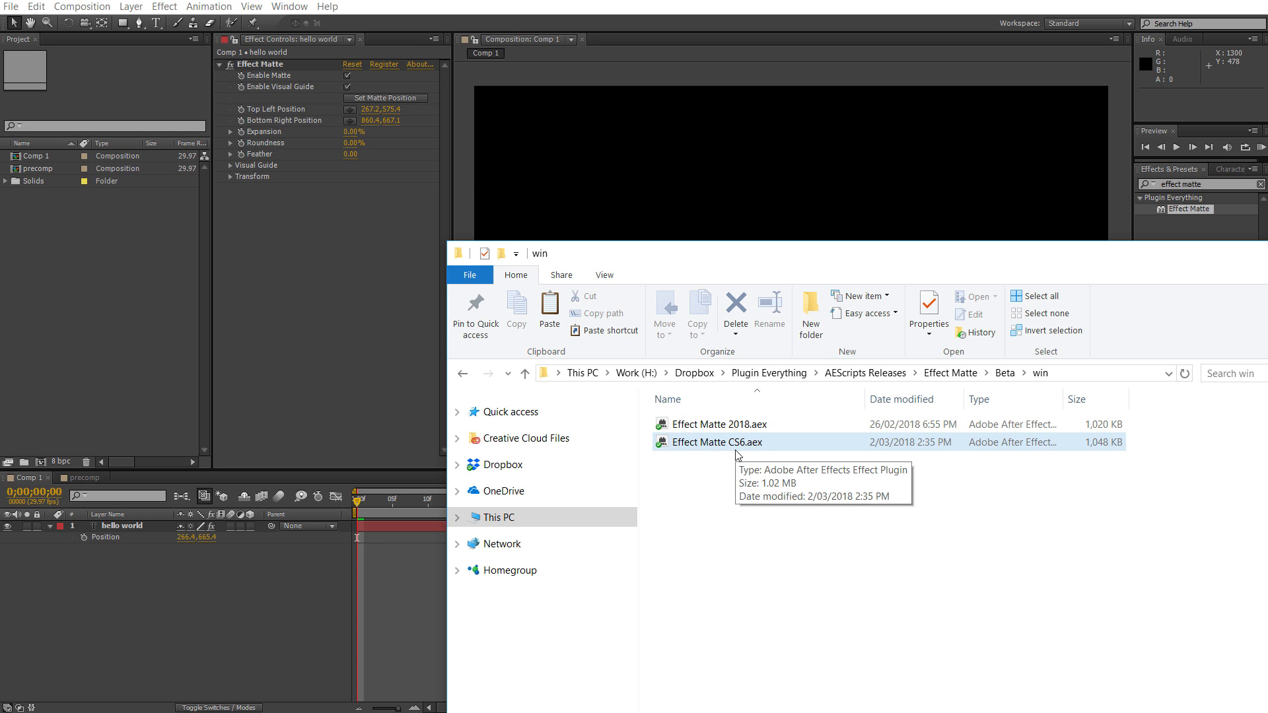
{"action": "left_click", "coordinate": [738, 430]}
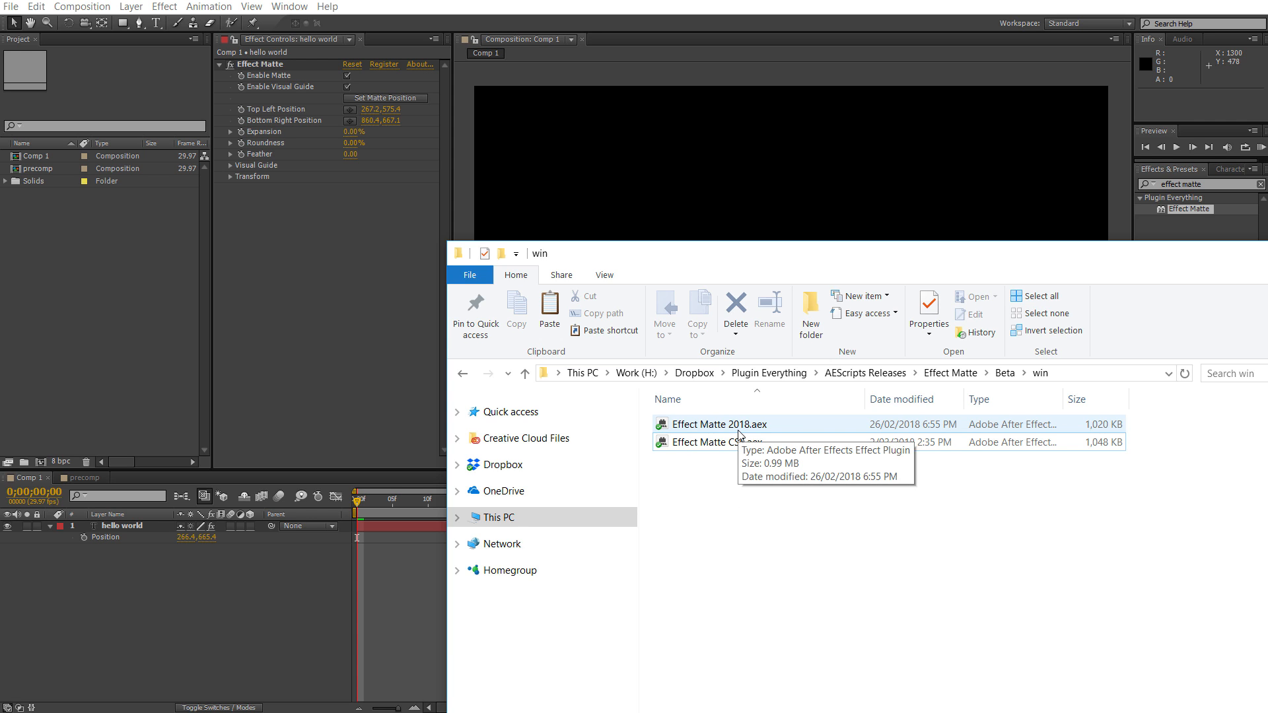
{"action": "left_click", "coordinate": [740, 443]}
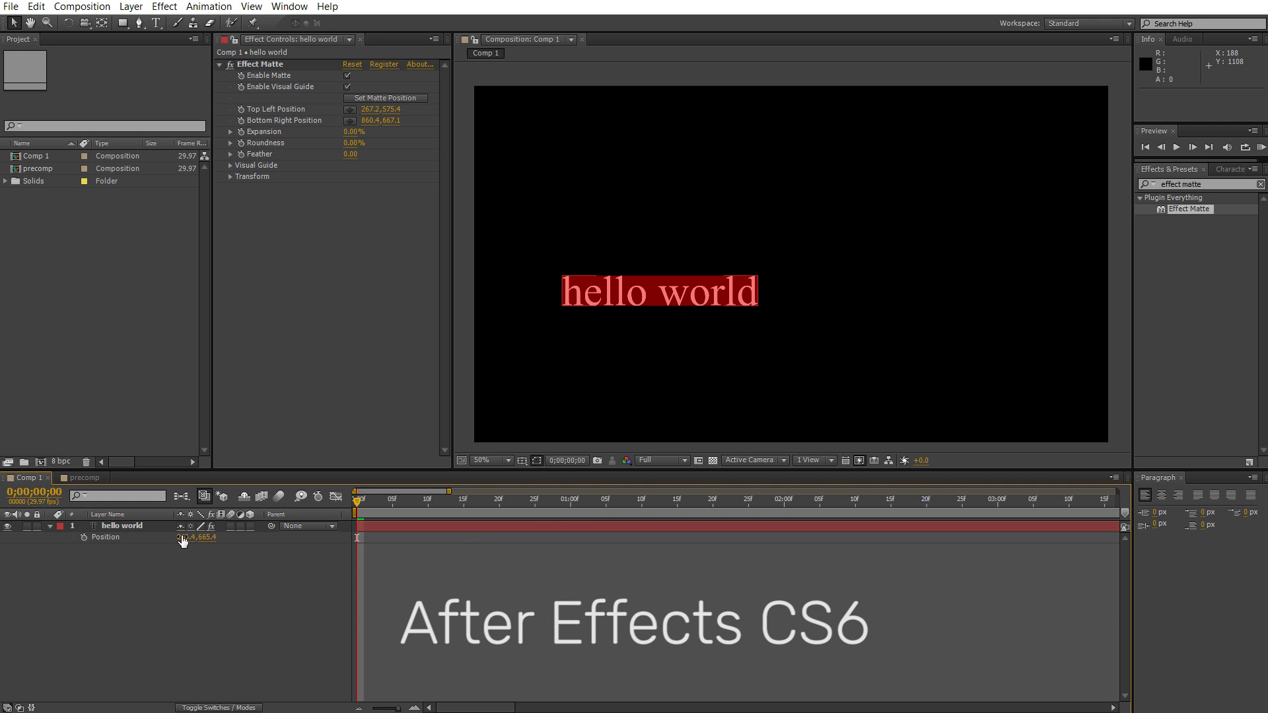
In After Effects CS6, rotate Comp 1's hello world layer to 45° and refit its Effect Matte to the text
{"action": "left_click", "coordinate": [120, 526]}
{"action": "key", "text": "r"}
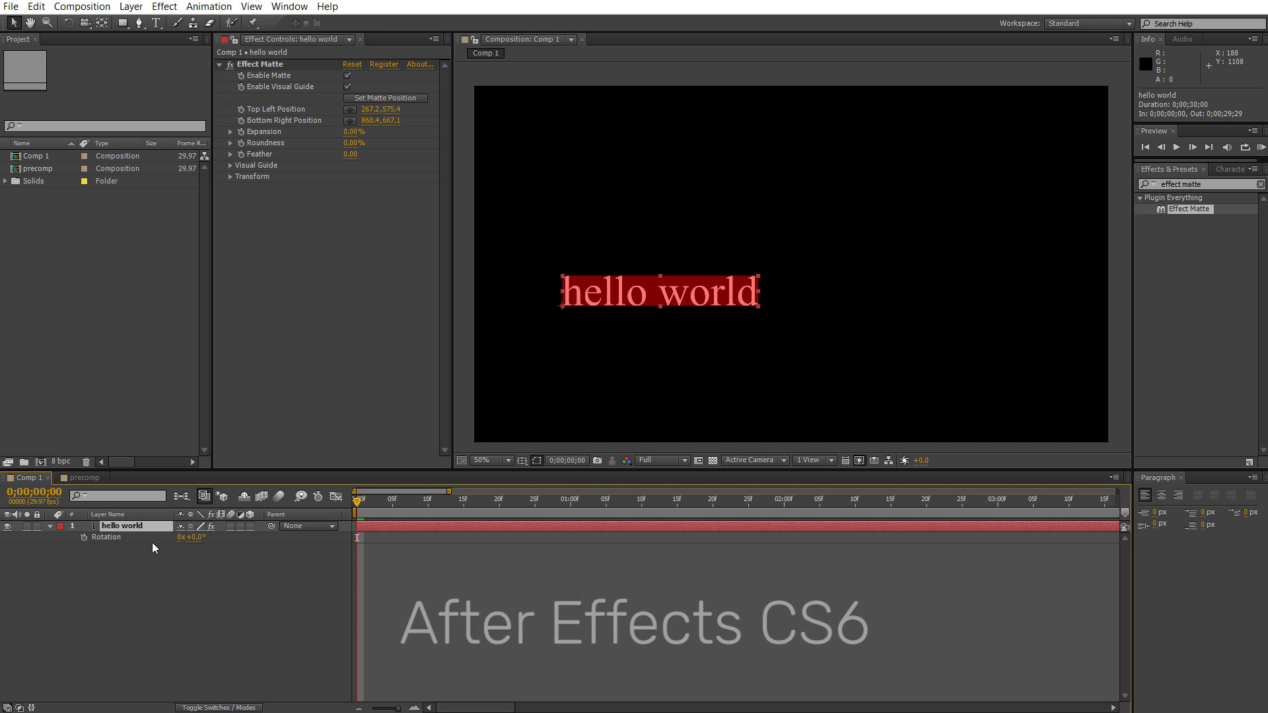
{"action": "left_click", "coordinate": [194, 538]}
{"action": "type", "text": "45"}
{"action": "key", "text": "Return"}
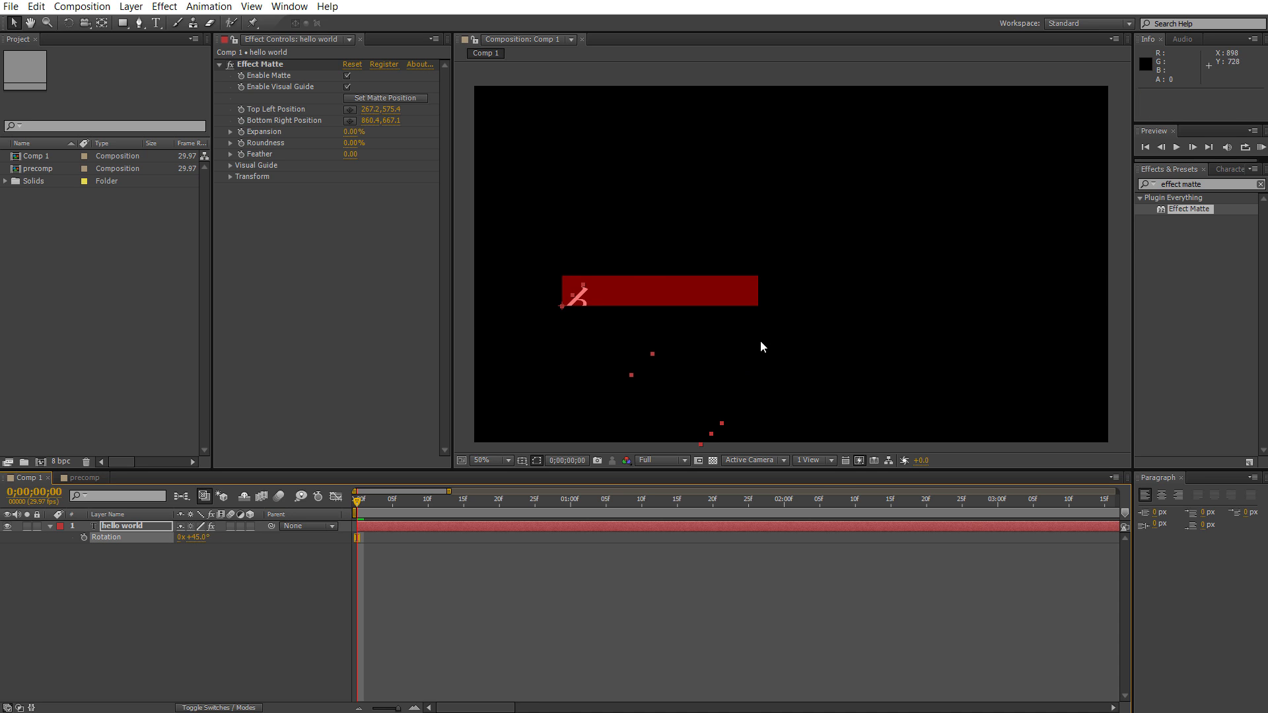
{"action": "left_click", "coordinate": [367, 99]}
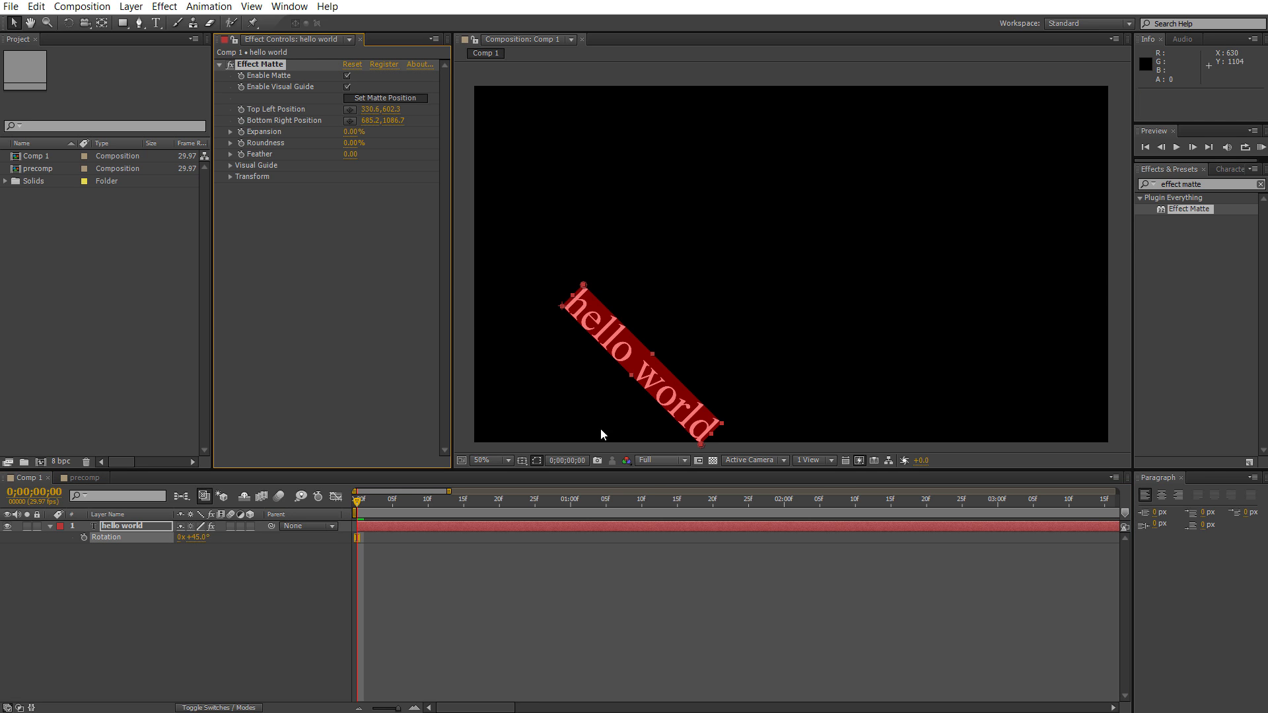
Add a null object to Comp 1 and set its Rotation to 45°
{"action": "left_click", "coordinate": [255, 580]}
{"action": "key", "text": "ctrl+alt+shift+y"}
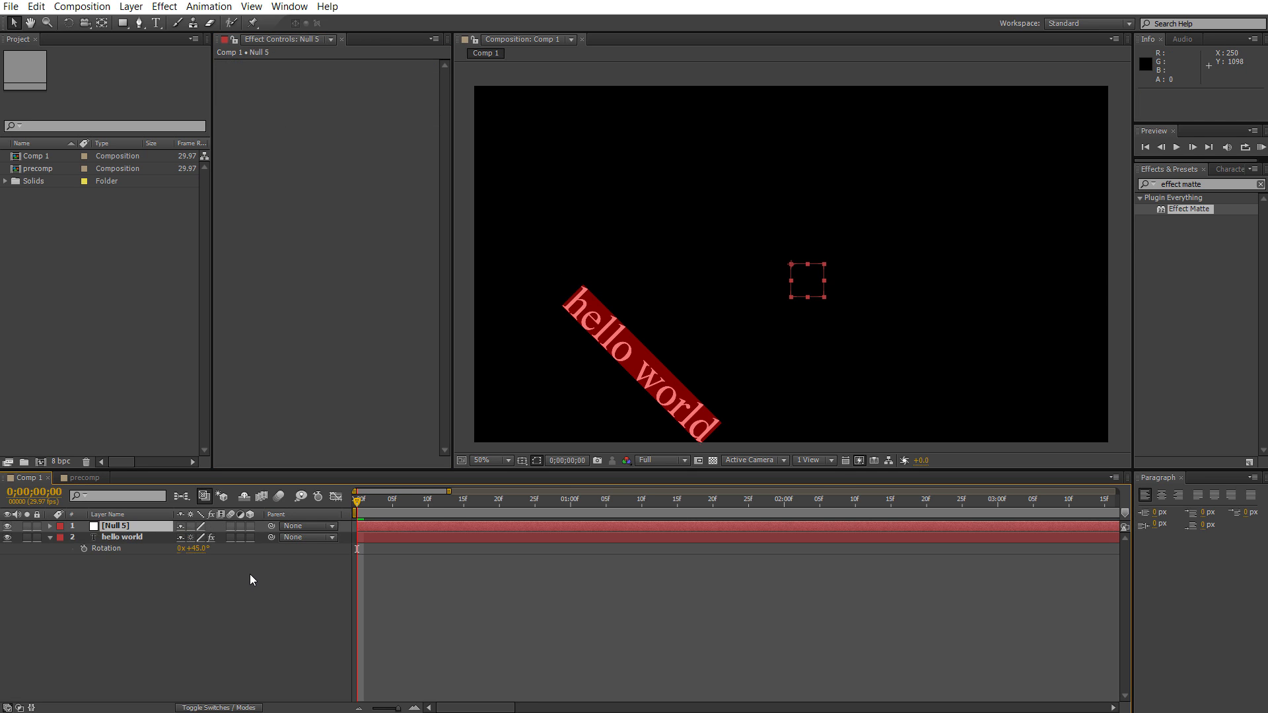
{"action": "key", "text": "r"}
{"action": "left_click", "coordinate": [196, 537]}
{"action": "type", "text": "45"}
{"action": "key", "text": "Return"}
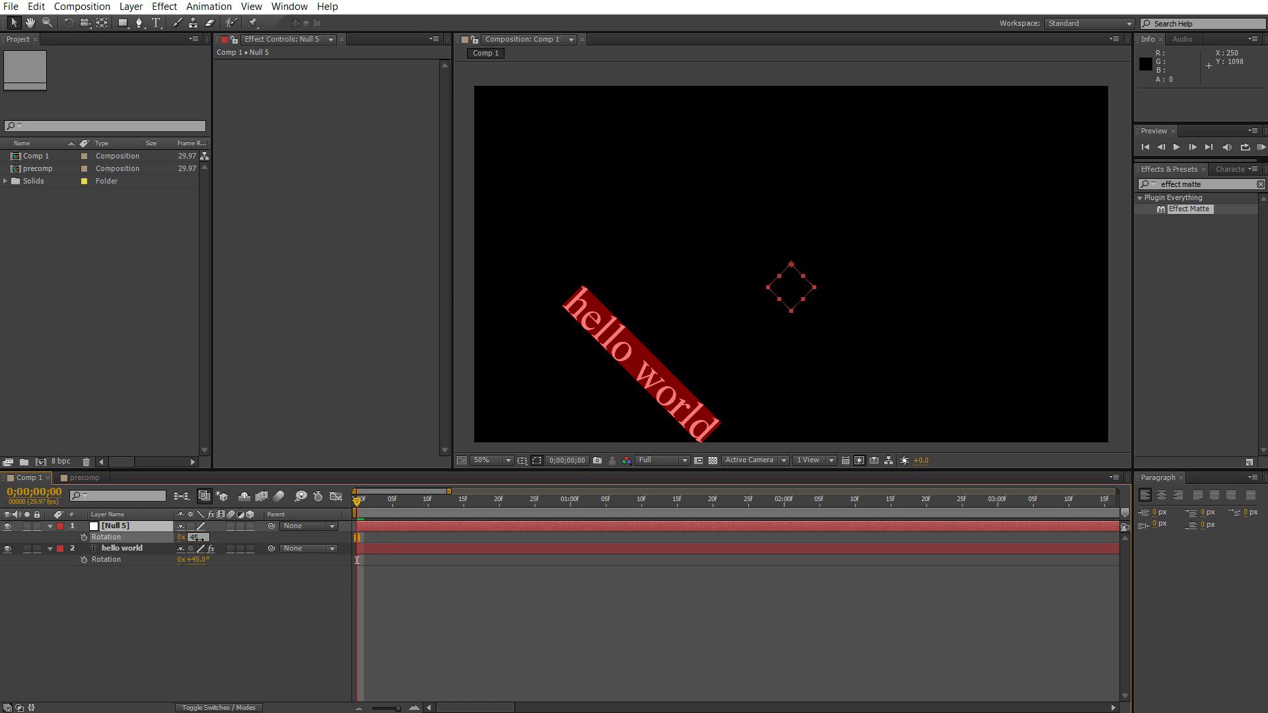
Parent the hello world layer to the null and recalculate its matte position
{"action": "left_click_drag", "start_coordinate": [270, 548], "coordinate": [122, 525]}
{"action": "left_click", "coordinate": [136, 548]}
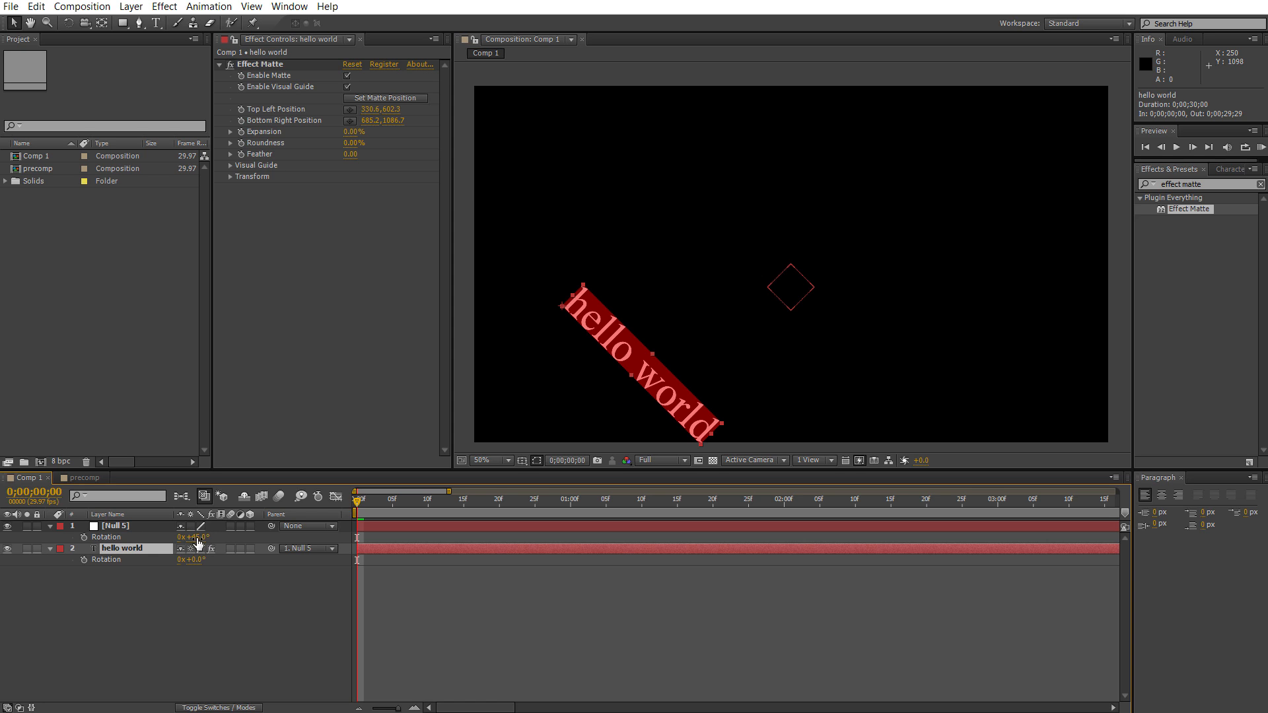
{"action": "left_click", "coordinate": [383, 99]}
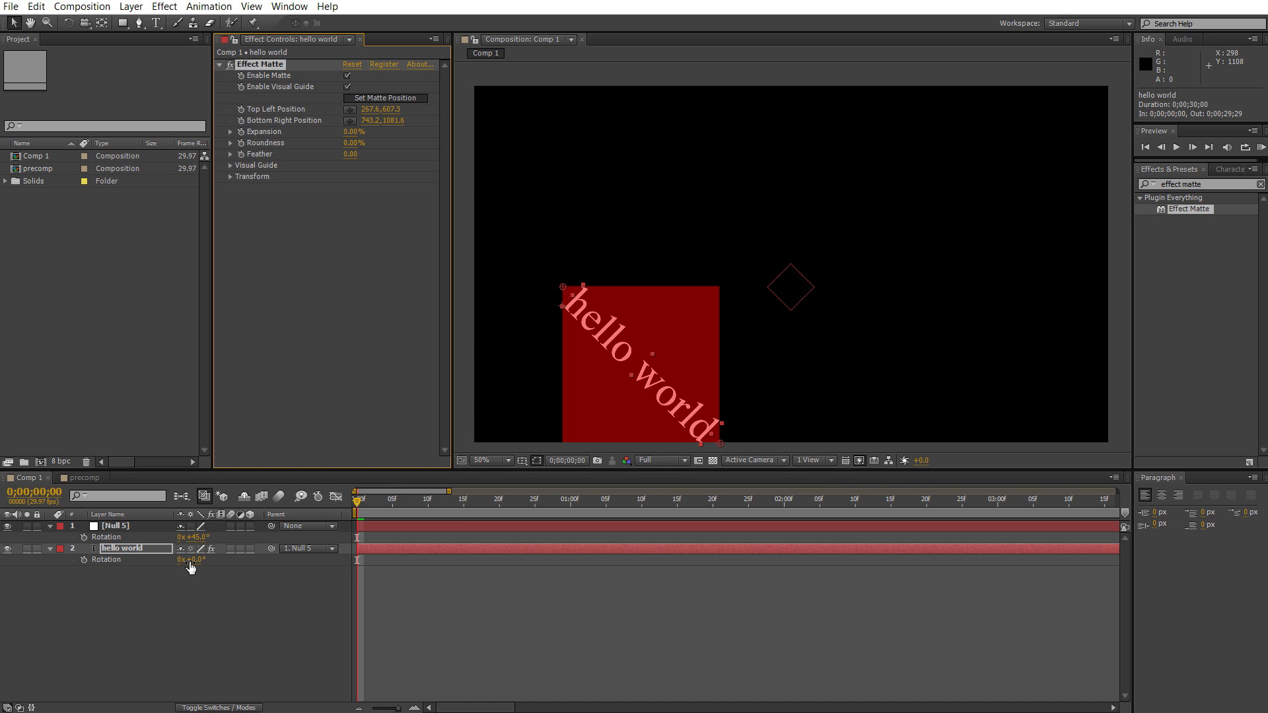
Move the null up and to the left with its parented text and refit the Effect Matte to hello world
{"action": "left_click", "coordinate": [118, 560]}
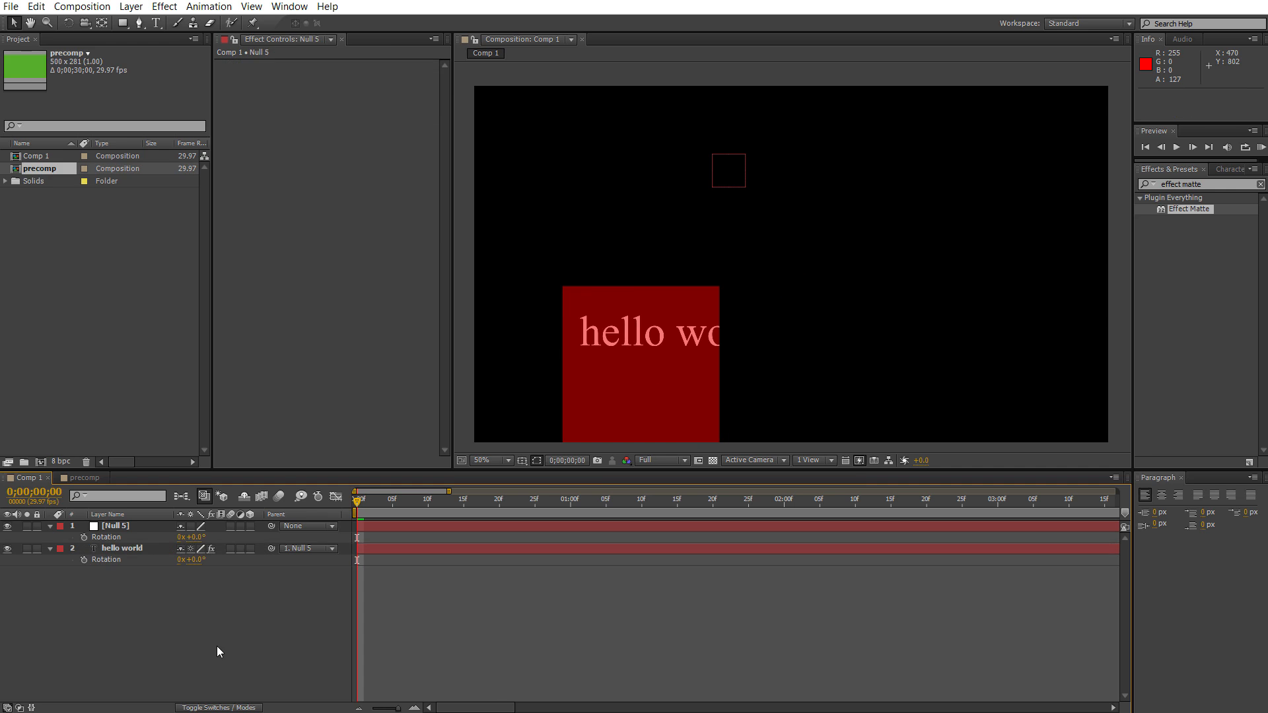
{"action": "left_click", "coordinate": [134, 526]}
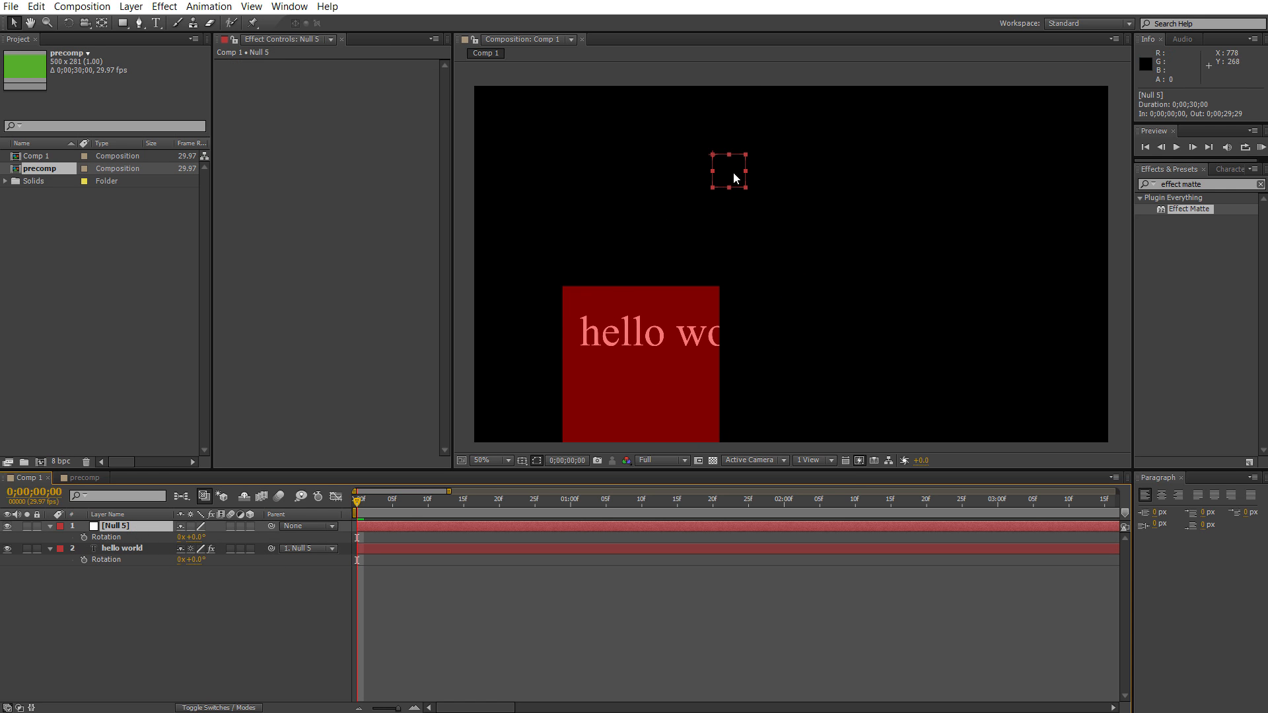
{"action": "left_click_drag", "start_coordinate": [731, 176], "coordinate": [670, 156]}
{"action": "left_click", "coordinate": [109, 548]}
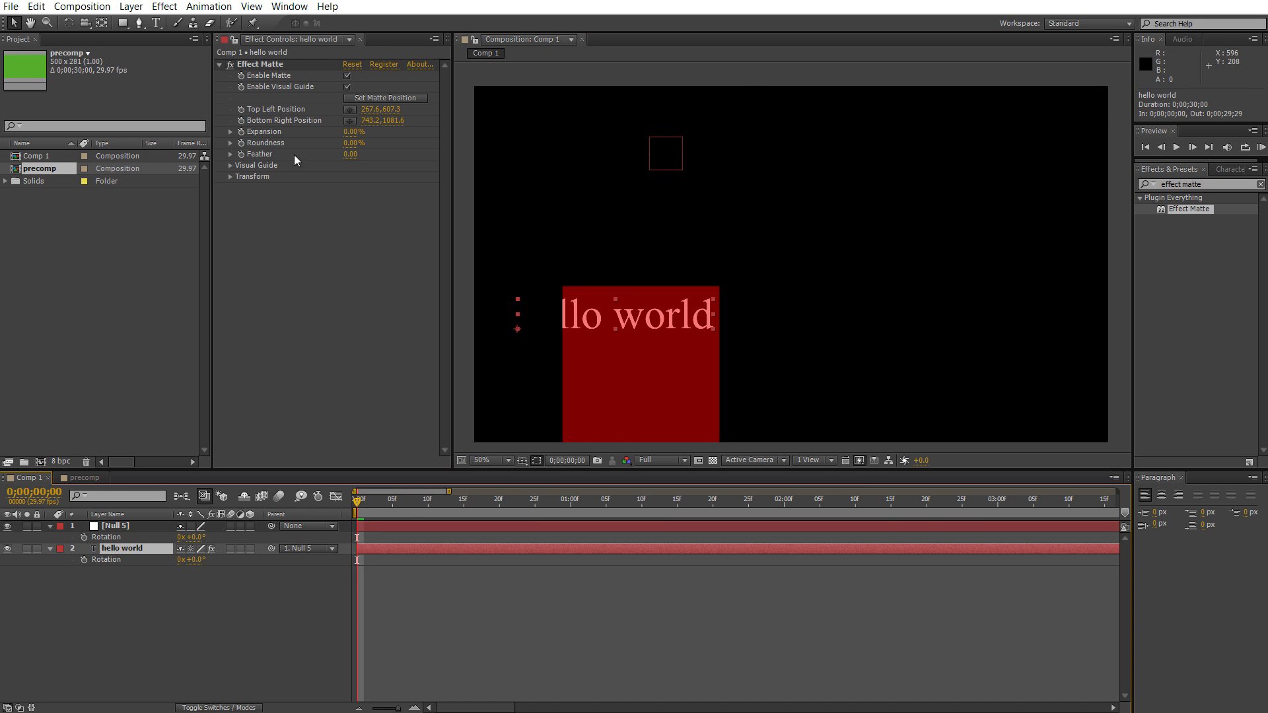
{"action": "left_click", "coordinate": [355, 99]}
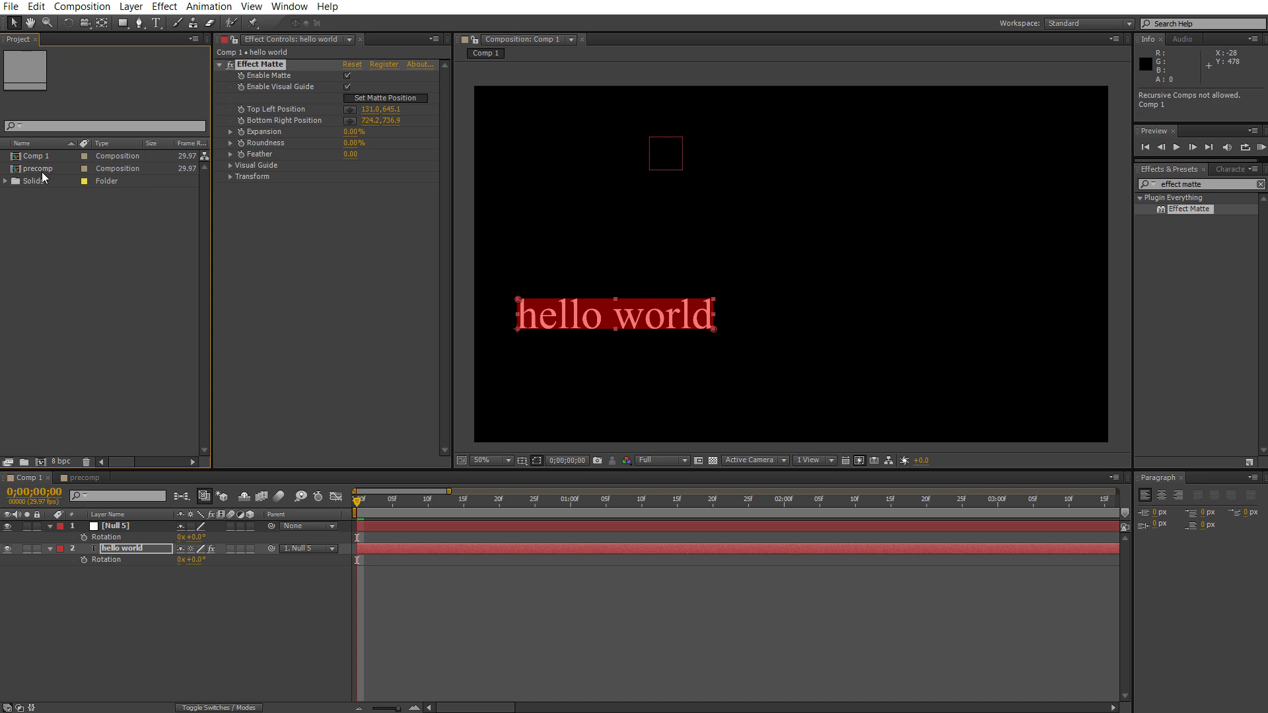
Place the precomp composition in Comp 1 to the right of the text and parent its layer to the null
{"action": "left_click_drag", "start_coordinate": [40, 168], "coordinate": [857, 268]}
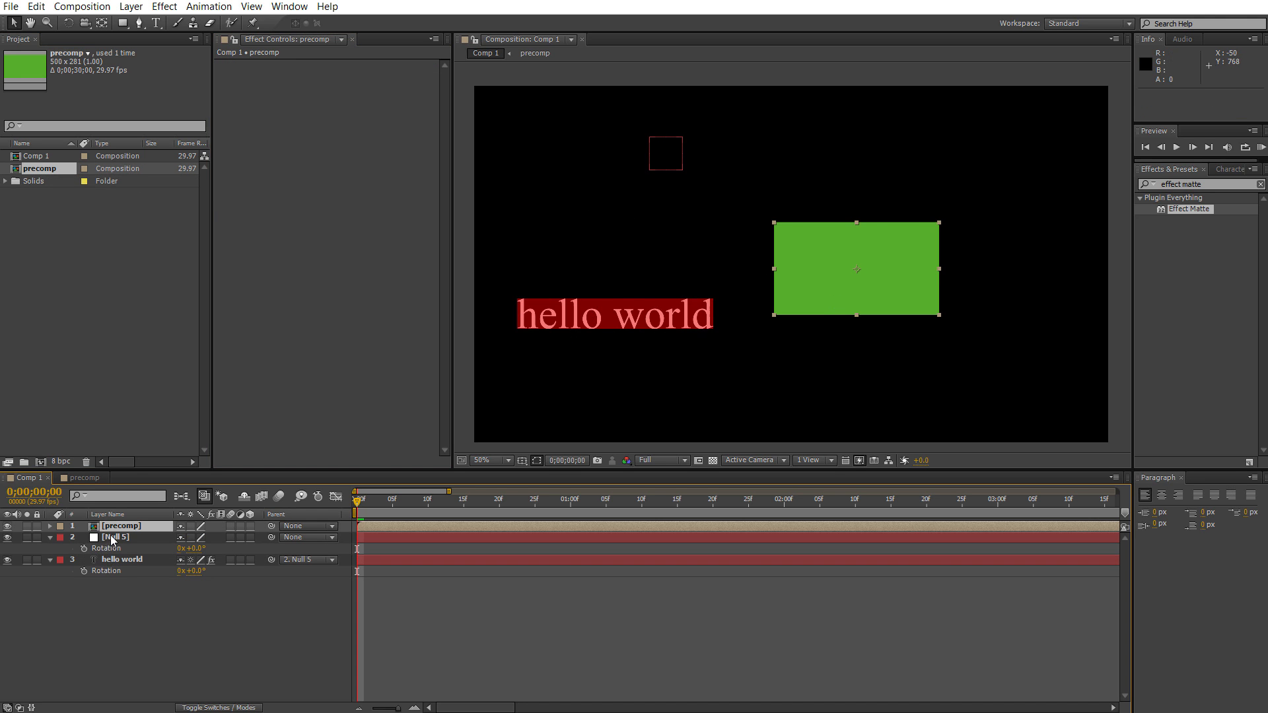
{"action": "left_click", "coordinate": [156, 587]}
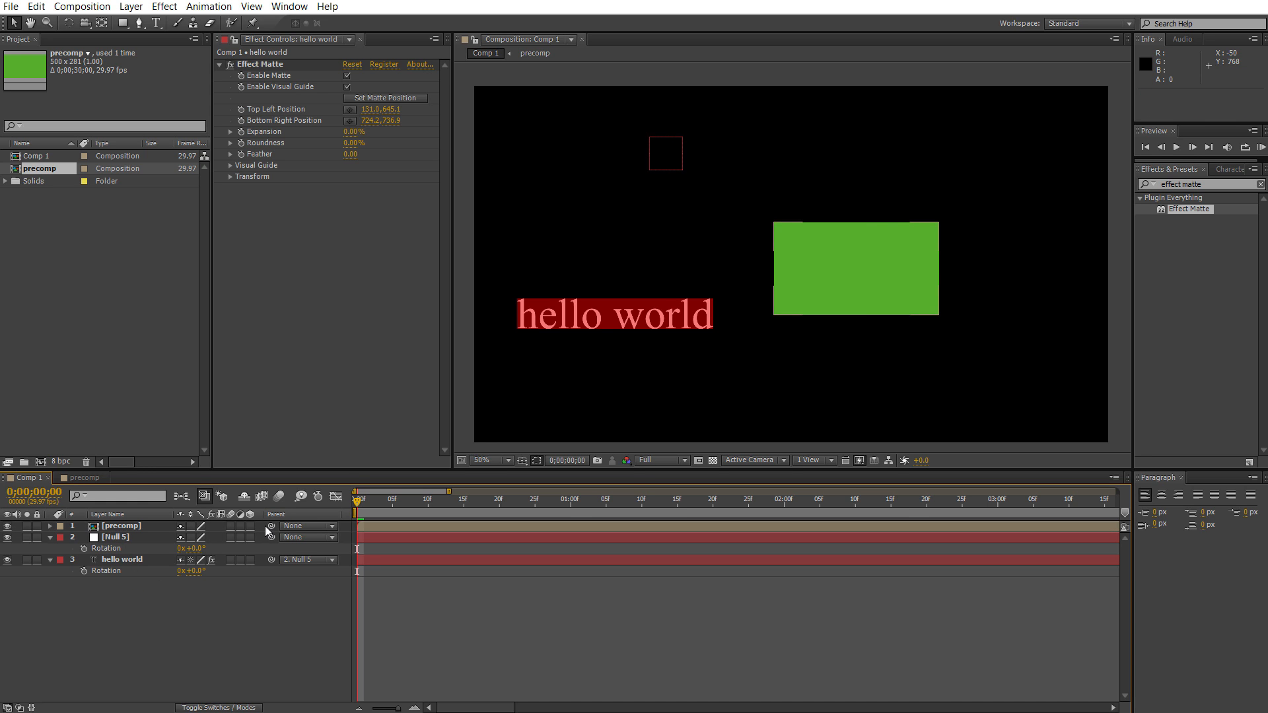
{"action": "left_click_drag", "start_coordinate": [271, 526], "coordinate": [133, 537]}
{"action": "left_click", "coordinate": [154, 527]}
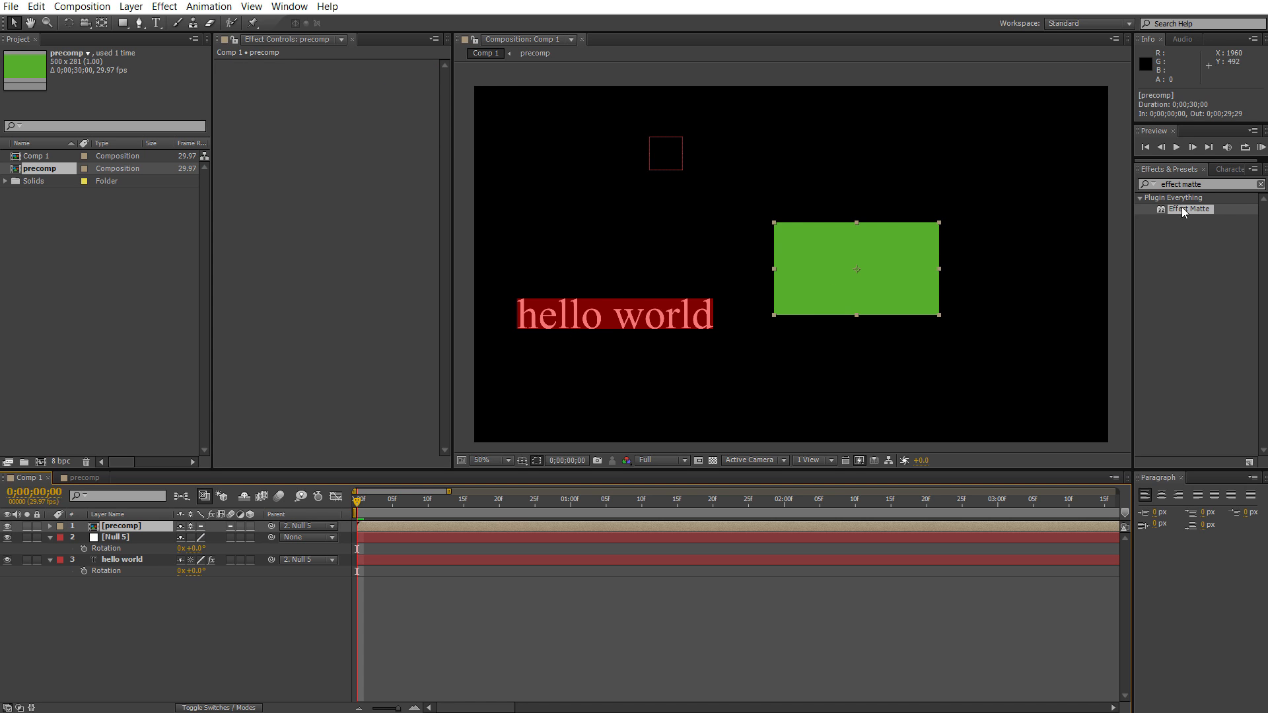
Apply Effect Matte to the precomp layer, enable its visual guide and set the matte position
{"action": "left_click_drag", "start_coordinate": [1189, 208], "coordinate": [914, 281]}
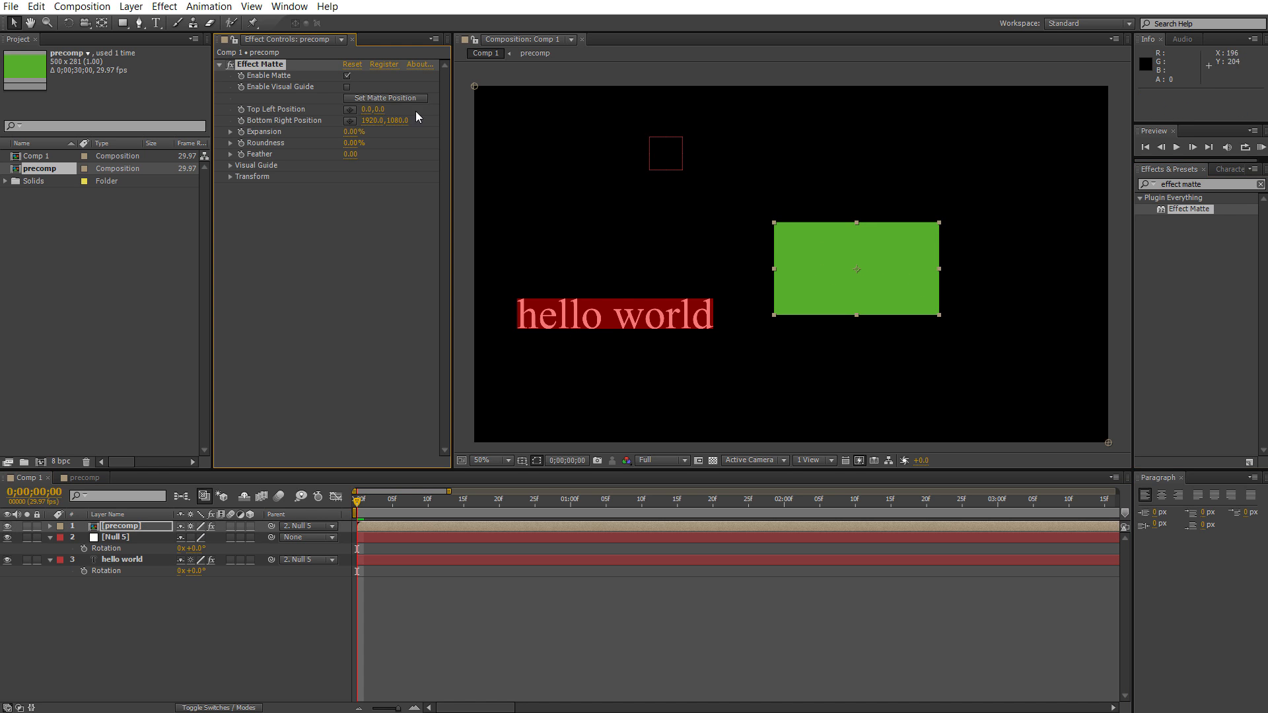
{"action": "left_click", "coordinate": [347, 86]}
{"action": "left_click", "coordinate": [365, 98]}
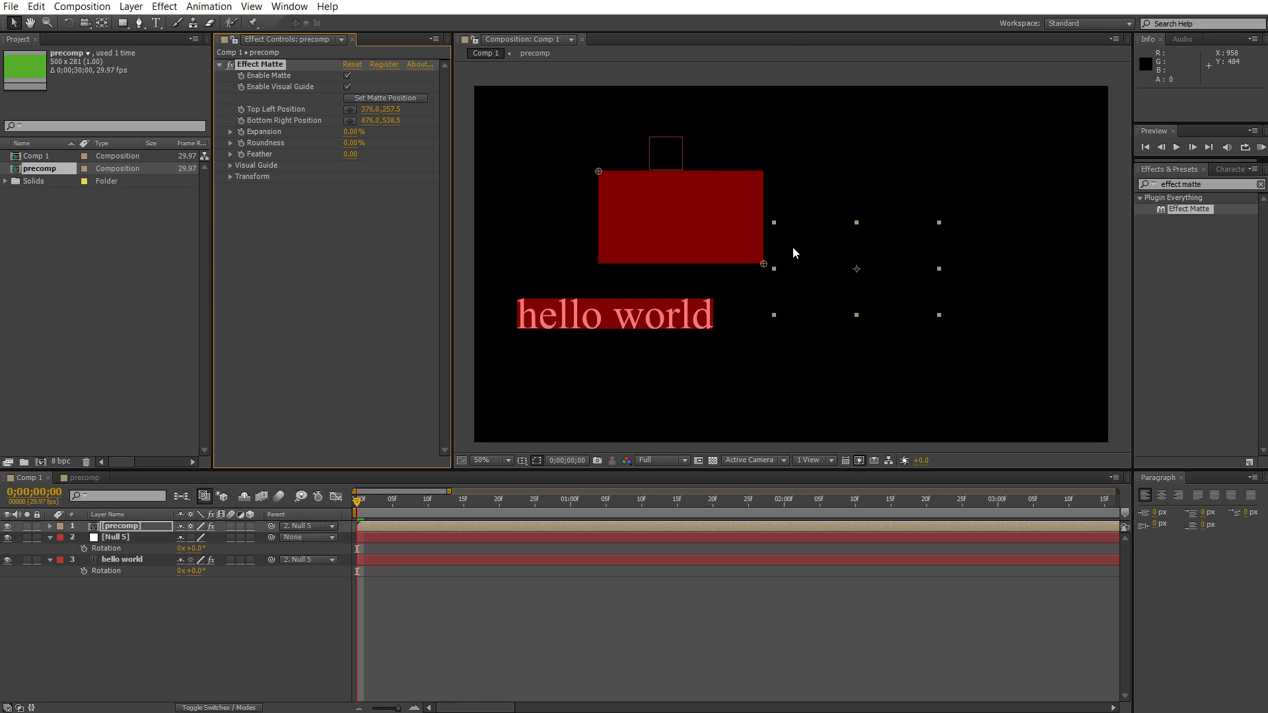
Reveal the Position properties of the precomp and null layers to compare them with the Effect Matte corner positions
{"action": "key", "text": "p"}
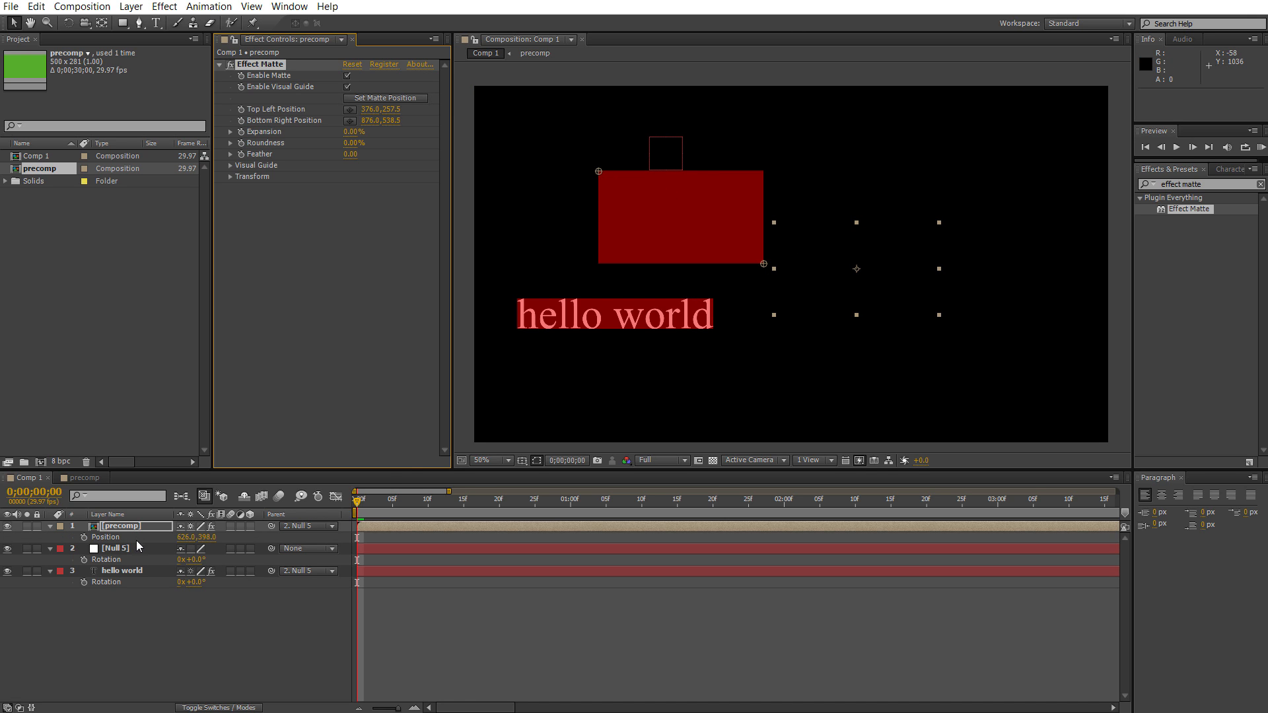
{"action": "left_click", "coordinate": [137, 547]}
{"action": "key", "text": "p"}
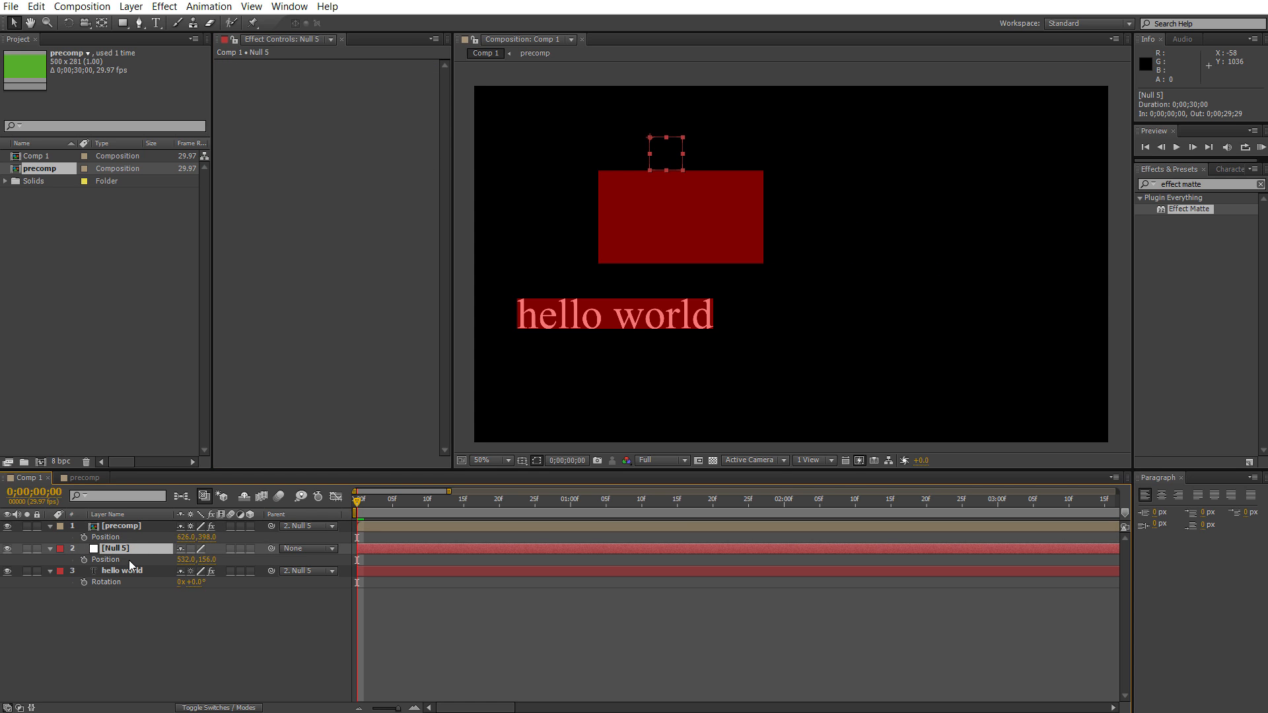
{"action": "left_click", "coordinate": [136, 527]}
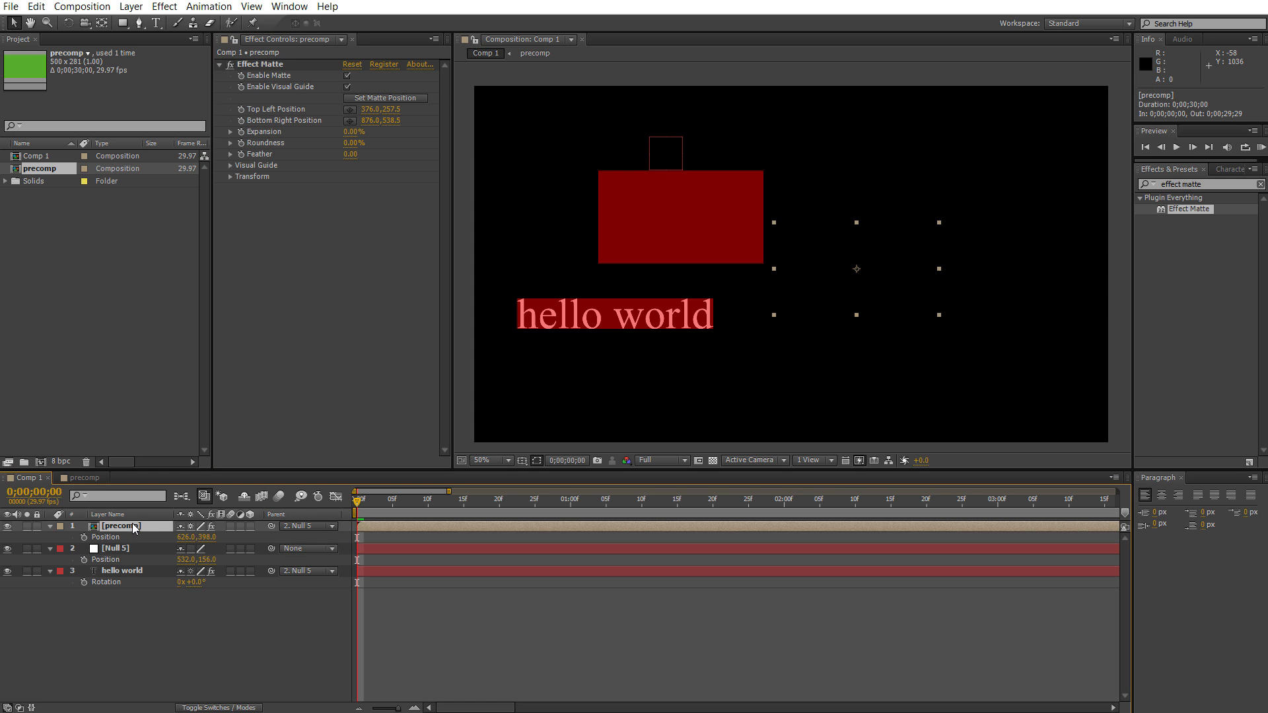
{"action": "left_click", "coordinate": [250, 64]}
Delete the null layer from Comp 1 and recalculate the precomp layer's matte position
{"action": "left_click", "coordinate": [140, 551]}
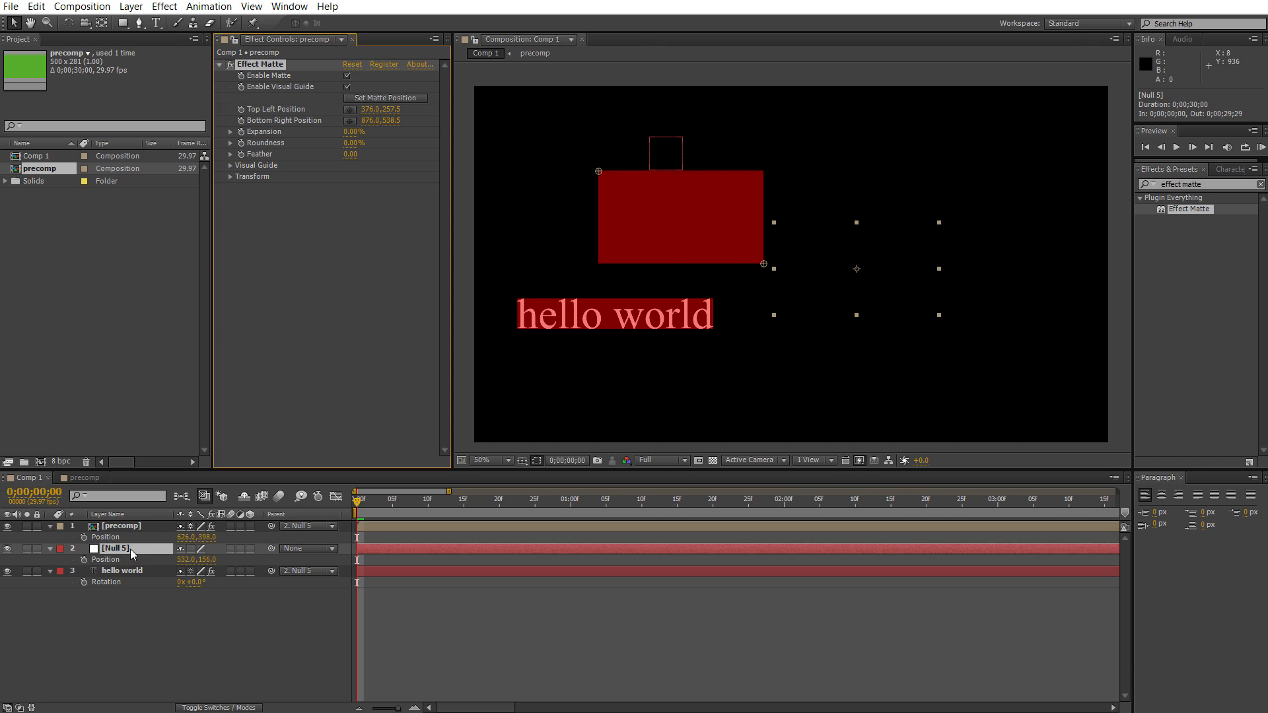
{"action": "key", "text": "Delete"}
{"action": "left_click", "coordinate": [370, 98]}
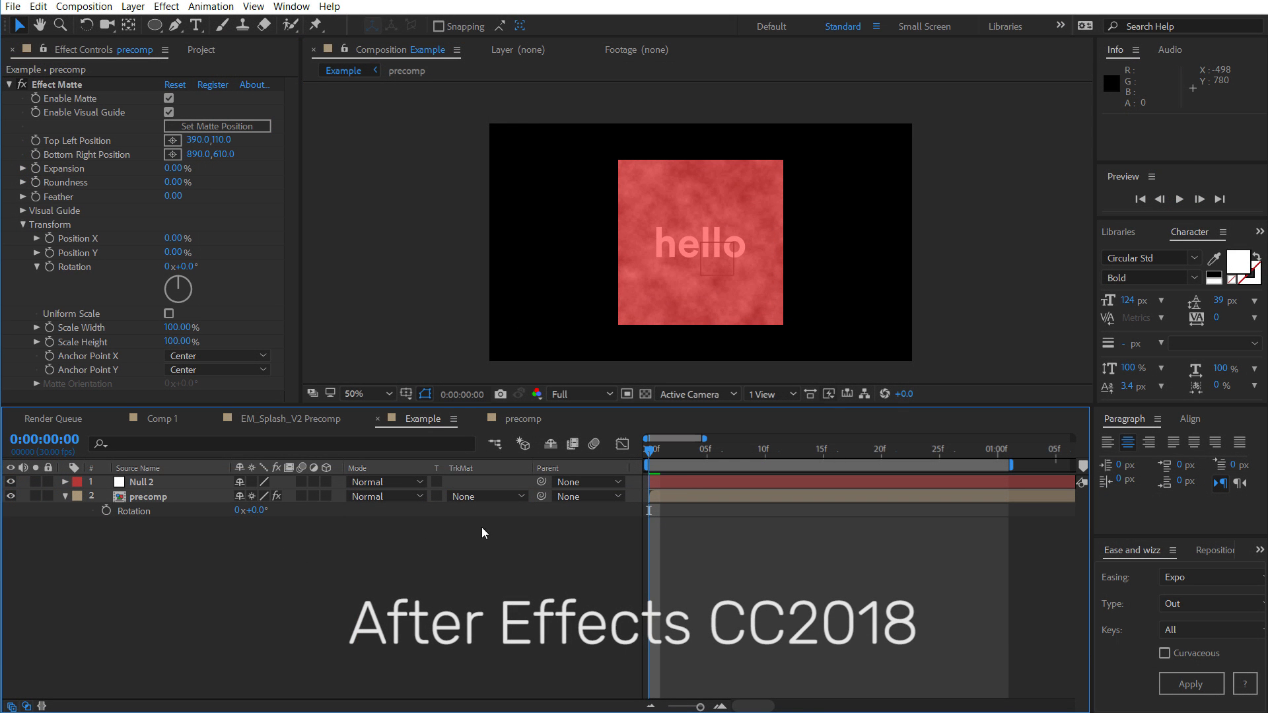
Parent the precomp layer in the Example composition to Null 2 and set the null's Rotation to 45°
{"action": "left_click_drag", "start_coordinate": [536, 496], "coordinate": [140, 490]}
{"action": "left_click", "coordinate": [156, 483]}
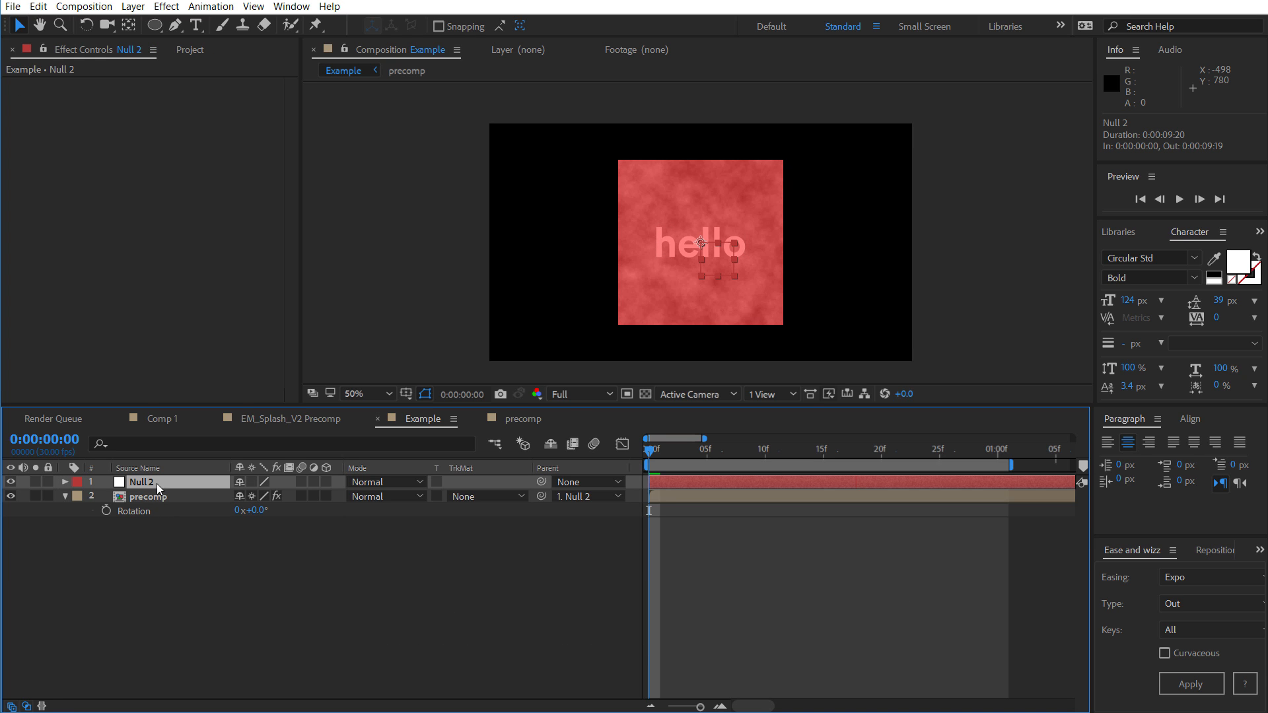
{"action": "key", "text": "r"}
{"action": "left_click", "coordinate": [254, 496]}
{"action": "type", "text": "-45"}
{"action": "key", "text": "Return"}
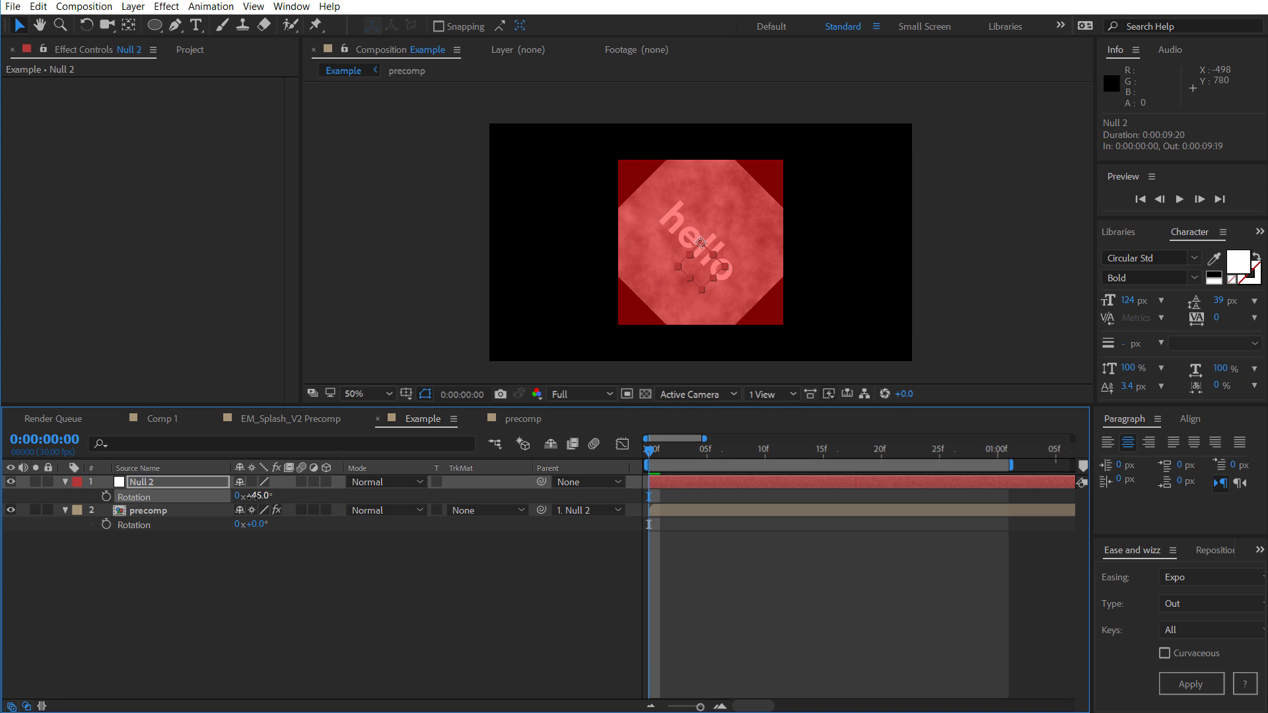
Refit the Effect Matte to the rotated precomp layer and undo the changes
{"action": "left_click", "coordinate": [195, 510]}
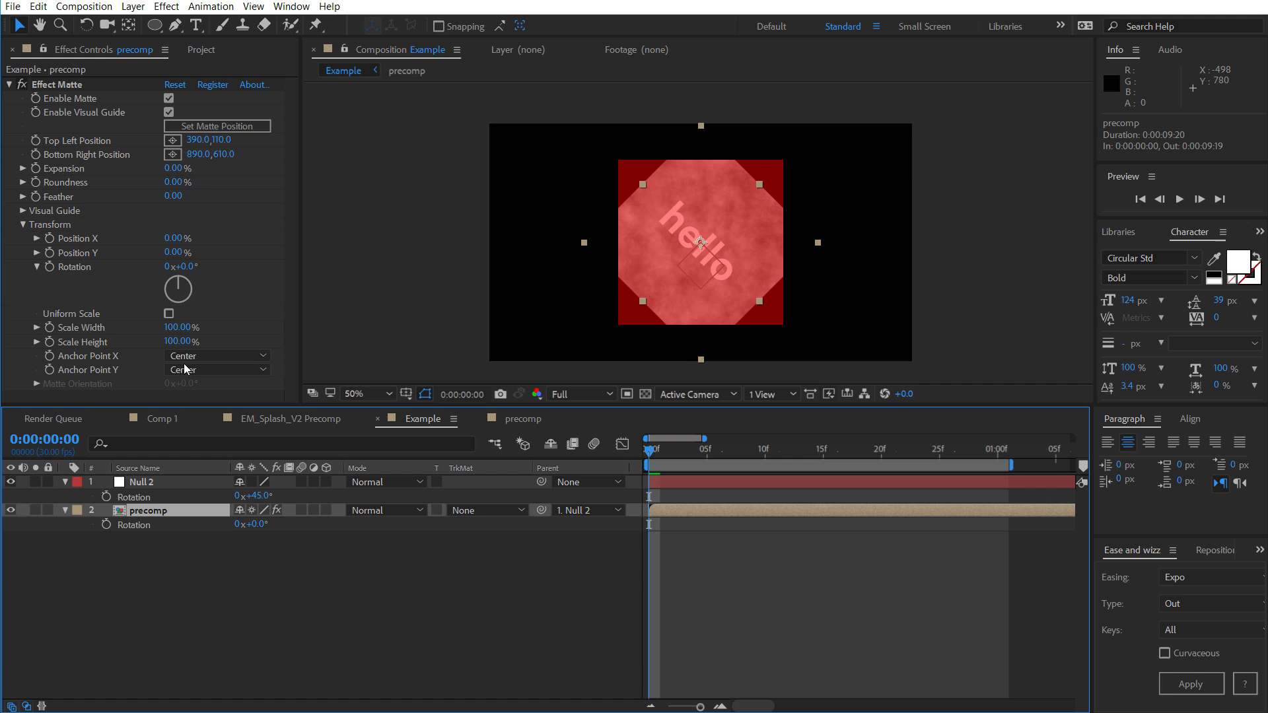
{"action": "left_click", "coordinate": [205, 122]}
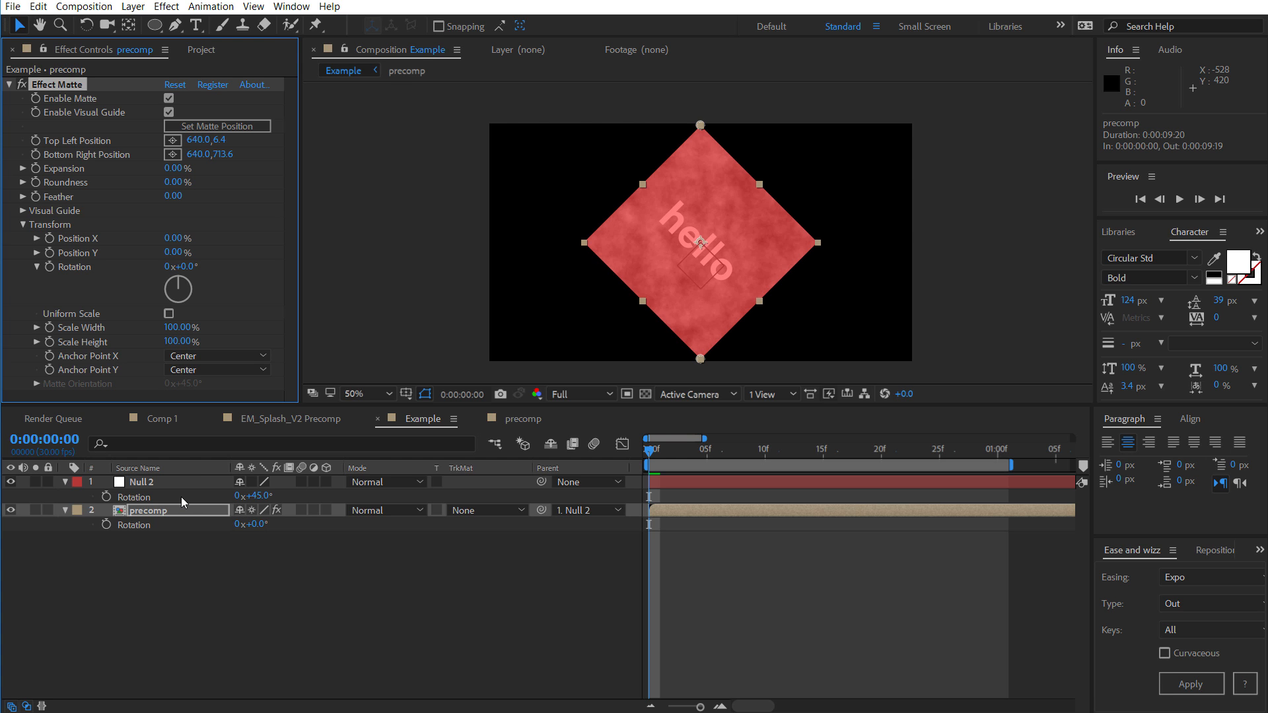
{"action": "key", "text": "ctrl+z"}
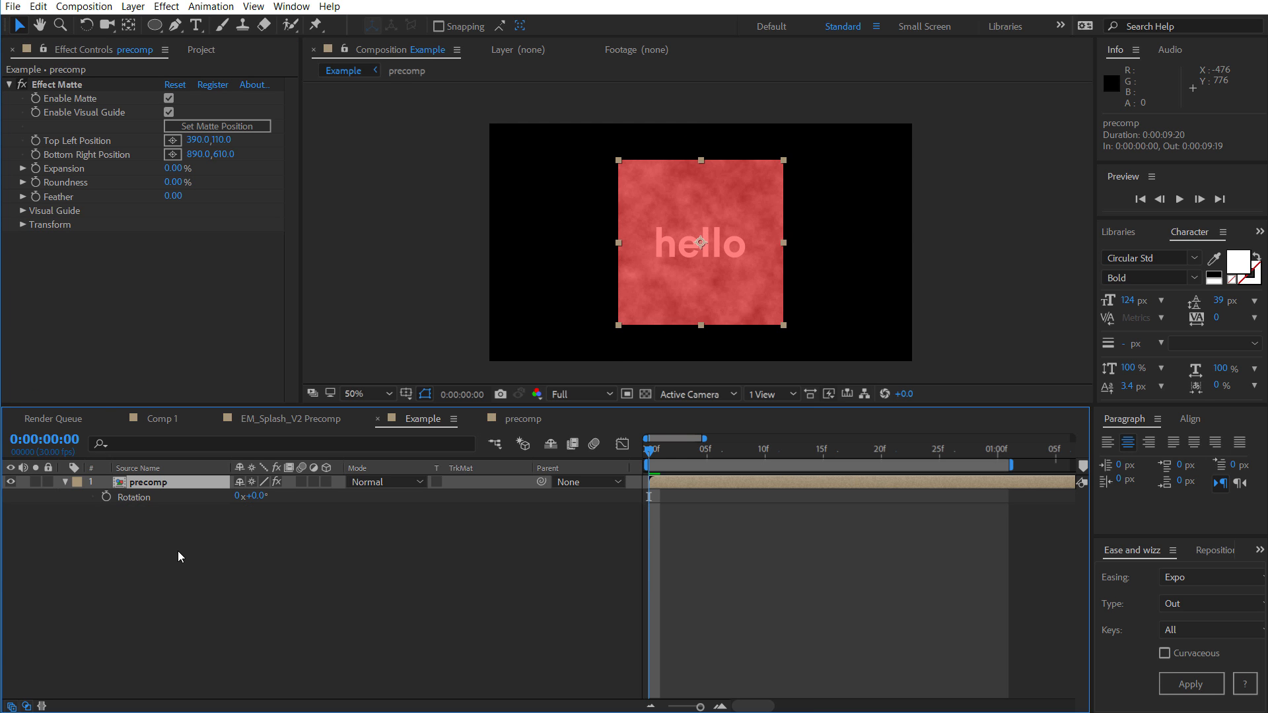
Turn off Collapse Transformations for the precomp layer and try to set its matte position, dismissing the alert
{"action": "left_click", "coordinate": [254, 482]}
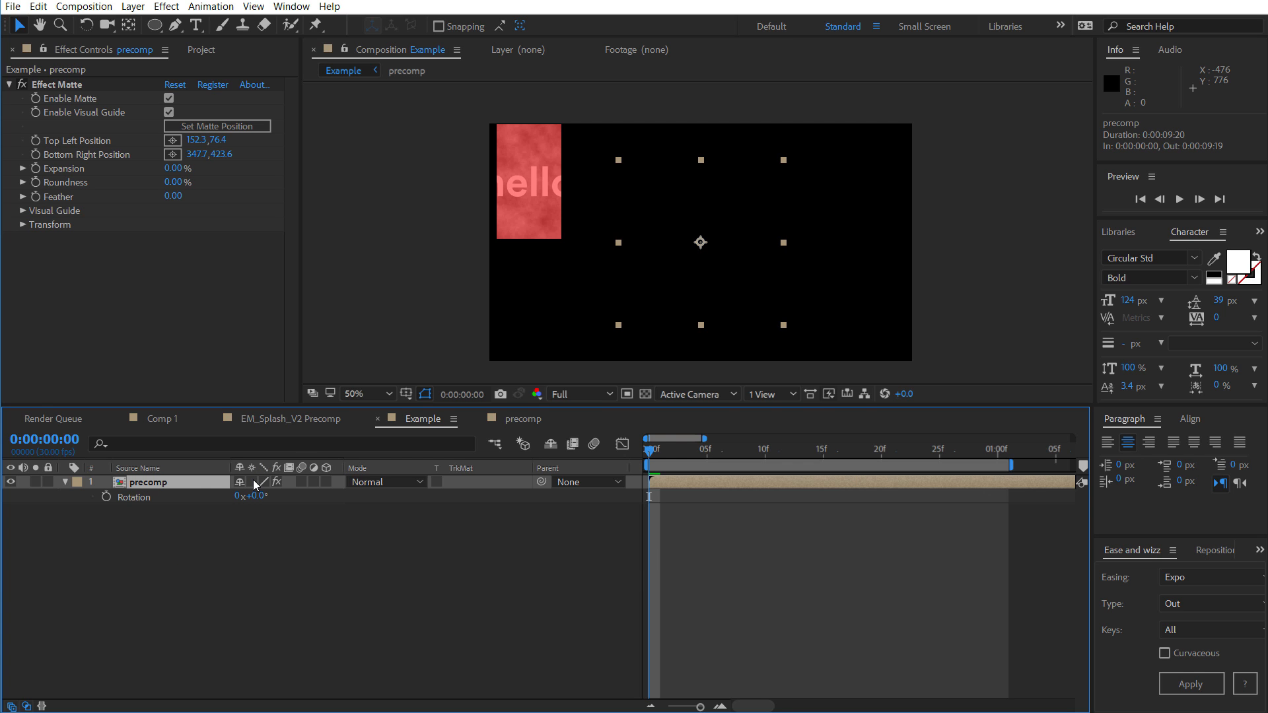
{"action": "left_click", "coordinate": [191, 130]}
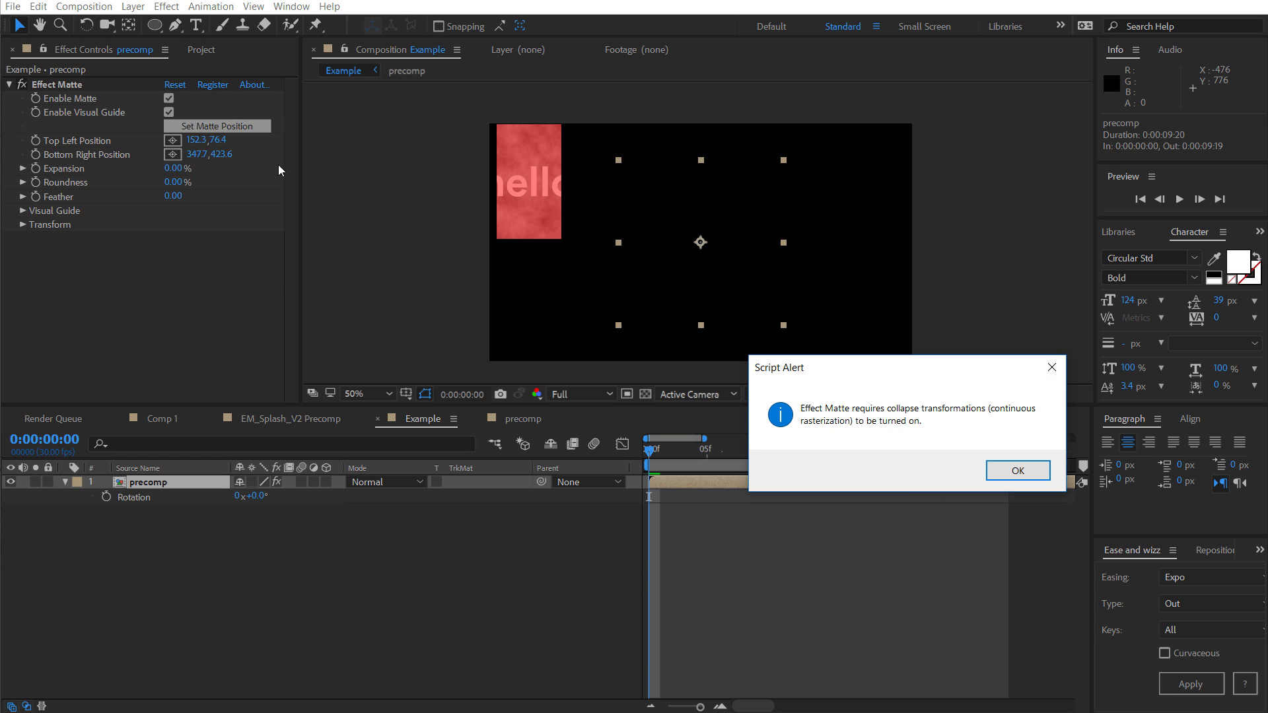
{"action": "left_click", "coordinate": [1024, 476]}
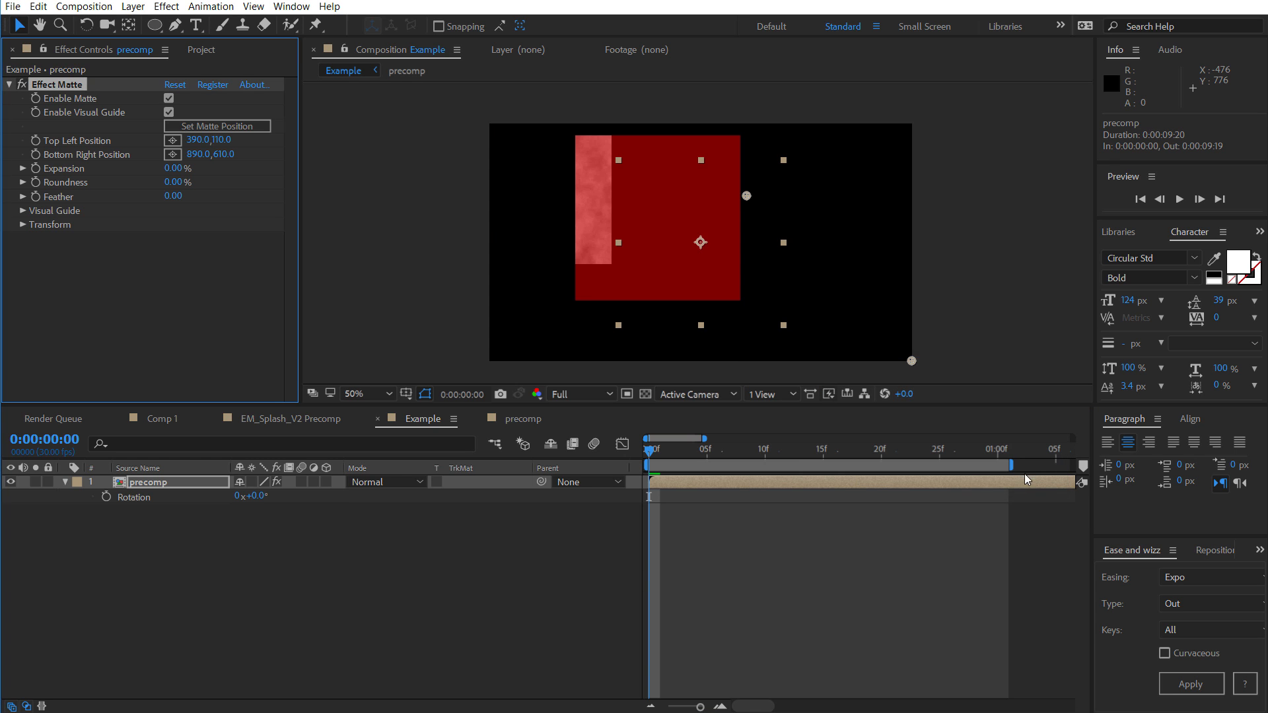
Turn Collapse Transformations back on for the precomp layer and refit its matte position
{"action": "left_click", "coordinate": [251, 481]}
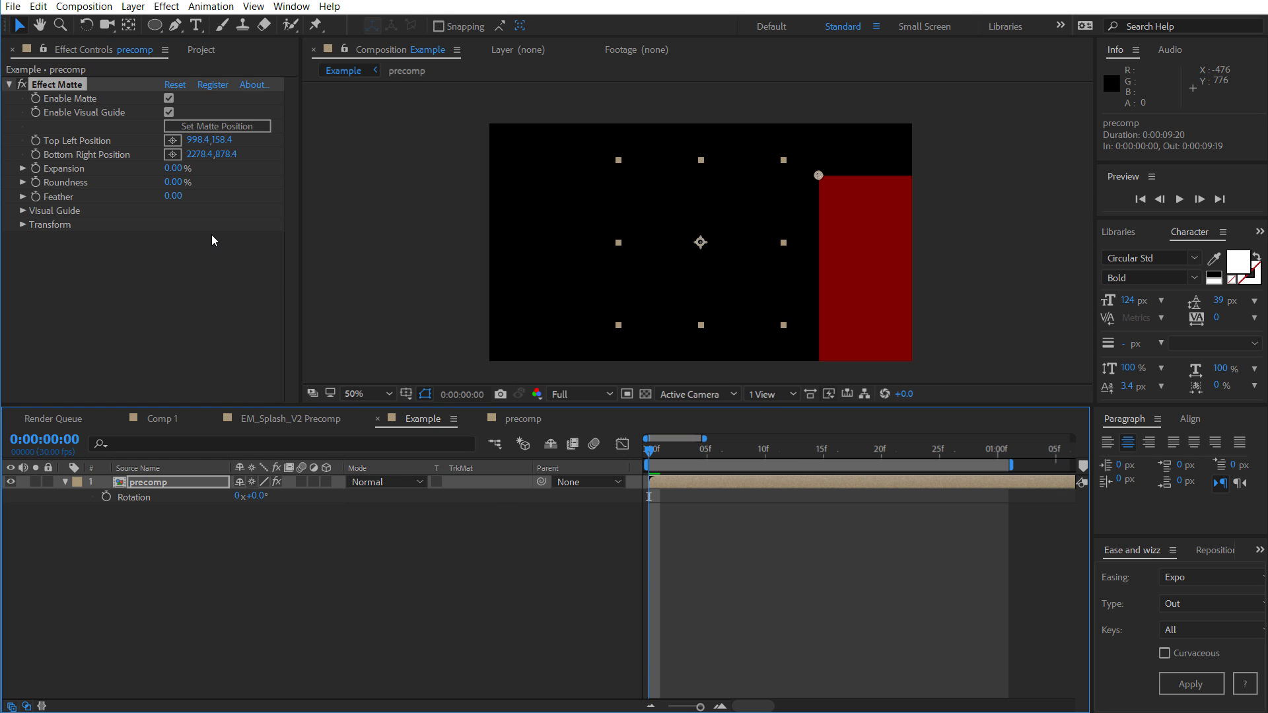
{"action": "left_click", "coordinate": [188, 127]}
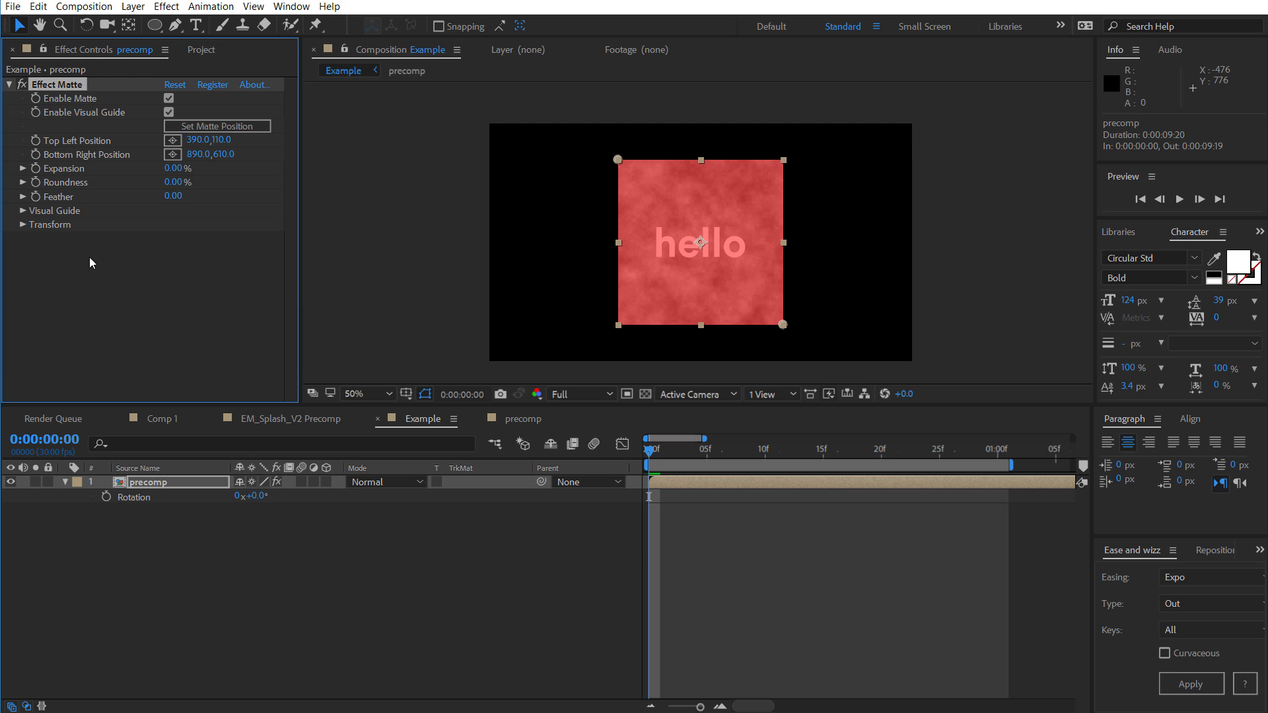
Disable the matte on the precomp layer and scale Light Gray Solid 1 inside the precomp to 157.7%, returning to the Example composition
{"action": "left_click", "coordinate": [169, 98]}
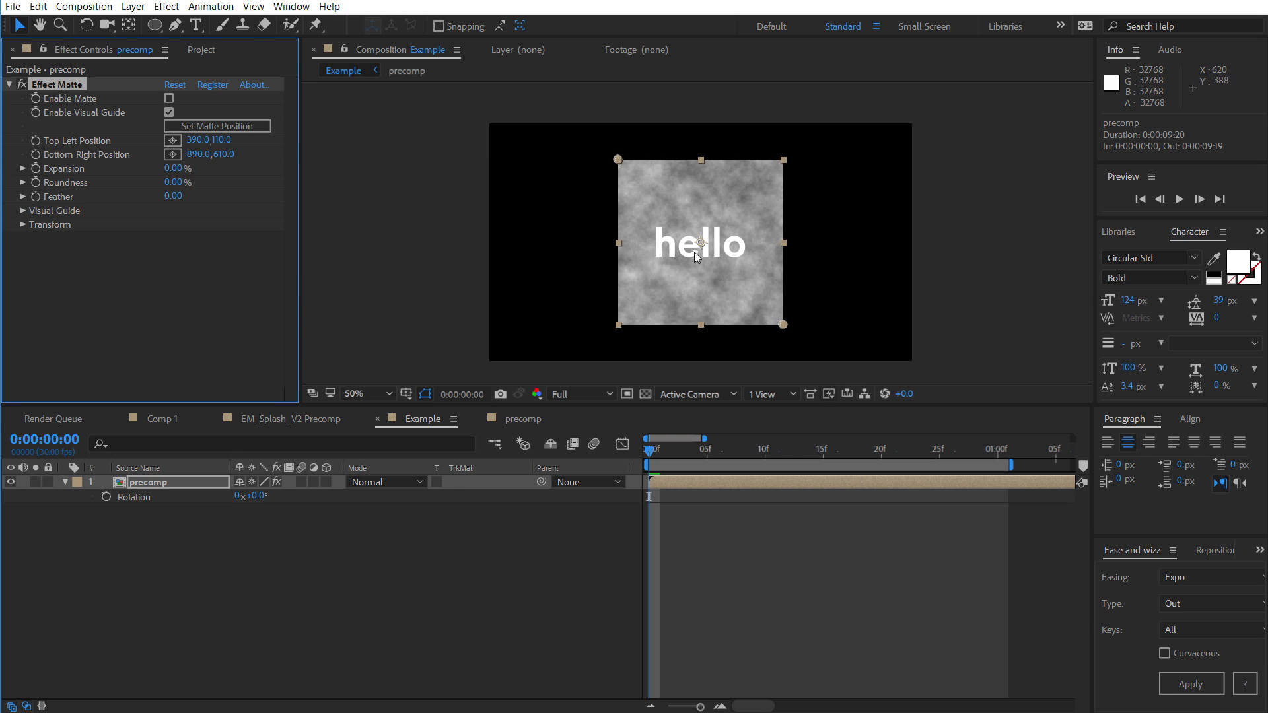
{"action": "left_click", "coordinate": [497, 422]}
{"action": "left_click", "coordinate": [190, 527]}
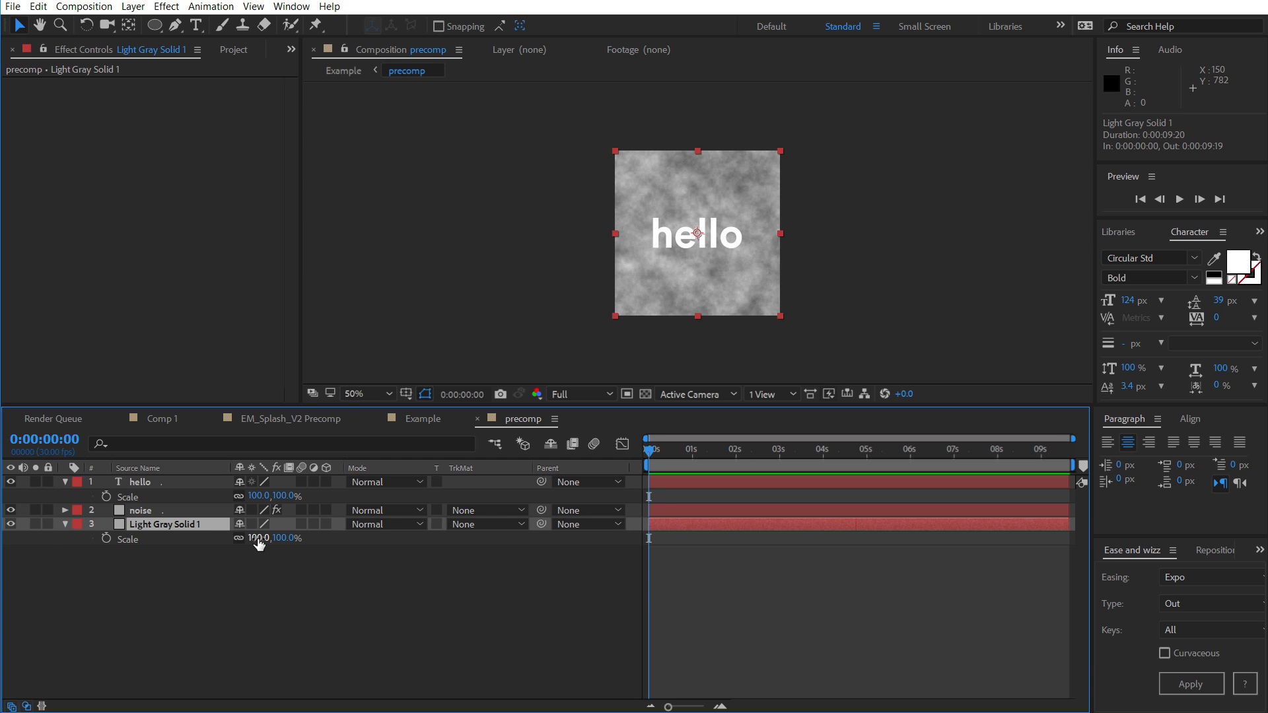
{"action": "left_click_drag", "start_coordinate": [258, 538], "coordinate": [297, 538]}
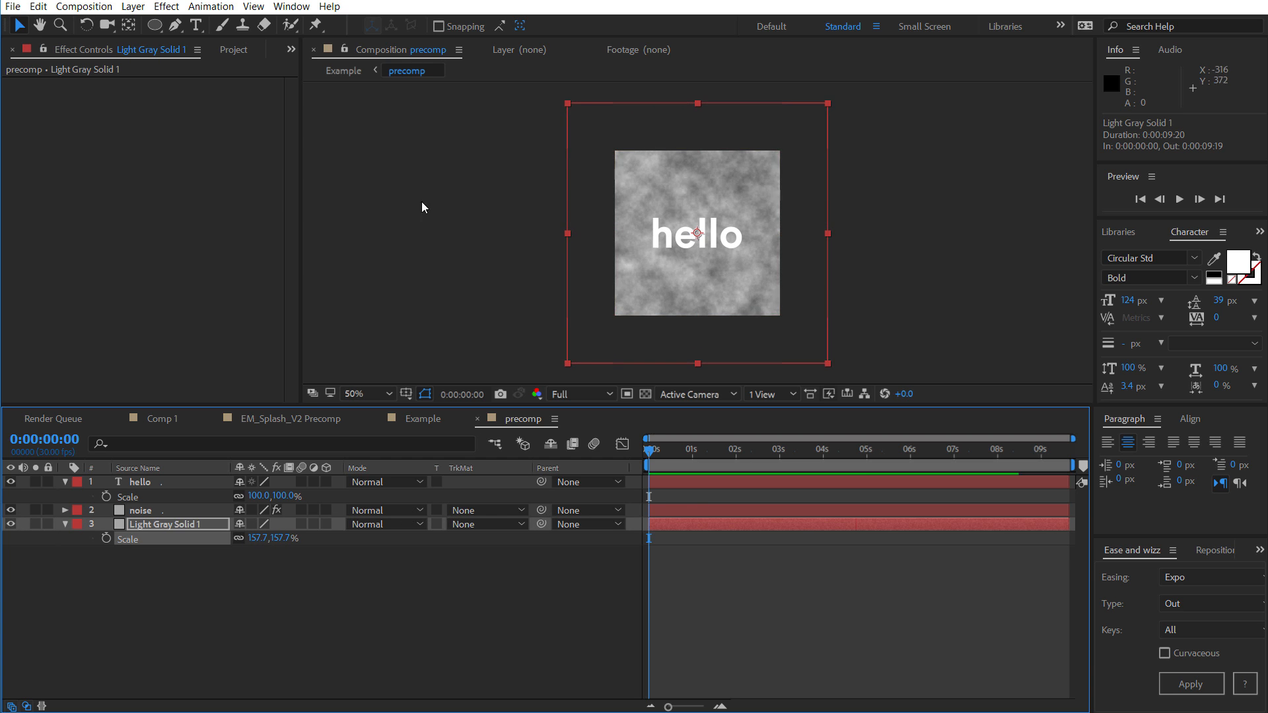
{"action": "left_click", "coordinate": [343, 70]}
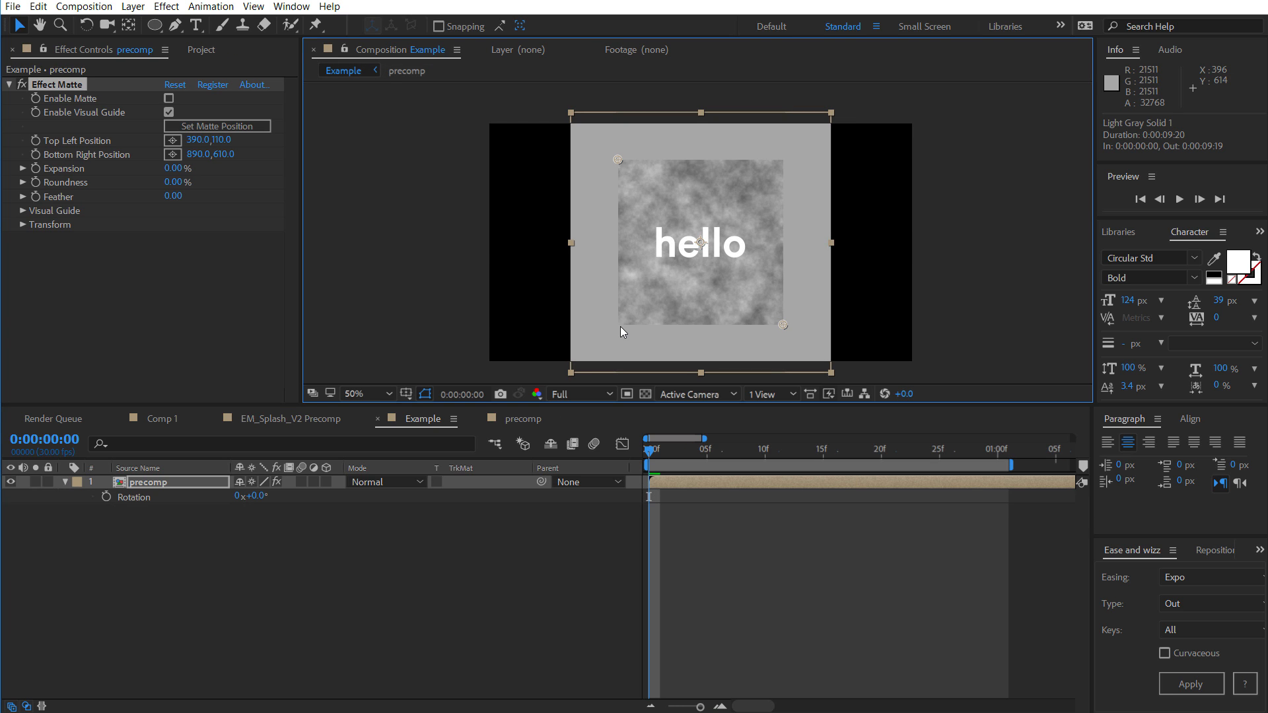
Add a new light gray solid at the top of the precomp and set its blending mode to Stencil Alpha, returning to Example
{"action": "left_click", "coordinate": [522, 420]}
{"action": "left_click", "coordinate": [291, 581]}
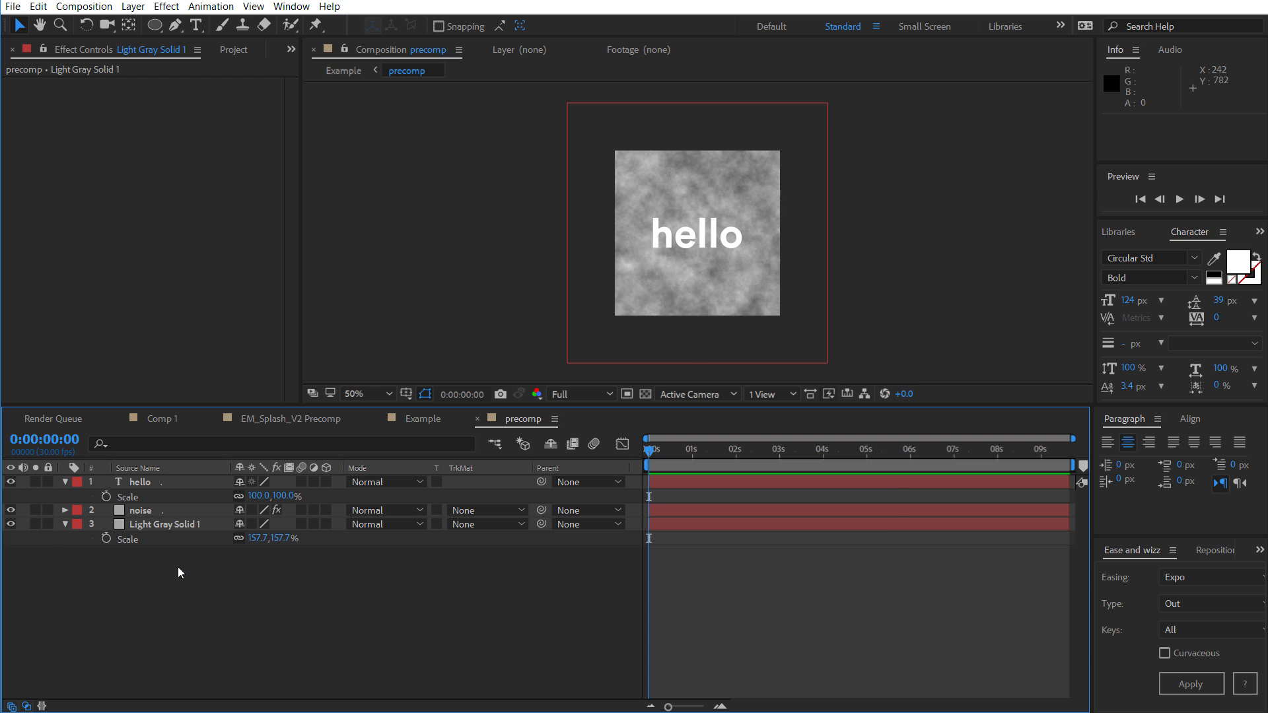
{"action": "key", "text": "ctrl+y"}
{"action": "key", "text": "Return"}
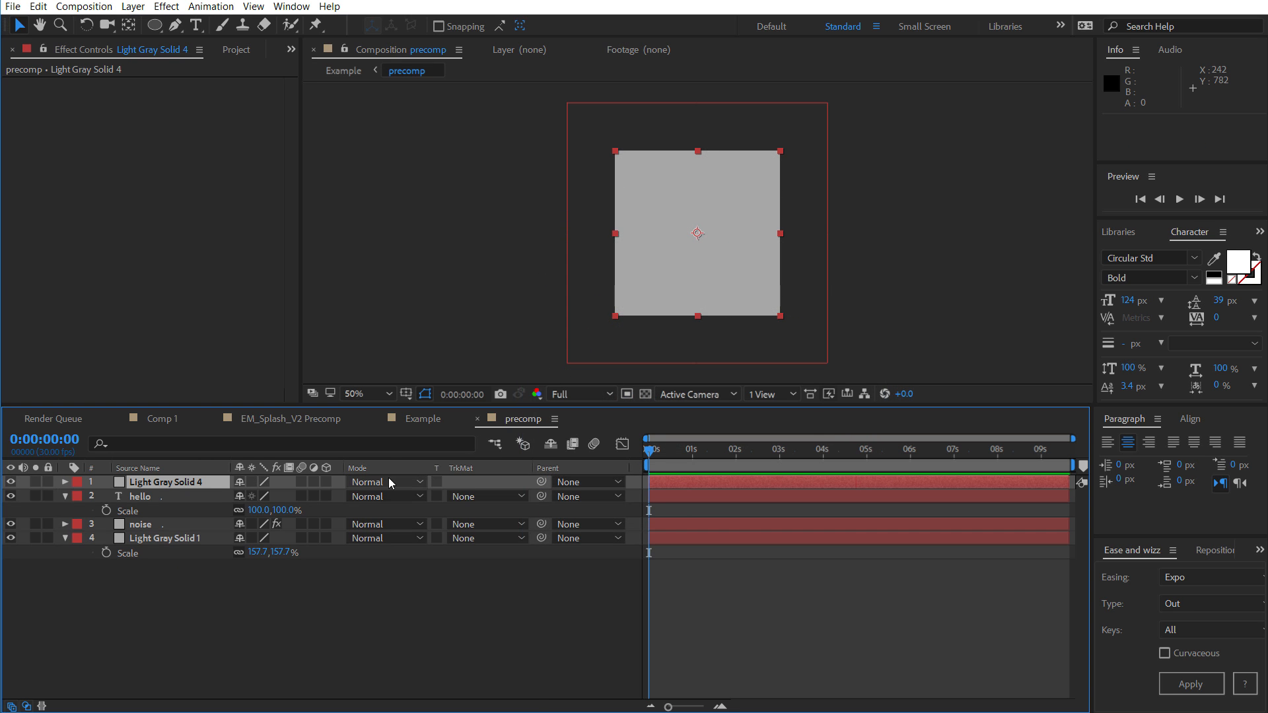
{"action": "left_click", "coordinate": [389, 482]}
{"action": "left_click", "coordinate": [436, 712]}
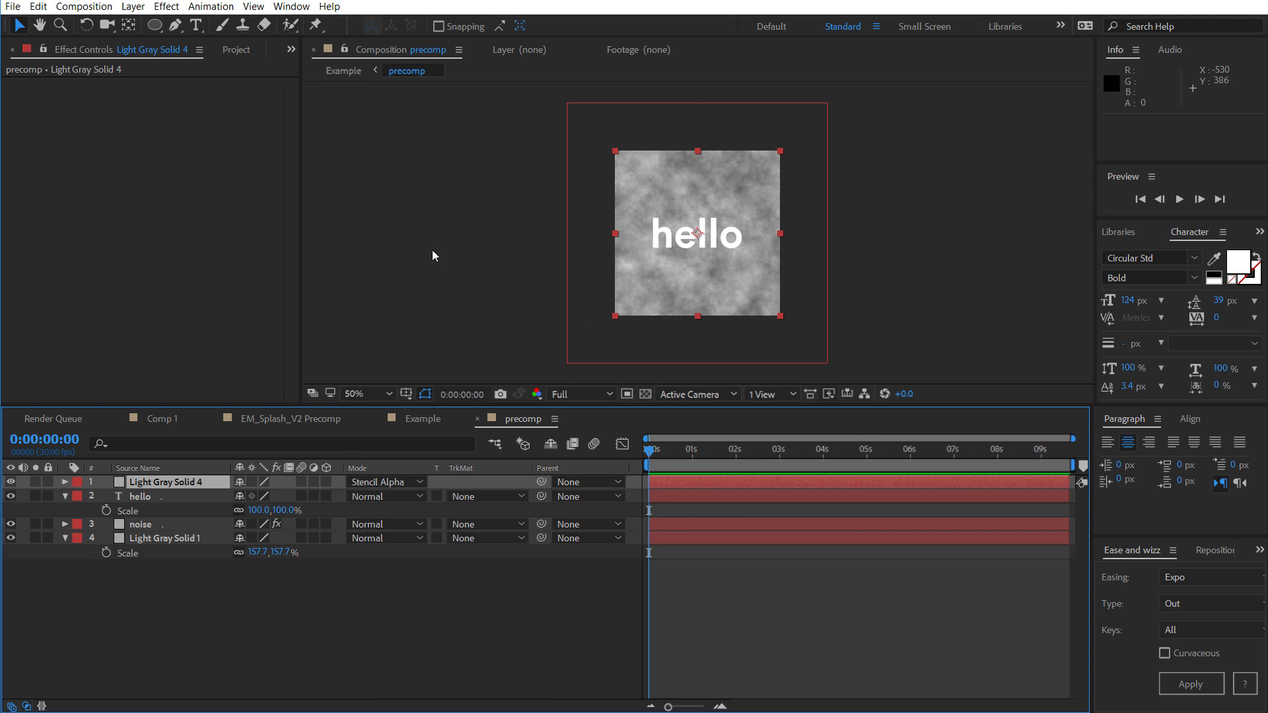
{"action": "left_click", "coordinate": [337, 72]}
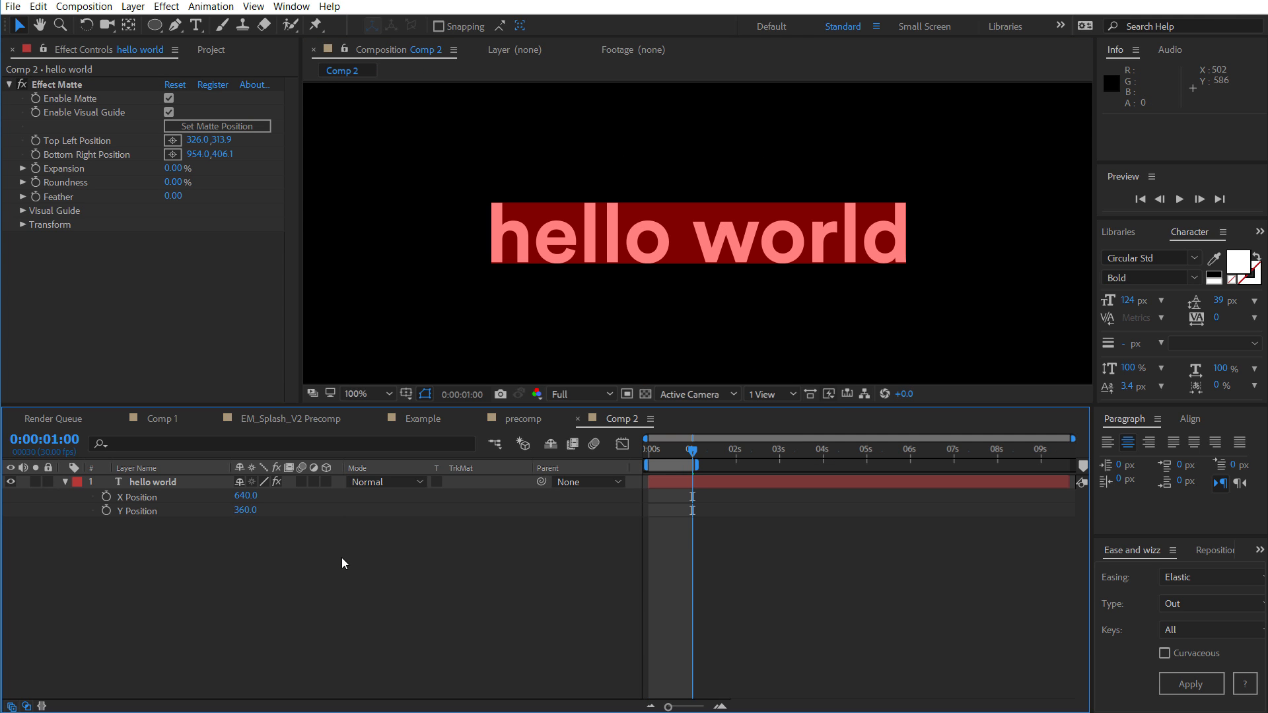
Make the hello world layer in Comp 2 3D and recalculate its matte position
{"action": "left_click", "coordinate": [327, 481]}
{"action": "left_click", "coordinate": [207, 480]}
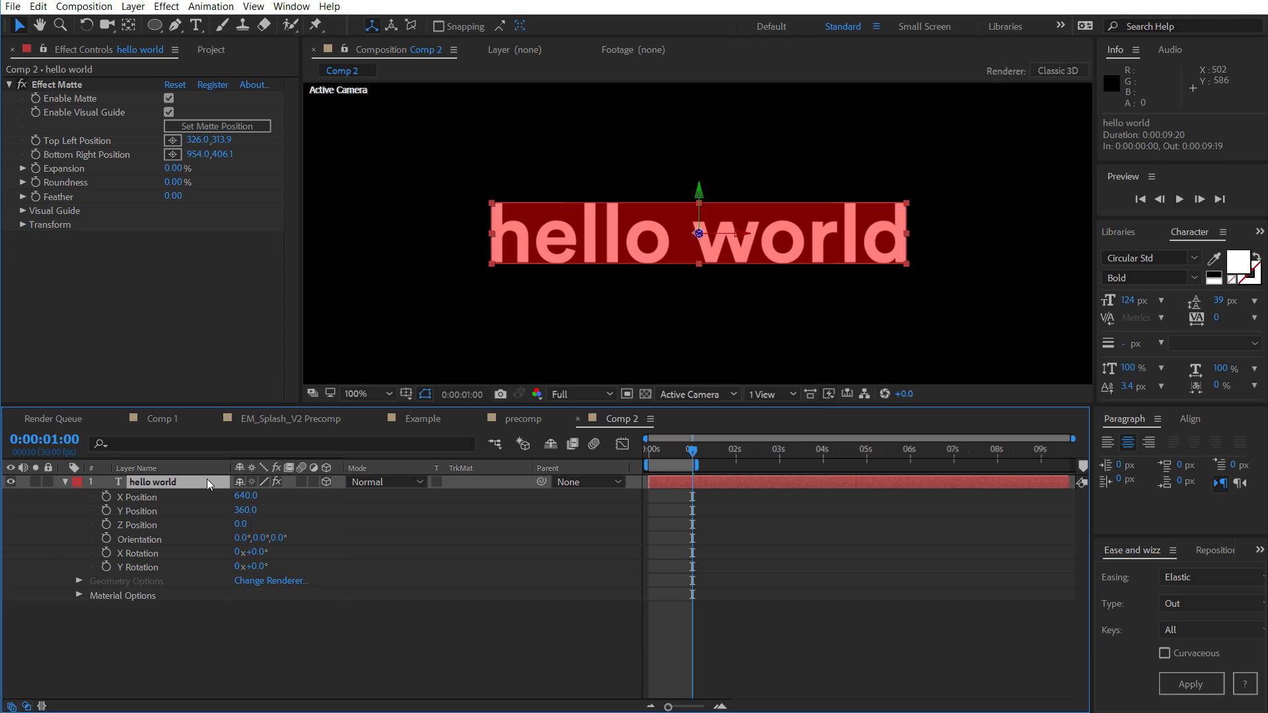
{"action": "left_click", "coordinate": [197, 125]}
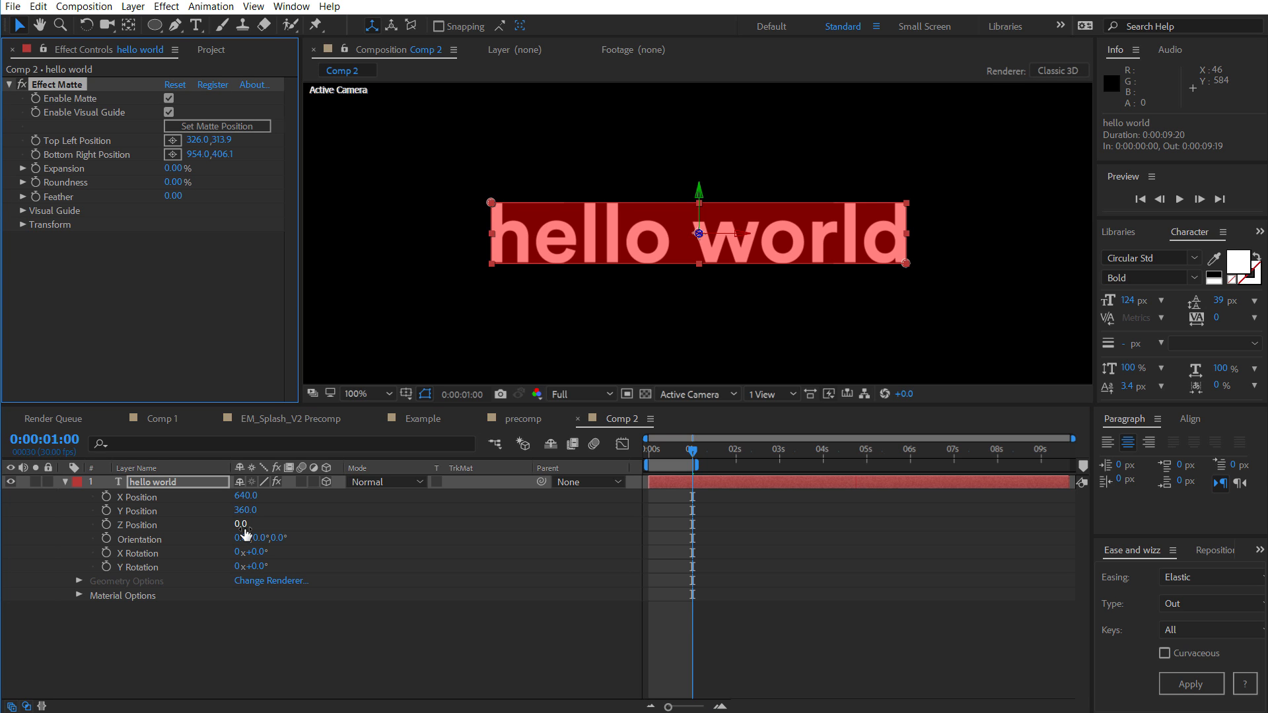
Set the hello world layer's Z Position to 1196 and its Y Rotation to 63°, recalculating the matte position after each change
{"action": "left_click_drag", "start_coordinate": [246, 532], "coordinate": [1202, 497]}
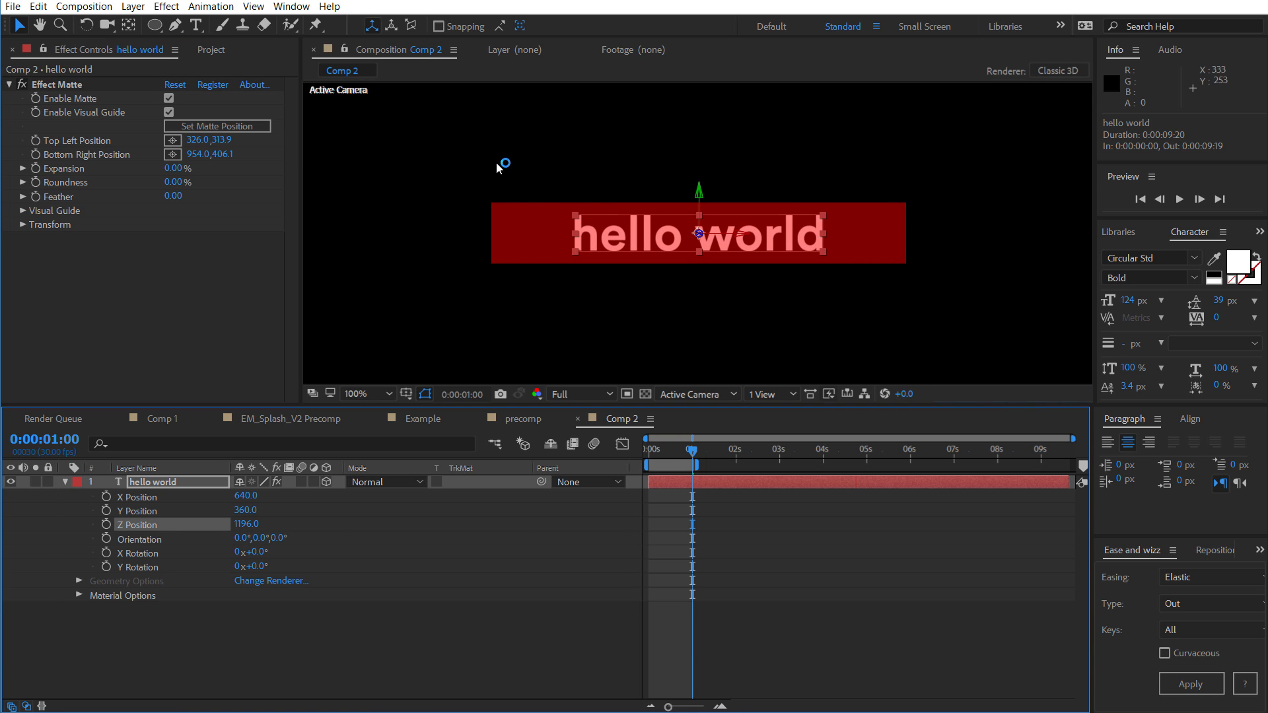
{"action": "left_click", "coordinate": [179, 128]}
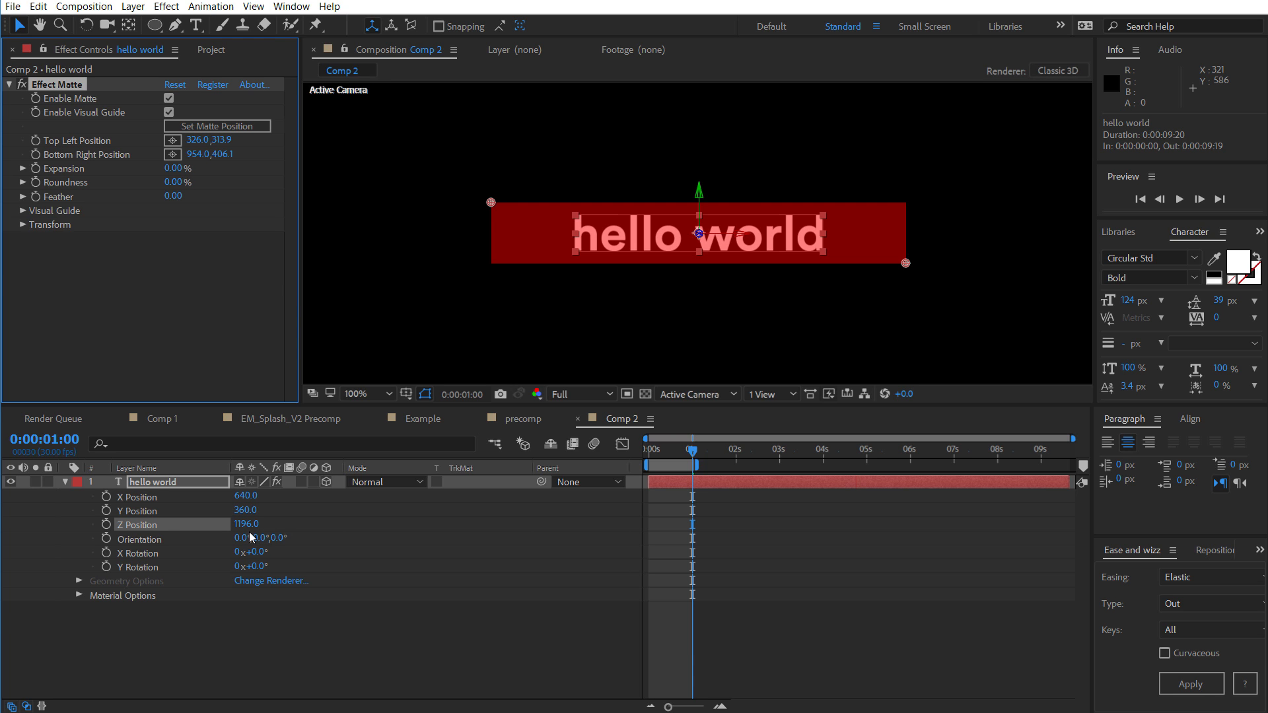
{"action": "key", "text": "shift+r"}
{"action": "key", "text": "shift+r"}
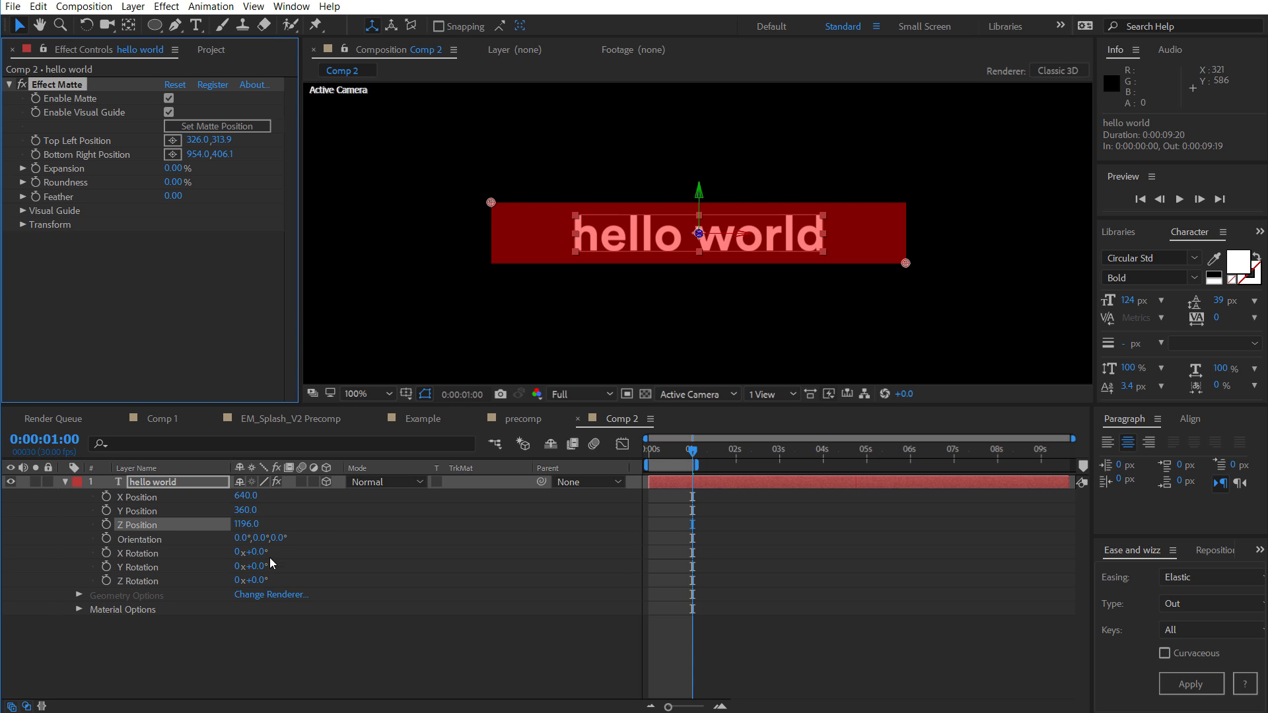
{"action": "left_click_drag", "start_coordinate": [259, 566], "coordinate": [304, 560]}
{"action": "left_click", "coordinate": [199, 130]}
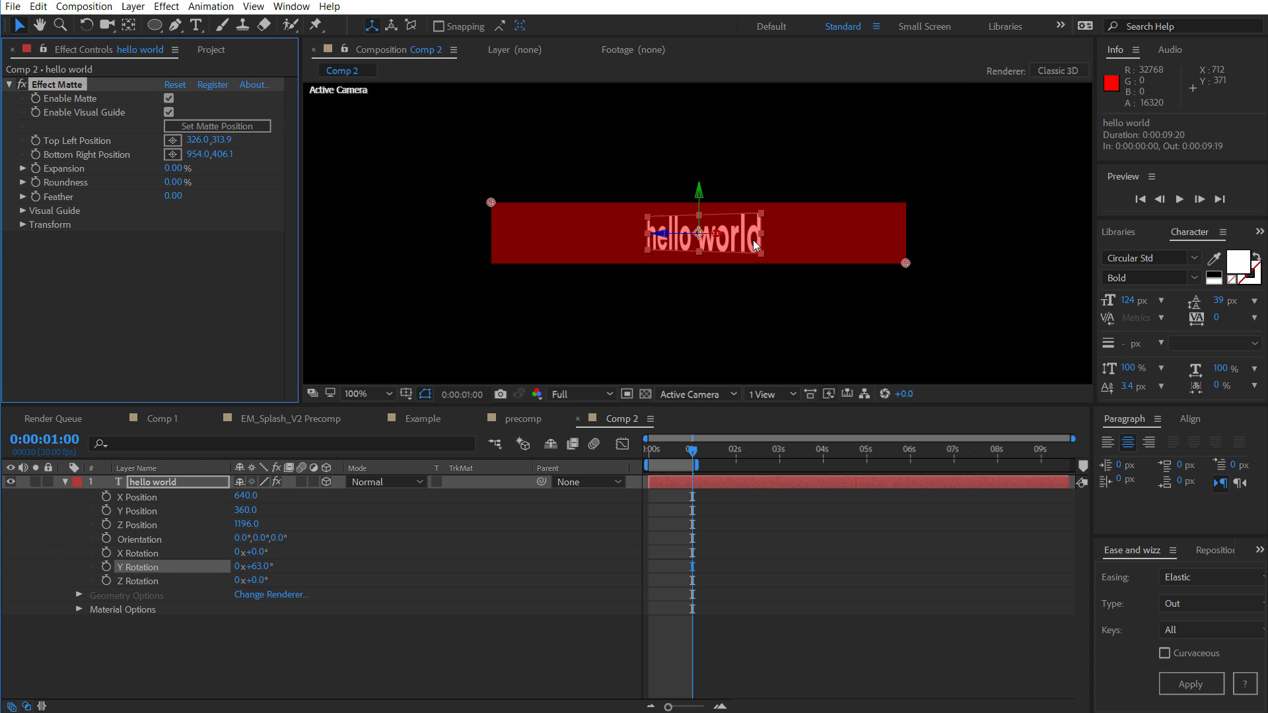
Try moving the hello world text slightly in the viewer and undo the change
{"action": "key", "text": "ctrl+z"}
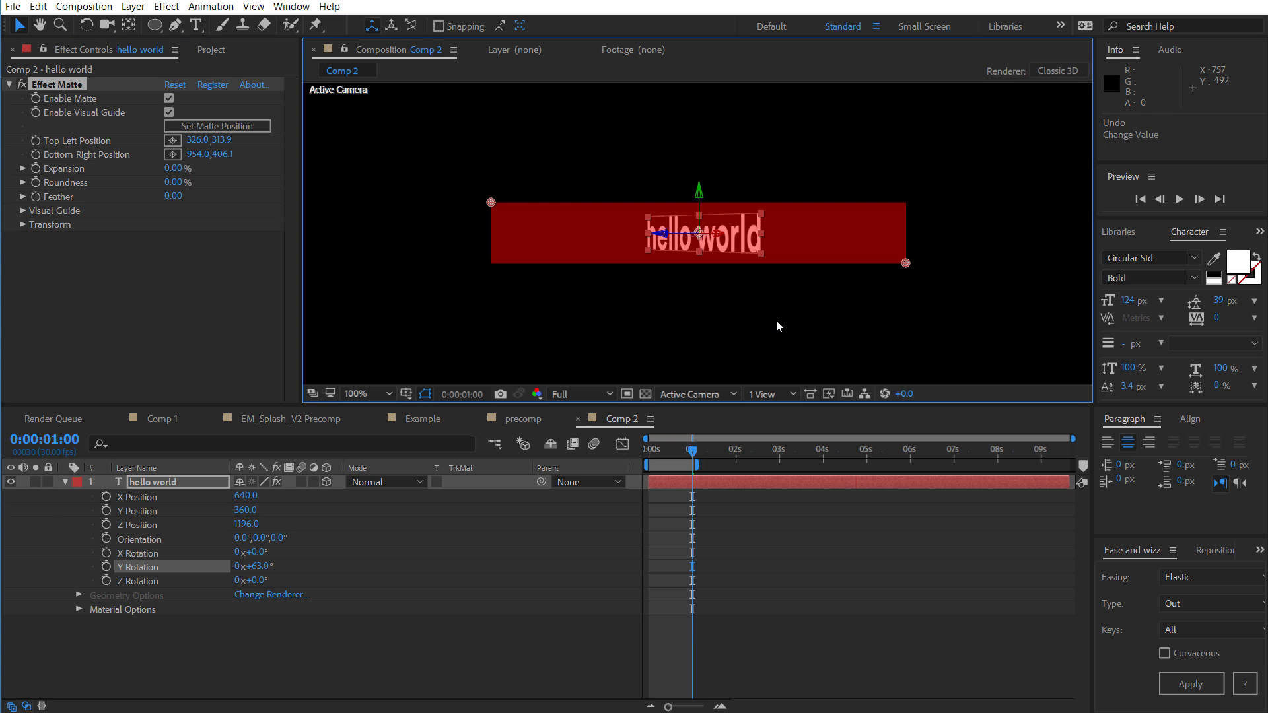
{"action": "mouse_move", "coordinate": [739, 252]}
{"action": "left_mouse_down"}
{"action": "mouse_move", "coordinate": [881, 274]}
{"action": "mouse_move", "coordinate": [937, 241]}
{"action": "mouse_move", "coordinate": [750, 243]}
{"action": "left_mouse_up"}
{"action": "key", "text": "ctrl+z"}
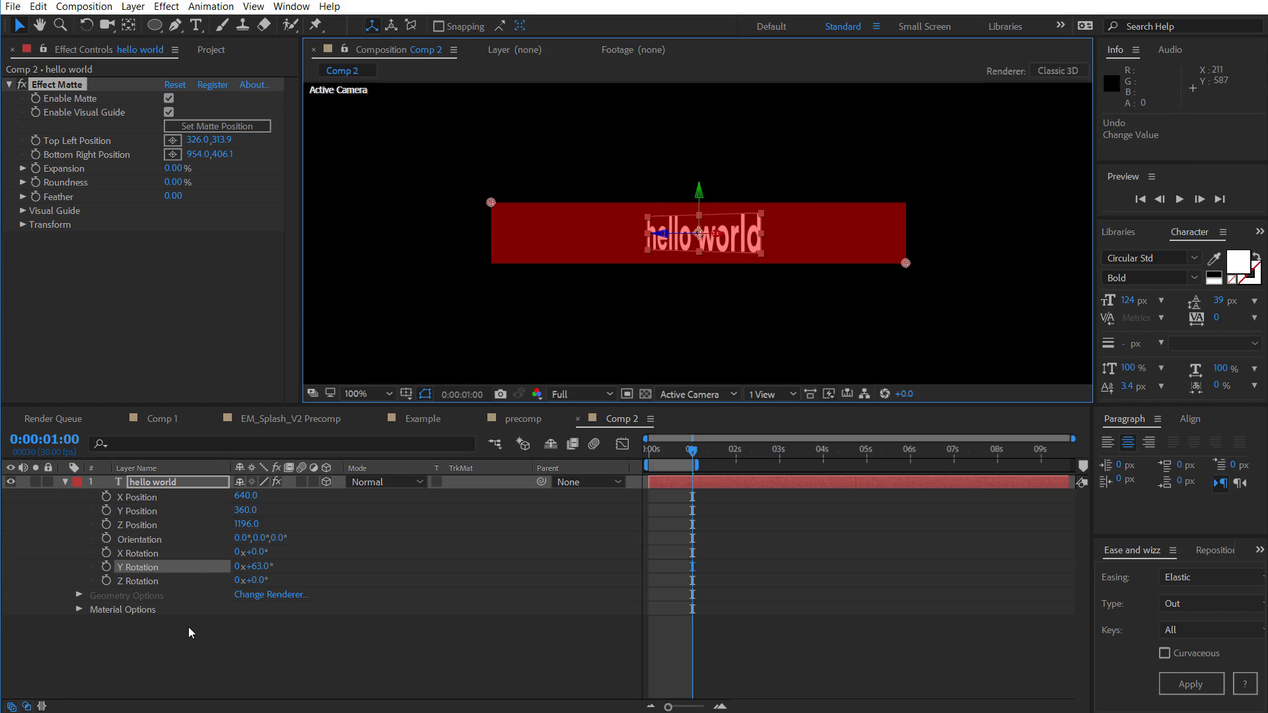